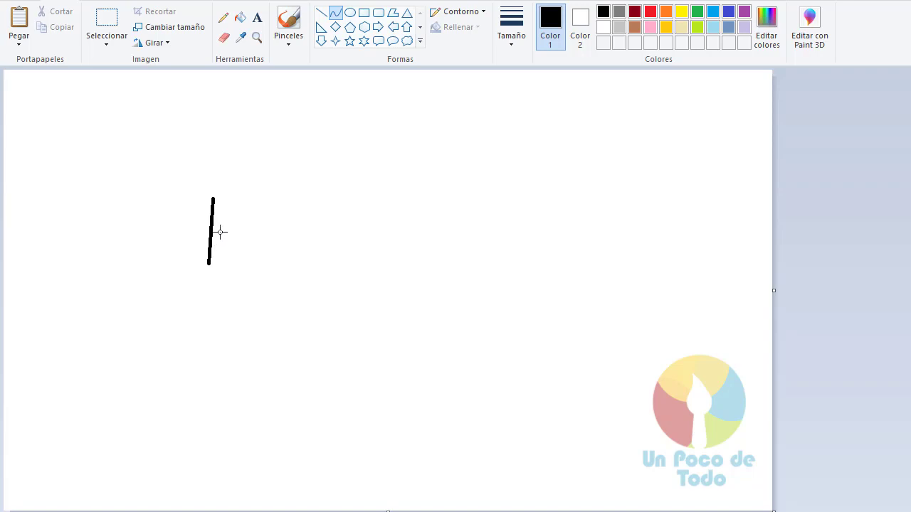
# Draw the dress's left side as two connected curves, bending inward at the waist and outward at the hip
pyautogui.moveTo(221, 232); pyautogui.dragTo(220, 232)
pyautogui.click(221, 232)
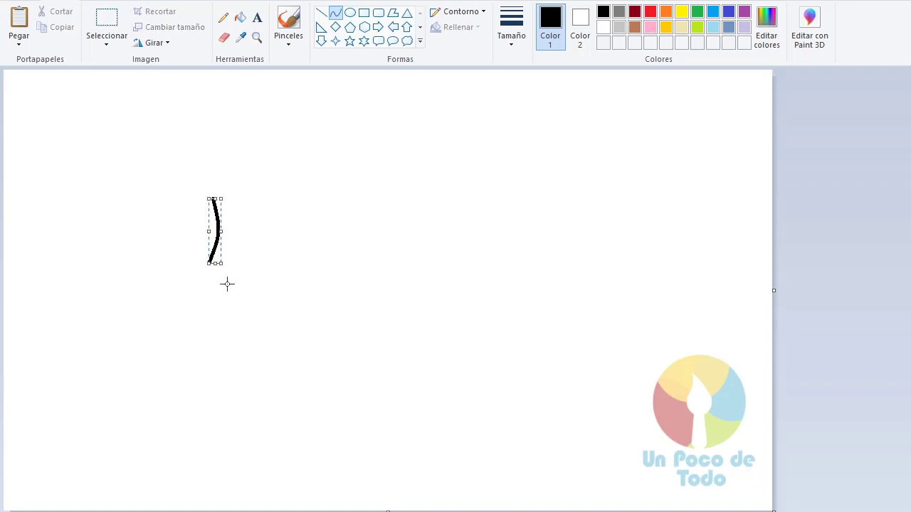
pyautogui.click(233, 300)
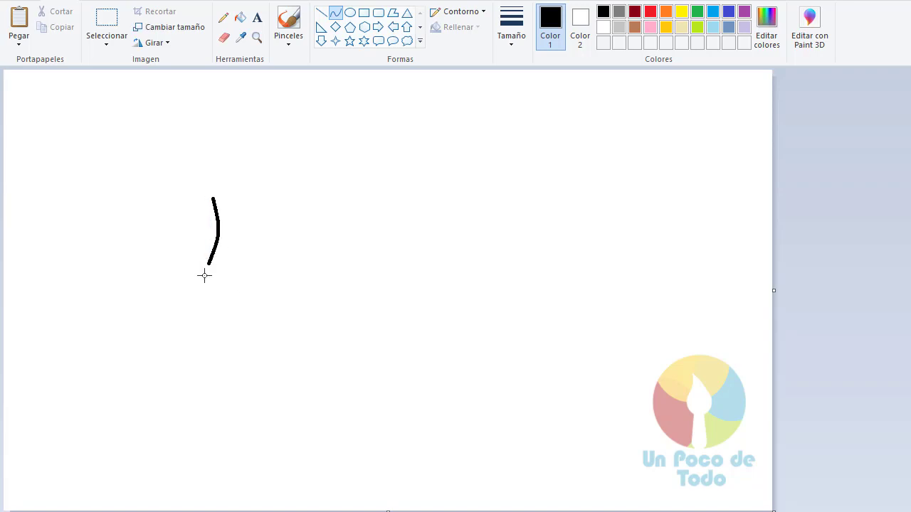
pyautogui.moveTo(208, 263); pyautogui.dragTo(200, 411)
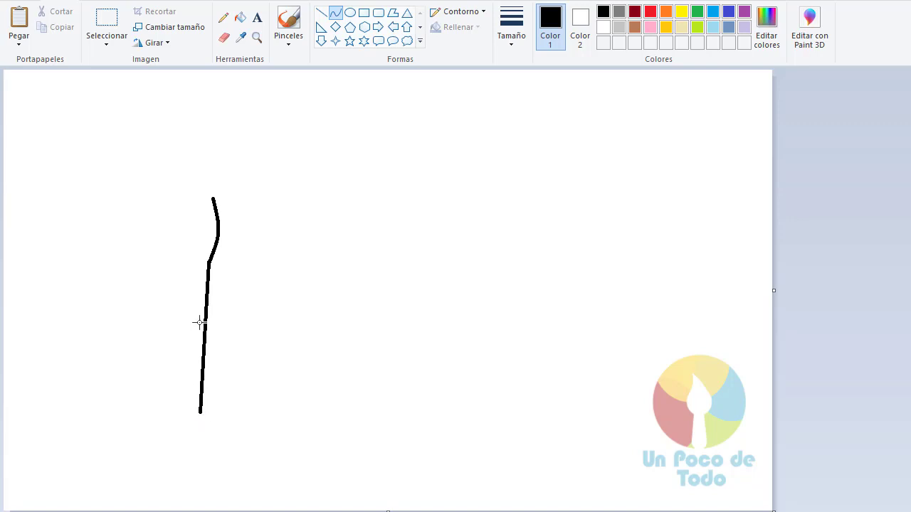
pyautogui.moveTo(203, 295); pyautogui.dragTo(186, 307)
pyautogui.click(186, 308)
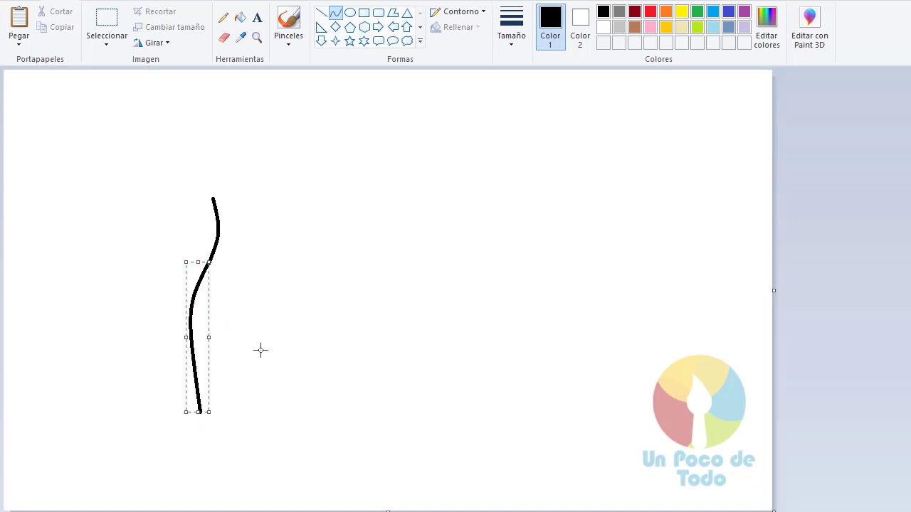
pyautogui.click(260, 350)
# Paste a copy of the dress's side line, flip it horizontally and place it opposite the original as the right side
pyautogui.hotkey('ctrl', 'v')
pyautogui.click(151, 43)
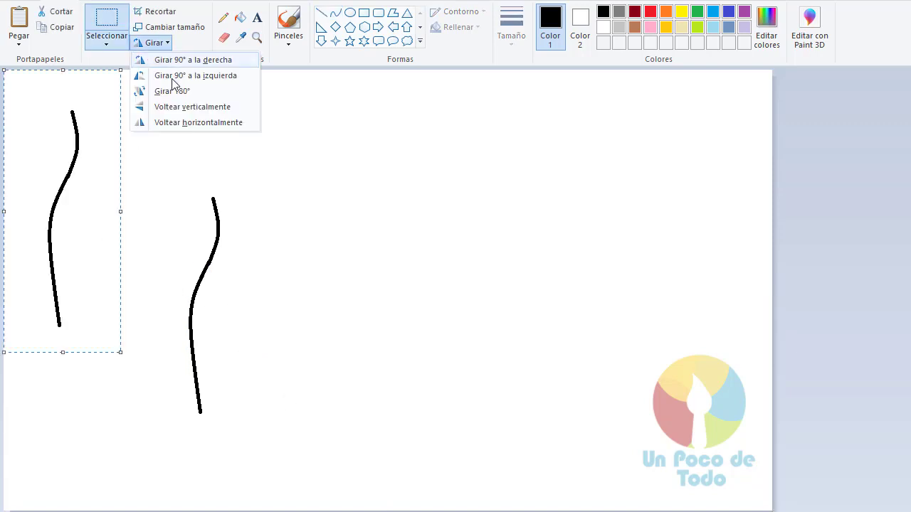
pyautogui.click(192, 122)
pyautogui.moveTo(82, 202); pyautogui.dragTo(319, 291)
pyautogui.click(328, 287)
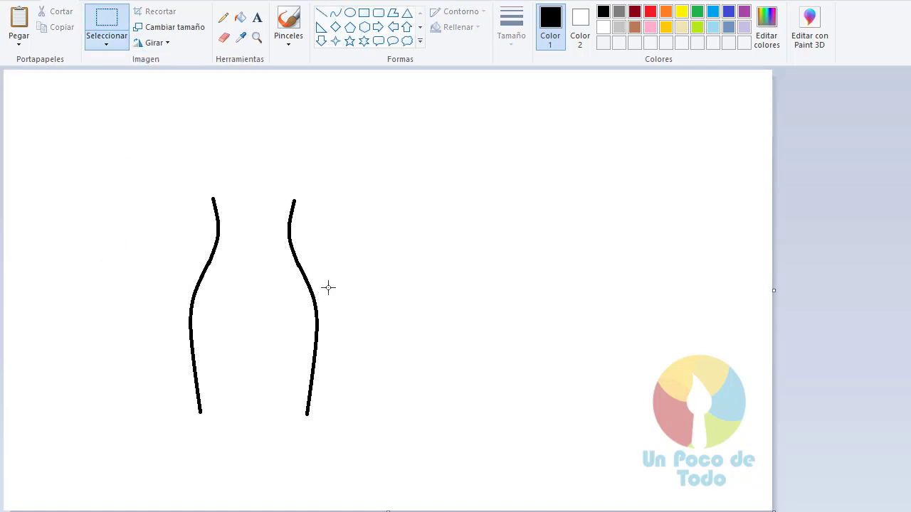
# Draw a flaring curve from the lower part of each side line outward to form the mermaid skirt
pyautogui.click(335, 12)
pyautogui.moveTo(196, 382); pyautogui.dragTo(145, 470)
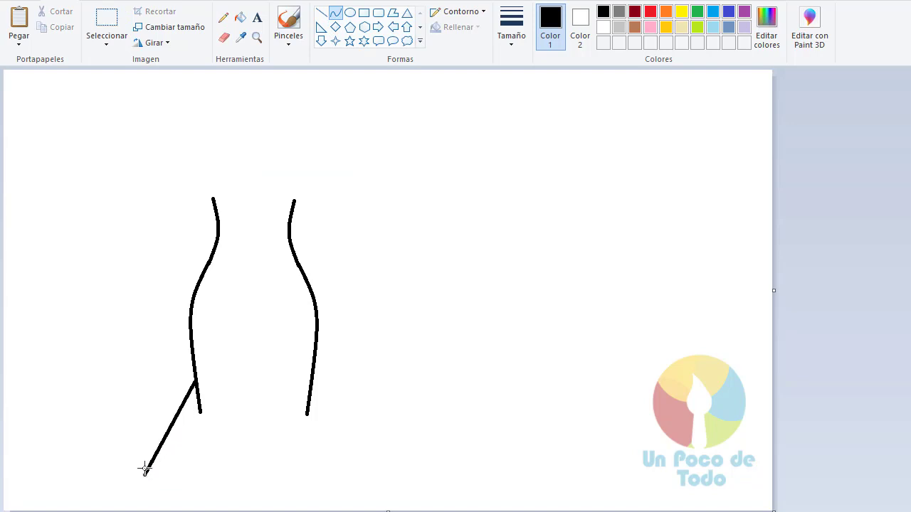
pyautogui.moveTo(172, 431); pyautogui.dragTo(179, 431)
pyautogui.click(187, 429)
pyautogui.moveTo(313, 373); pyautogui.dragTo(329, 451)
pyautogui.click(330, 452)
pyautogui.click(278, 475)
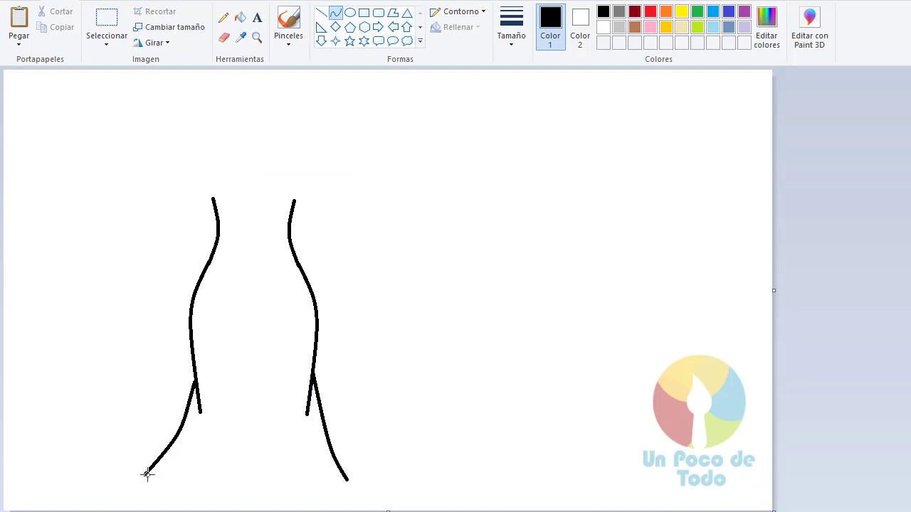
# Close the skirt's hem with four wavy curves and erase the leftover side line ends inside the skirt
pyautogui.moveTo(145, 474)
pyautogui.mouseDown()
pyautogui.moveTo(201, 471)
pyautogui.moveTo(181, 487)
pyautogui.moveTo(250, 481)
pyautogui.mouseUp()
pyautogui.click(181, 488)
pyautogui.click(206, 479)
pyautogui.moveTo(224, 478); pyautogui.dragTo(226, 493)
pyautogui.click(227, 493)
pyautogui.click(268, 489)
pyautogui.moveTo(304, 482)
pyautogui.mouseDown()
pyautogui.moveTo(250, 480)
pyautogui.moveTo(276, 491)
pyautogui.mouseUp()
pyautogui.moveTo(348, 481)
pyautogui.mouseDown()
pyautogui.moveTo(304, 482)
pyautogui.moveTo(317, 491)
pyautogui.mouseUp()
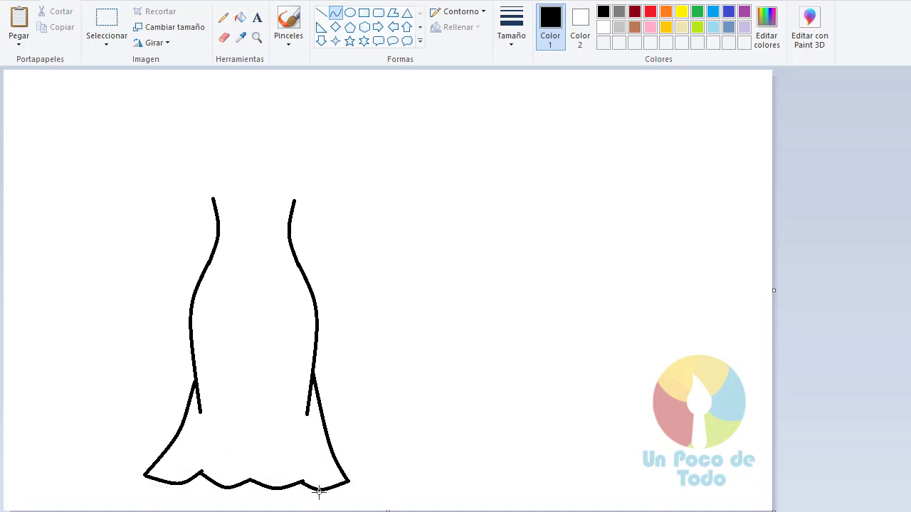
pyautogui.click(225, 38)
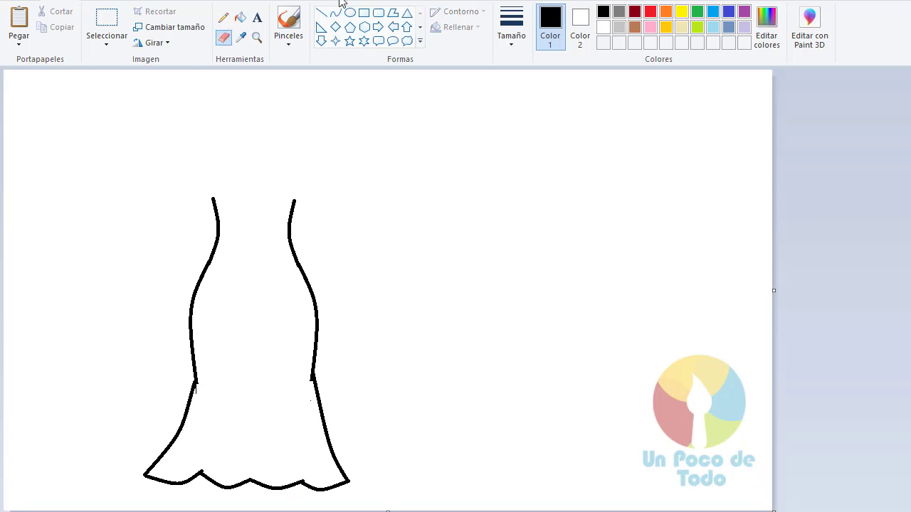
# Draw a sweetheart neckline from two arched curves joining the tops of the dress's side lines
pyautogui.click(335, 12)
pyautogui.moveTo(230, 194); pyautogui.dragTo(212, 198)
pyautogui.moveTo(233, 196); pyautogui.dragTo(236, 187)
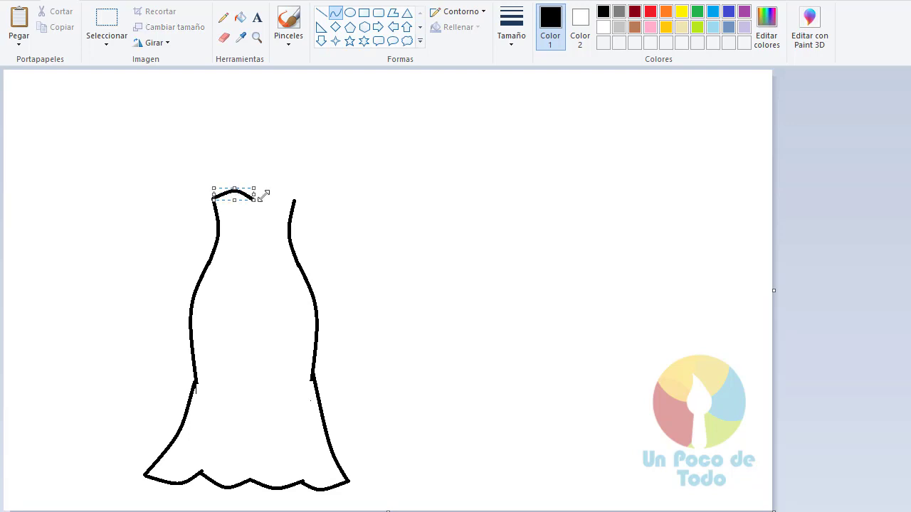
pyautogui.moveTo(294, 202); pyautogui.dragTo(254, 200)
pyautogui.moveTo(265, 197); pyautogui.dragTo(273, 191)
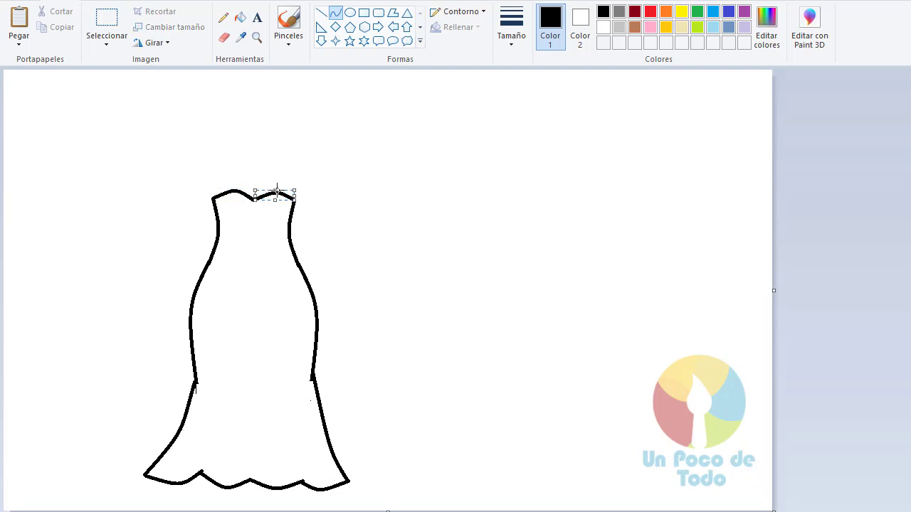
# Sketch ten thin wavy ruffle lines across the dress from bust to hem with the Pencil tool
pyautogui.click(223, 17)
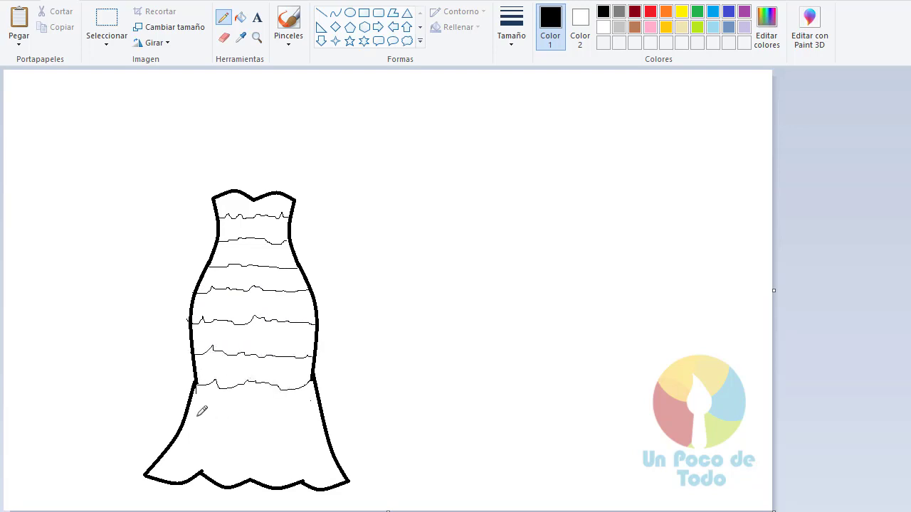
pyautogui.moveTo(191, 410); pyautogui.dragTo(240, 408)
pyautogui.moveTo(197, 431); pyautogui.dragTo(257, 435)
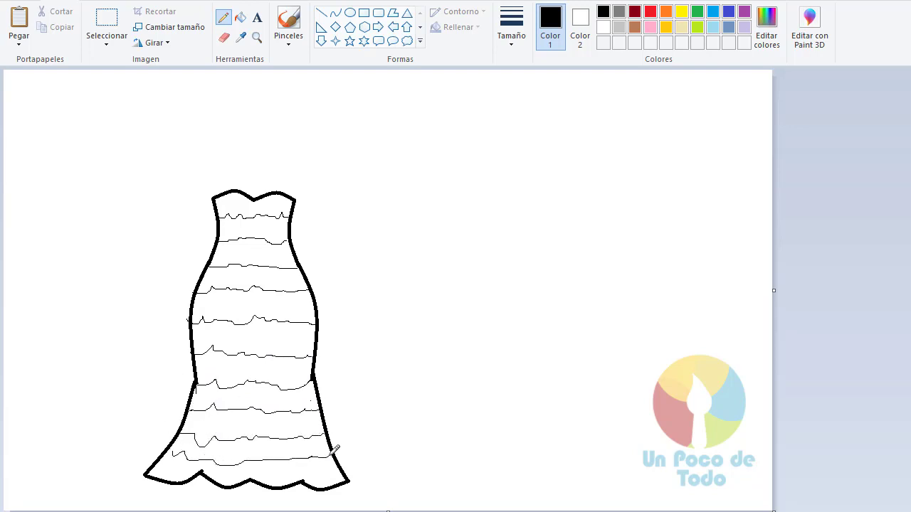
# Draw the left shoulder and bent arm, with its outer and inner edges meeting the dress at the waist
pyautogui.click(335, 12)
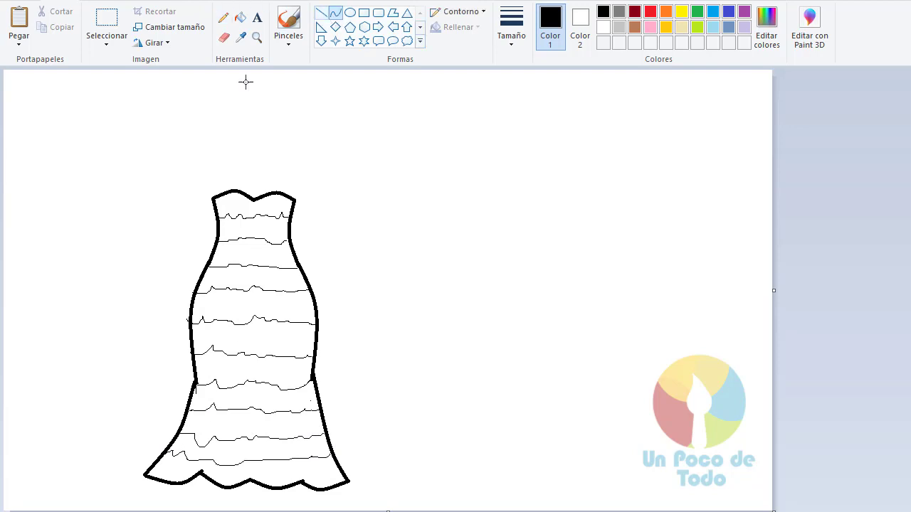
pyautogui.moveTo(219, 163)
pyautogui.mouseDown()
pyautogui.moveTo(178, 186)
pyautogui.moveTo(201, 163)
pyautogui.moveTo(132, 239)
pyautogui.moveTo(144, 216)
pyautogui.mouseUp()
pyautogui.click(320, 12)
pyautogui.moveTo(199, 281); pyautogui.dragTo(143, 217)
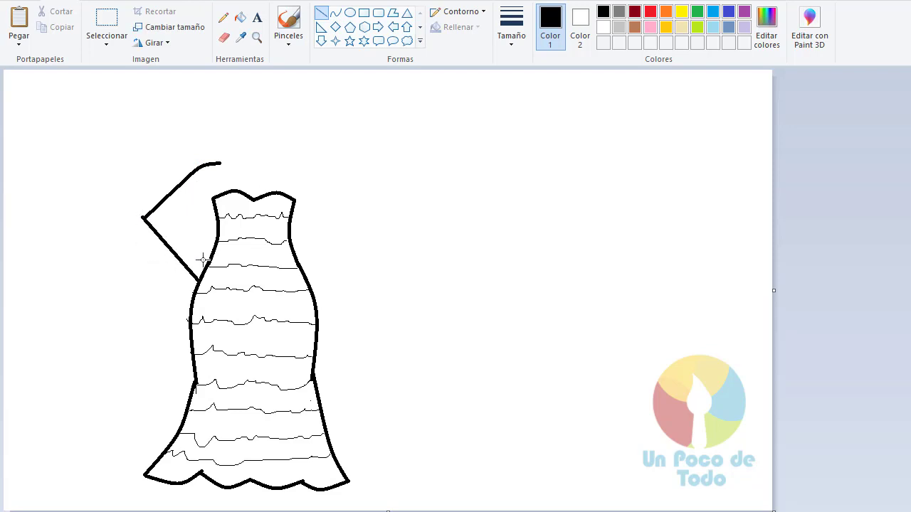
pyautogui.moveTo(209, 261); pyautogui.dragTo(178, 221)
pyautogui.moveTo(208, 195); pyautogui.dragTo(177, 219)
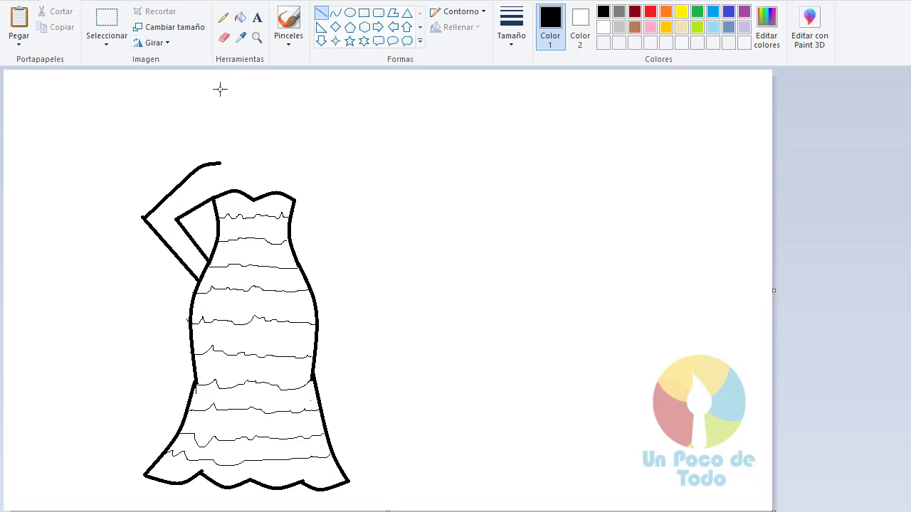
# Duplicate the left arm with a free-form selection, flip the copy horizontally and place it on the dress's right side
pyautogui.click(106, 44)
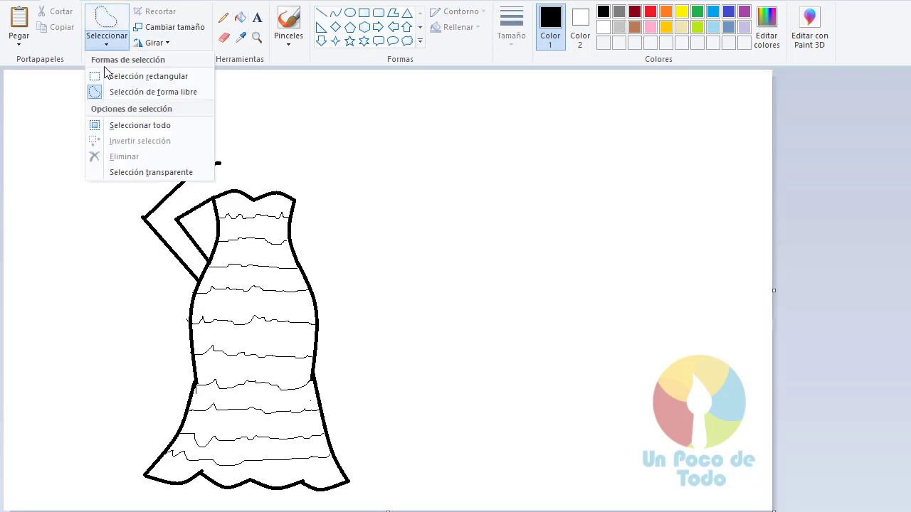
pyautogui.click(124, 92)
pyautogui.moveTo(207, 217)
pyautogui.mouseDown()
pyautogui.moveTo(231, 161)
pyautogui.moveTo(128, 217)
pyautogui.moveTo(165, 271)
pyautogui.moveTo(198, 286)
pyautogui.mouseUp()
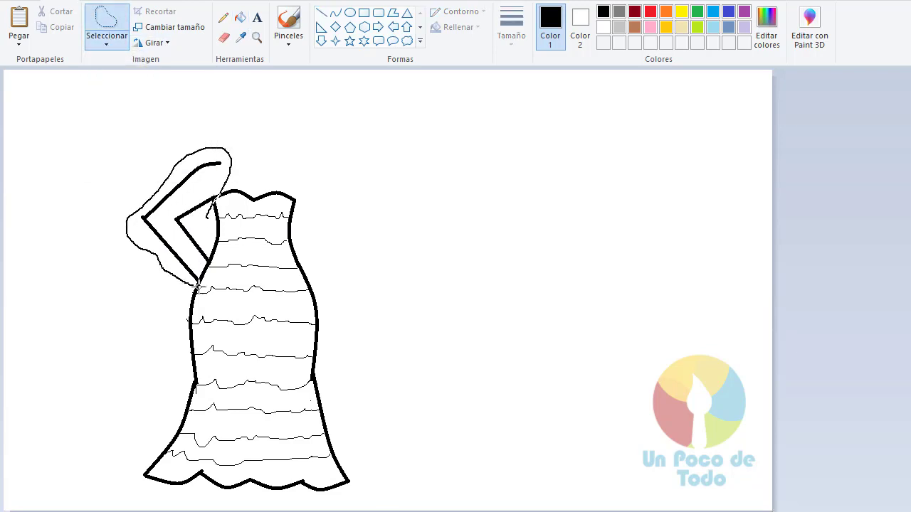
pyautogui.moveTo(204, 230); pyautogui.dragTo(204, 215)
pyautogui.hotkey('ctrl', 'c')
pyautogui.hotkey('ctrl', 'v')
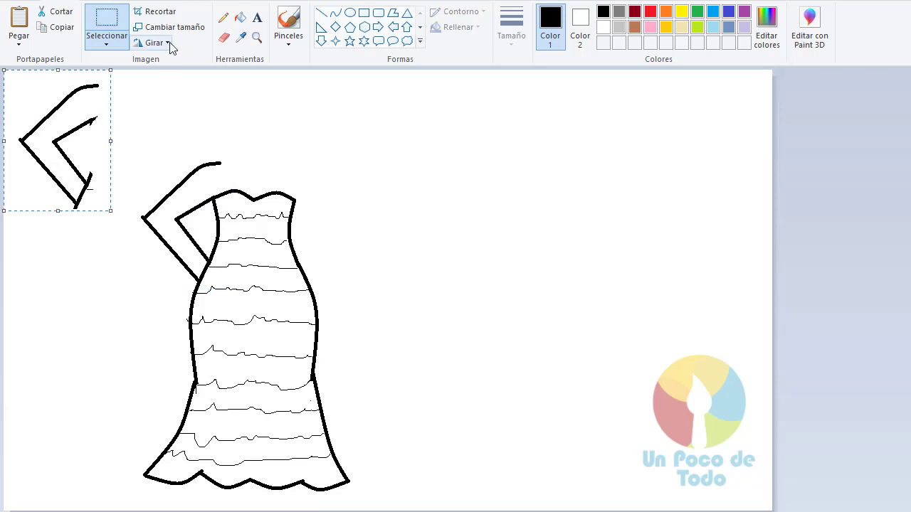
pyautogui.click(171, 43)
pyautogui.click(206, 123)
pyautogui.moveTo(78, 162); pyautogui.dragTo(350, 249)
pyautogui.press('Escape')
pyautogui.click(389, 268)
# Draw a short curve rising from each shoulder to form the two sides of the neck
pyautogui.click(335, 12)
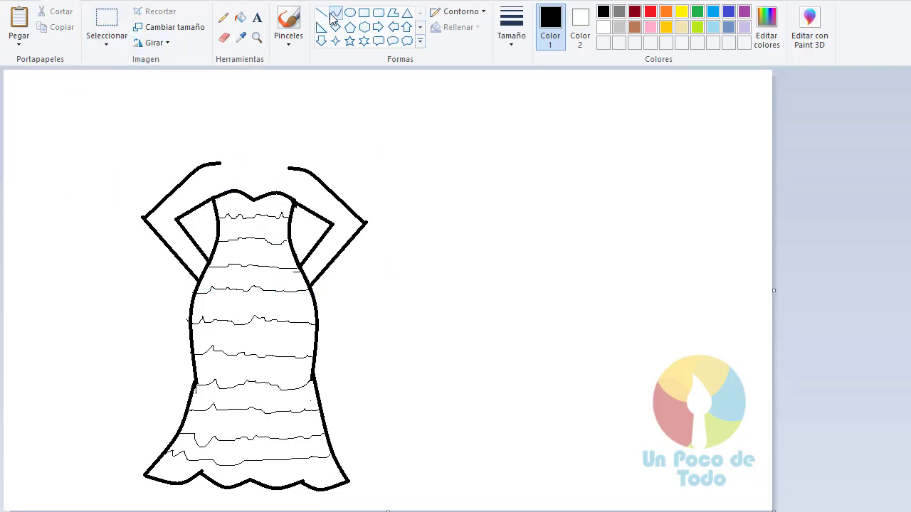
pyautogui.moveTo(225, 158); pyautogui.dragTo(235, 160)
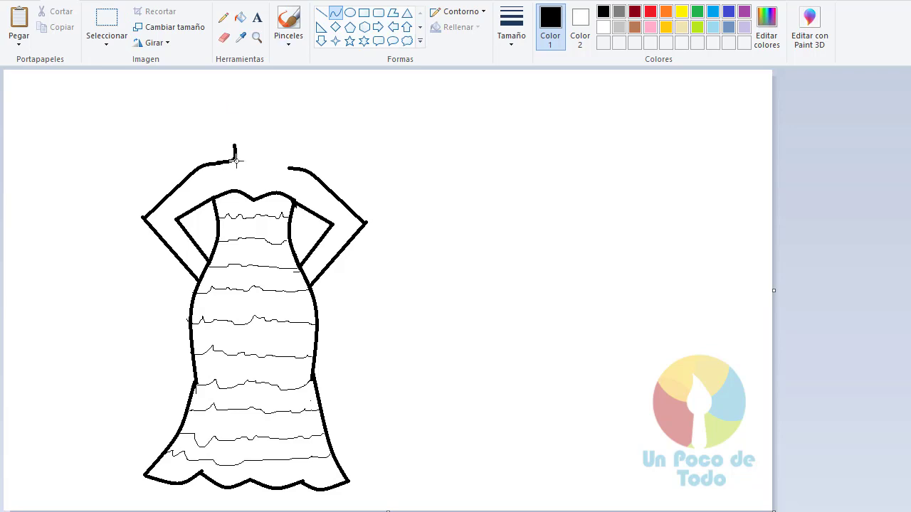
pyautogui.moveTo(291, 166)
pyautogui.mouseDown()
pyautogui.moveTo(261, 147)
pyautogui.moveTo(268, 164)
pyautogui.moveTo(286, 152)
pyautogui.moveTo(271, 144)
pyautogui.mouseUp()
pyautogui.click(340, 168)
# Select the whole figure, shrink it slightly in width and height, and shift it a little to the right
pyautogui.click(106, 21)
pyautogui.moveTo(393, 496); pyautogui.dragTo(394, 497)
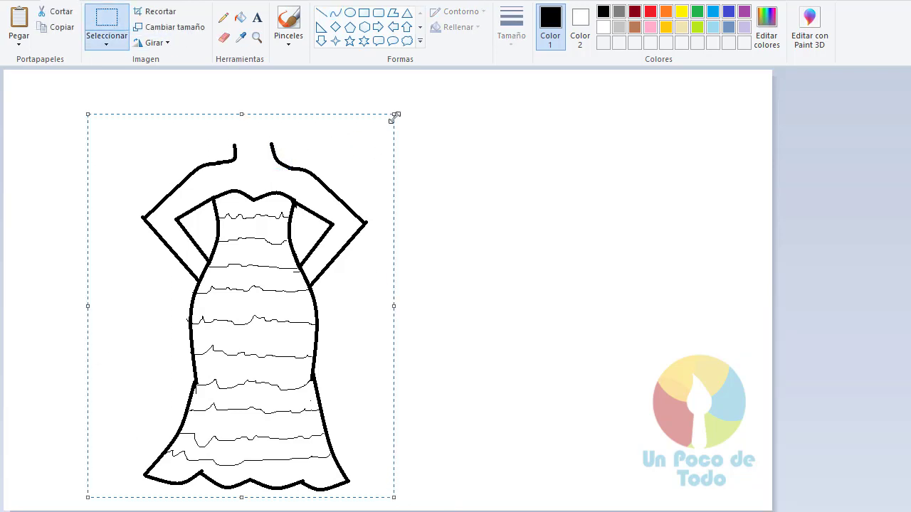
pyautogui.moveTo(393, 115); pyautogui.dragTo(366, 117)
pyautogui.moveTo(229, 115); pyautogui.dragTo(229, 133)
pyautogui.moveTo(246, 258); pyautogui.dragTo(255, 258)
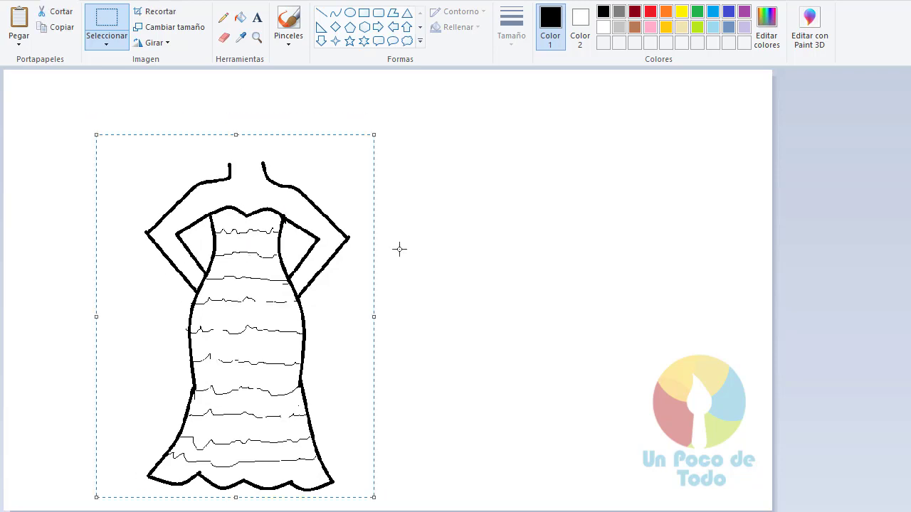
pyautogui.click(398, 248)
# Draw an oval head, reduce its height slightly and position it on top of the neck
pyautogui.click(349, 12)
pyautogui.moveTo(213, 93); pyautogui.dragTo(292, 186)
pyautogui.moveTo(258, 154); pyautogui.dragTo(254, 133)
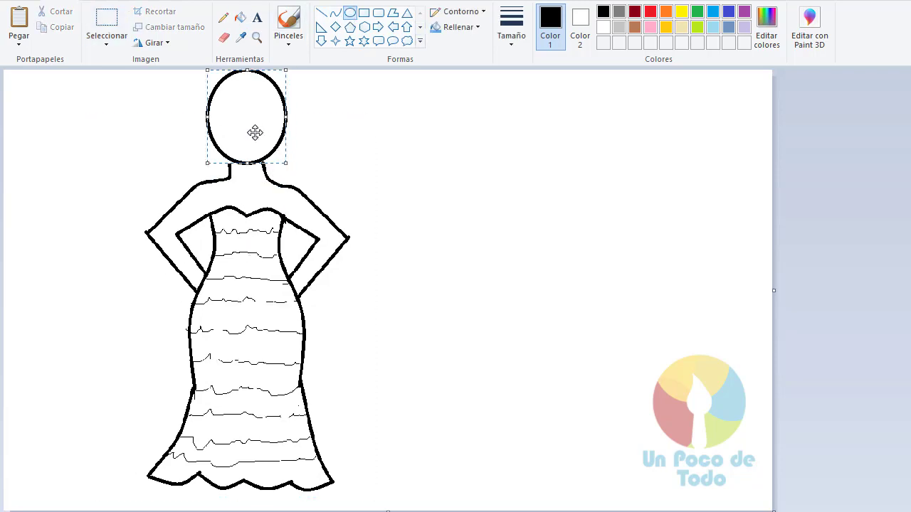
pyautogui.moveTo(248, 70); pyautogui.dragTo(247, 77)
pyautogui.moveTo(237, 133); pyautogui.dragTo(235, 138)
pyautogui.click(301, 154)
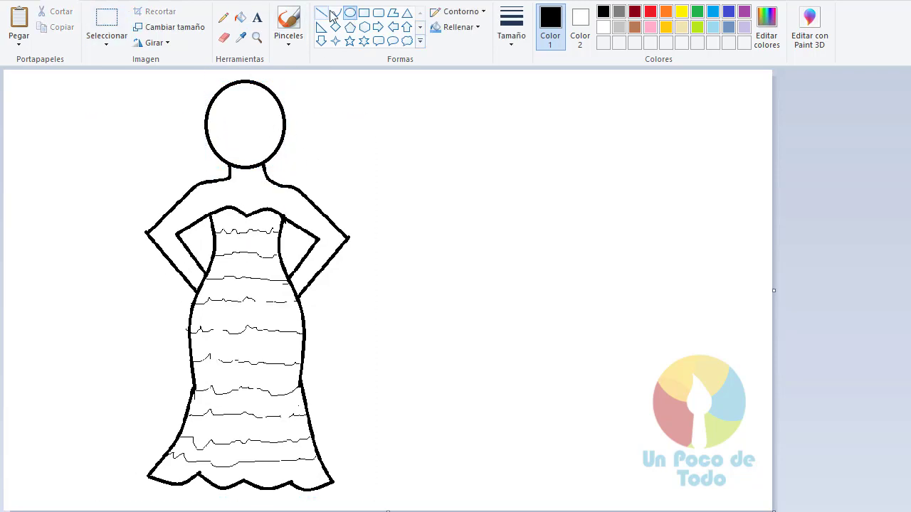
# Draw two curved hairline strands parting across the forehead and erase the head outline above them
pyautogui.click(335, 13)
pyautogui.moveTo(253, 93); pyautogui.dragTo(190, 120)
pyautogui.click(234, 111)
pyautogui.click(234, 112)
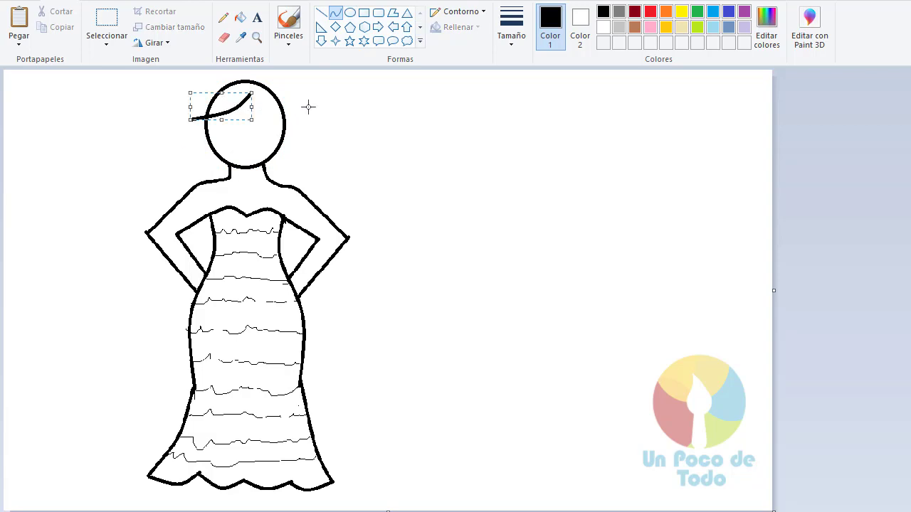
pyautogui.click(331, 101)
pyautogui.moveTo(248, 99); pyautogui.dragTo(276, 141)
pyautogui.click(223, 37)
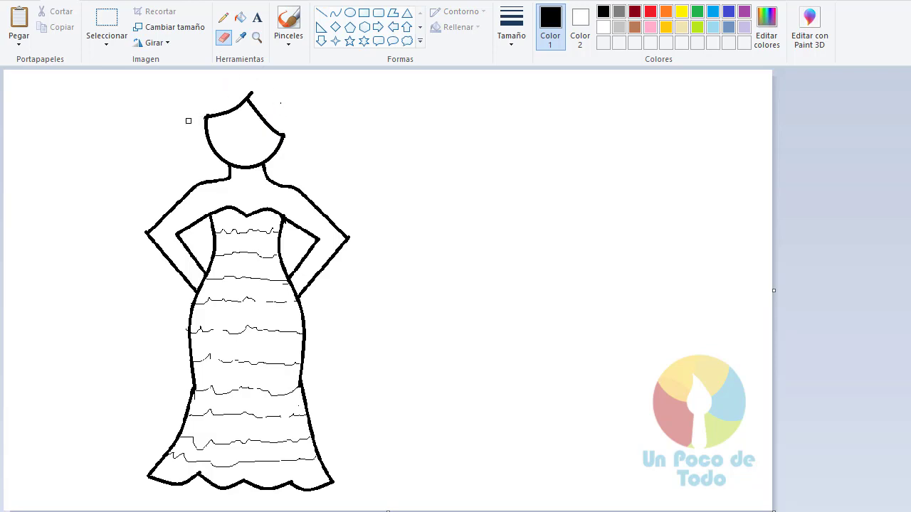
# Add two arched hair curves above the left hairline, running from the side of the head to the parting
pyautogui.click(335, 12)
pyautogui.moveTo(252, 88)
pyautogui.mouseDown()
pyautogui.moveTo(205, 114)
pyautogui.moveTo(224, 93)
pyautogui.mouseUp()
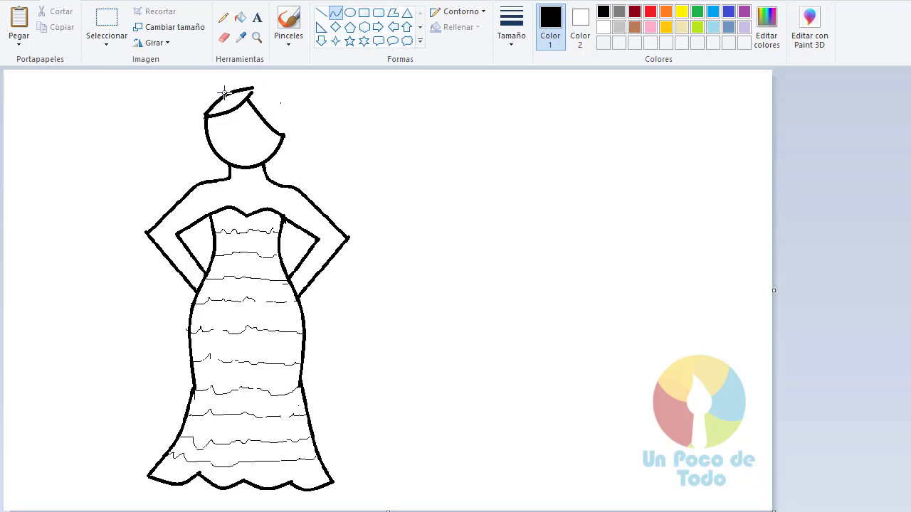
pyautogui.click(224, 92)
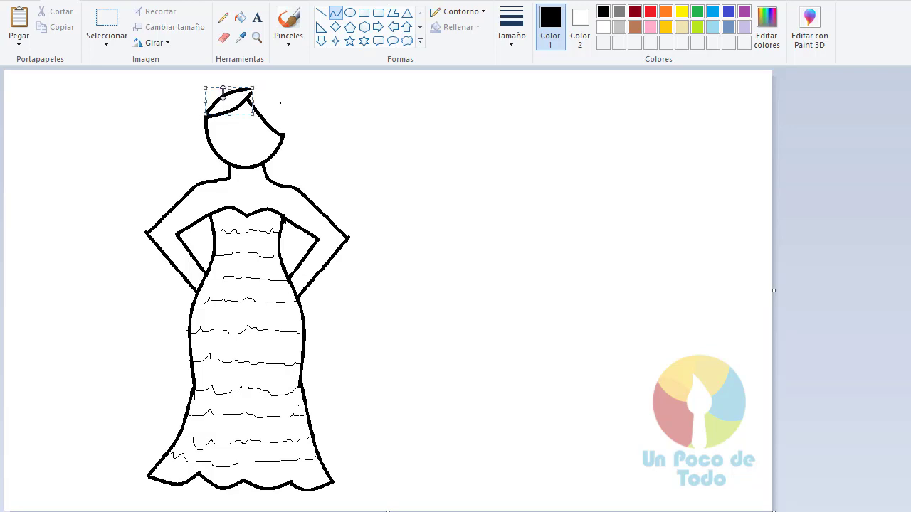
pyautogui.click(315, 114)
pyautogui.moveTo(205, 111); pyautogui.dragTo(222, 81)
pyautogui.click(222, 81)
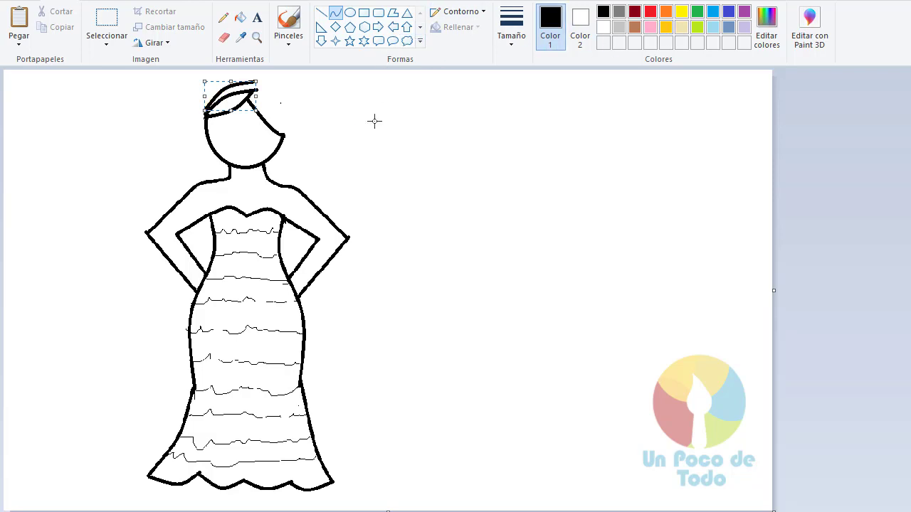
# Draw a small five-pointed star at the top of the head where the hair curves meet
pyautogui.click(349, 40)
pyautogui.moveTo(251, 79)
pyautogui.mouseDown()
pyautogui.moveTo(285, 102)
pyautogui.moveTo(268, 73)
pyautogui.moveTo(261, 83)
pyautogui.mouseUp()
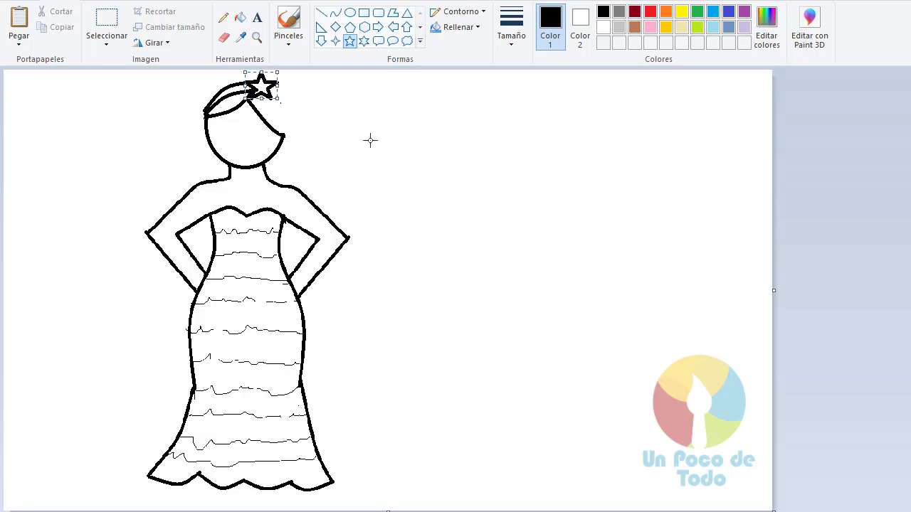
pyautogui.click(282, 107)
# Copy the hair star with a free-form selection and place the duplicate just below and to the right of it
pyautogui.click(107, 42)
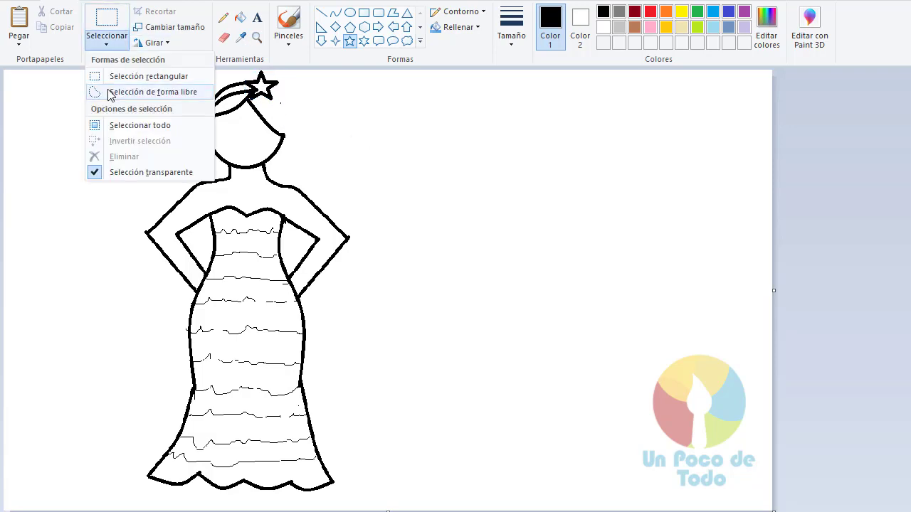
pyautogui.click(114, 91)
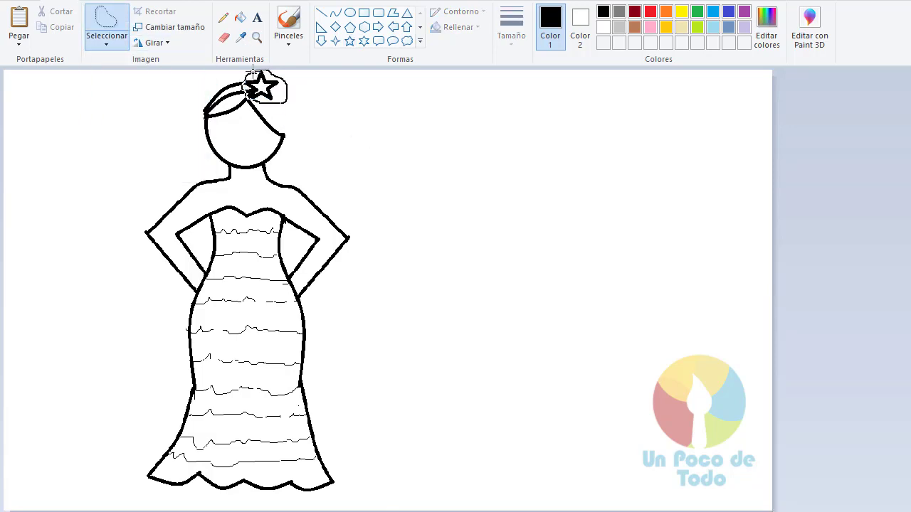
pyautogui.moveTo(252, 72); pyautogui.dragTo(284, 61)
pyautogui.hotkey('ctrl', 'c')
pyautogui.hotkey('ctrl', 'v')
pyautogui.moveTo(21, 84); pyautogui.dragTo(283, 99)
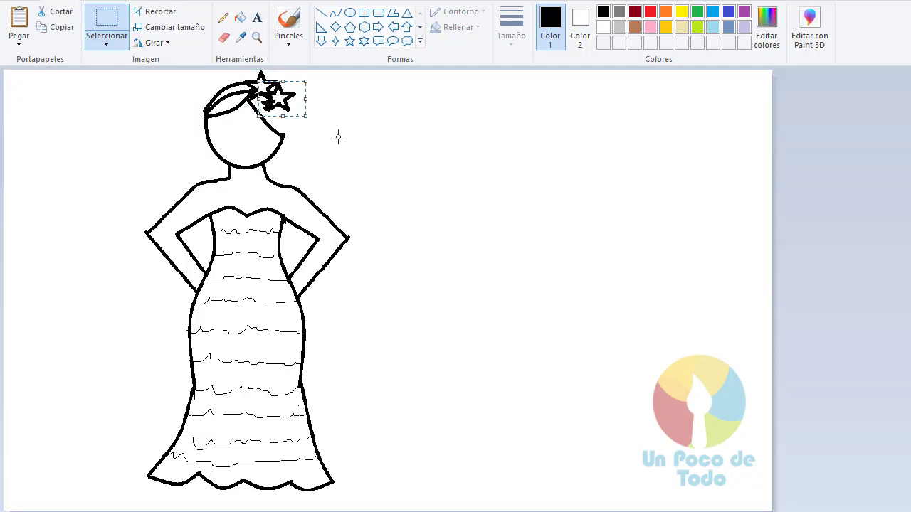
# Paste another copy of the hair star below the second star and clean up the stray marks around the stars
pyautogui.hotkey('ctrl', 'v')
pyautogui.moveTo(21, 85); pyautogui.dragTo(286, 116)
pyautogui.click(224, 38)
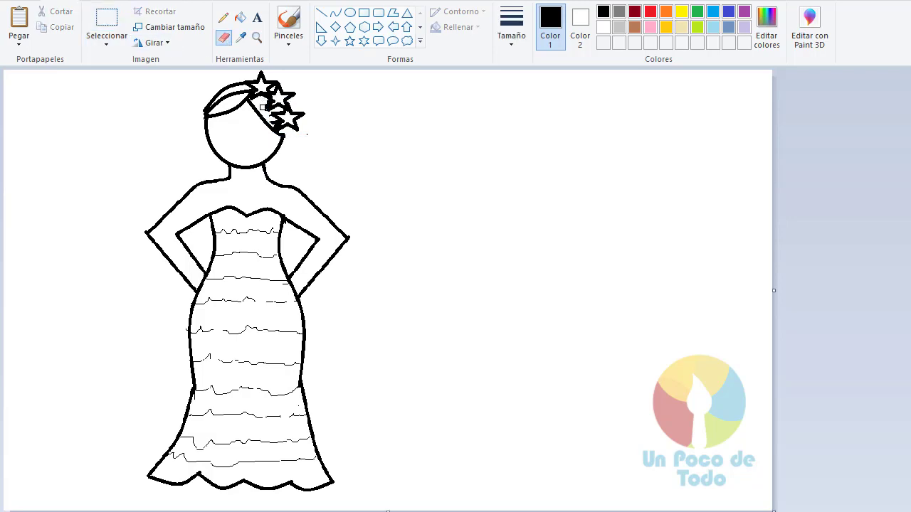
# Draw the outer hair curve on the right side, from the first star around the stars down to the shoulder
pyautogui.click(334, 14)
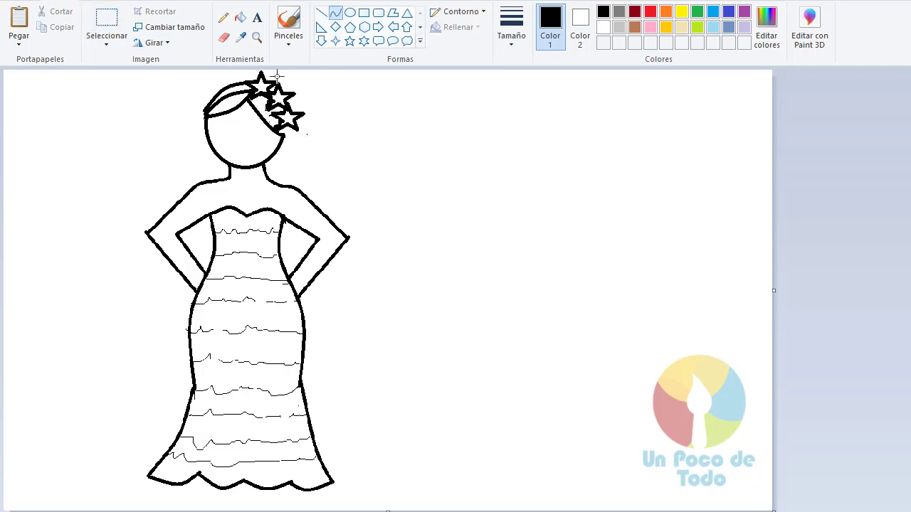
pyautogui.moveTo(300, 76); pyautogui.dragTo(292, 187)
pyautogui.moveTo(302, 124); pyautogui.dragTo(321, 126)
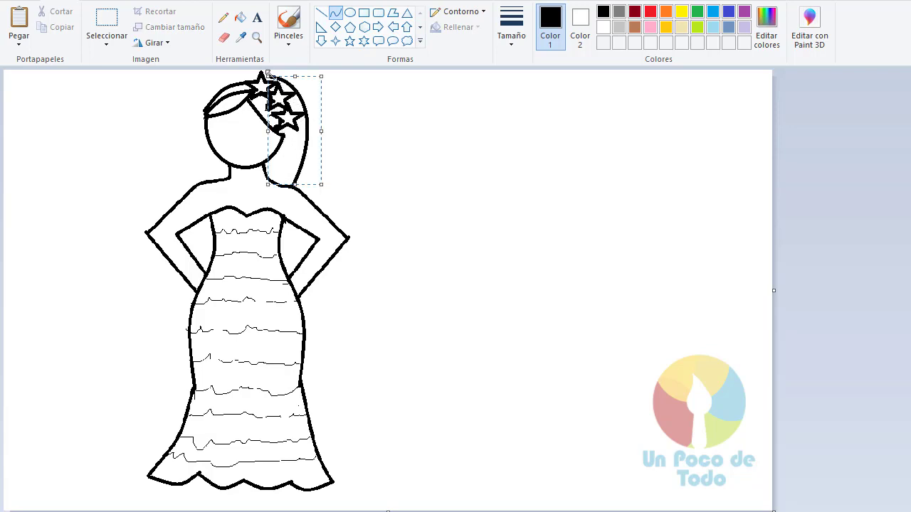
pyautogui.click(360, 143)
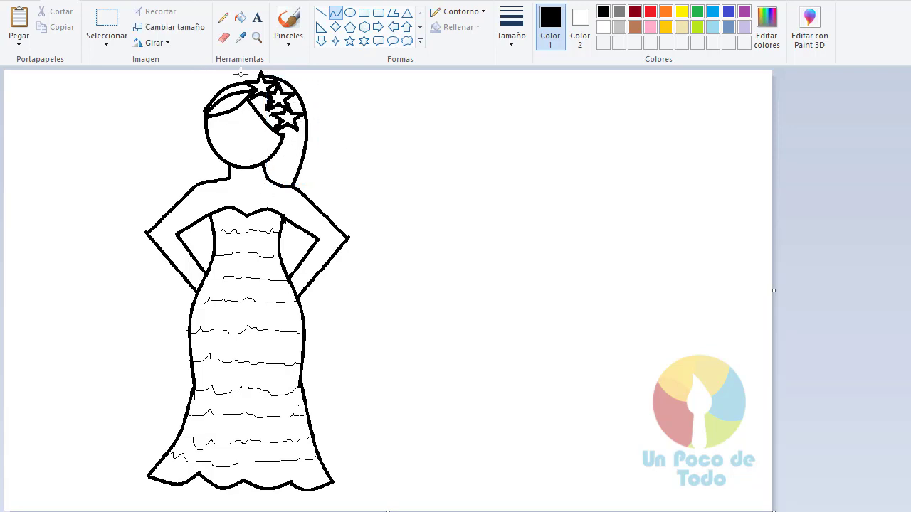
# Draw the outer hair curve on the left side, from the first star down past the cheek and bending inward at its end
pyautogui.moveTo(254, 76); pyautogui.dragTo(173, 108)
pyautogui.moveTo(218, 87)
pyautogui.mouseDown()
pyautogui.moveTo(206, 75)
pyautogui.moveTo(183, 92)
pyautogui.moveTo(186, 113)
pyautogui.moveTo(198, 108)
pyautogui.moveTo(196, 172)
pyautogui.moveTo(177, 149)
pyautogui.mouseUp()
pyautogui.click(347, 174)
# Erase the lower part of the right hair curve and redraw it as a curled lock that meets the shoulder
pyautogui.click(224, 37)
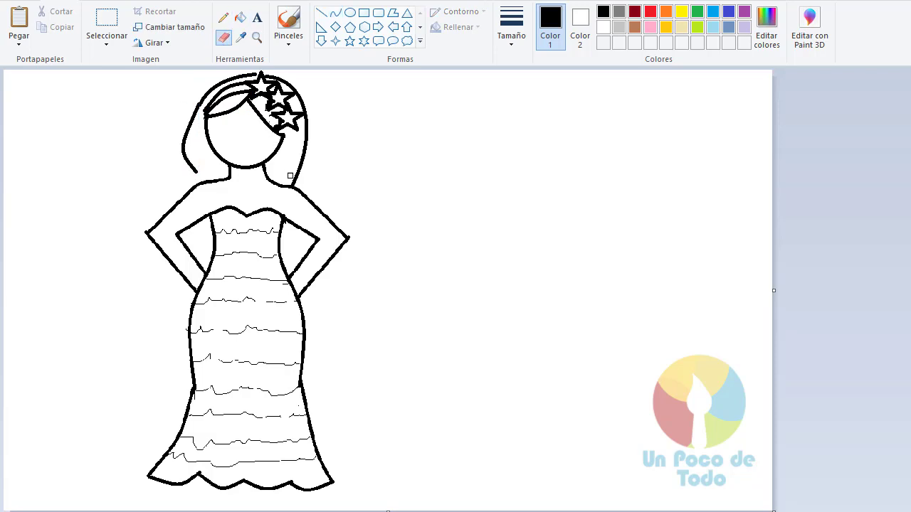
pyautogui.click(335, 12)
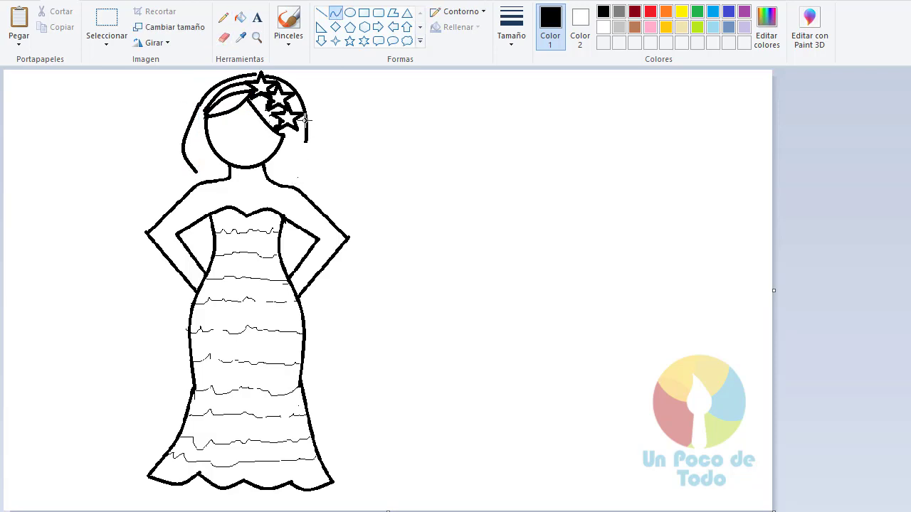
pyautogui.moveTo(289, 161); pyautogui.dragTo(287, 162)
pyautogui.moveTo(296, 153); pyautogui.dragTo(296, 187)
pyautogui.click(304, 159)
pyautogui.click(326, 164)
pyautogui.click(303, 185)
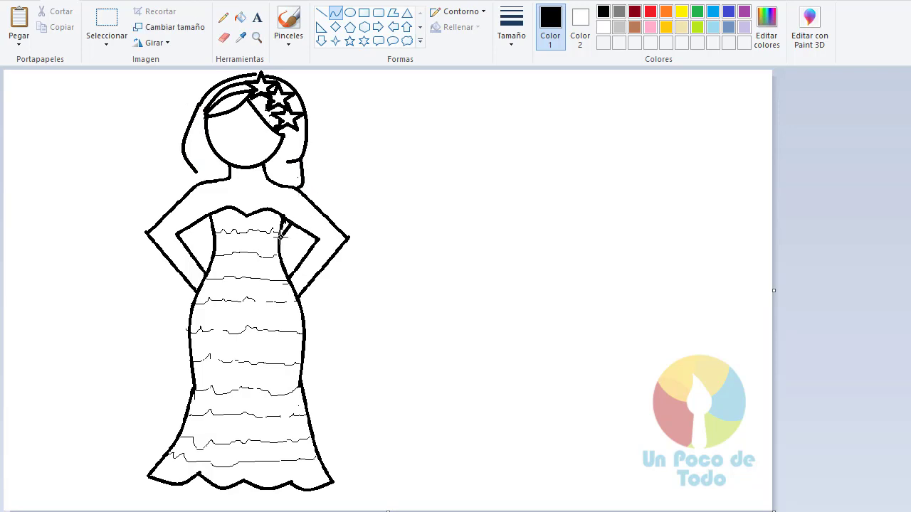
# Add a curled lock from the left hair curve to the shoulder and small hair tips showing beneath both armpits
pyautogui.moveTo(183, 158); pyautogui.dragTo(189, 186)
pyautogui.click(181, 178)
pyautogui.click(183, 225)
pyautogui.click(205, 228)
pyautogui.click(360, 179)
# Draw a small circle for the left eye on the face and fill it with black
pyautogui.click(349, 12)
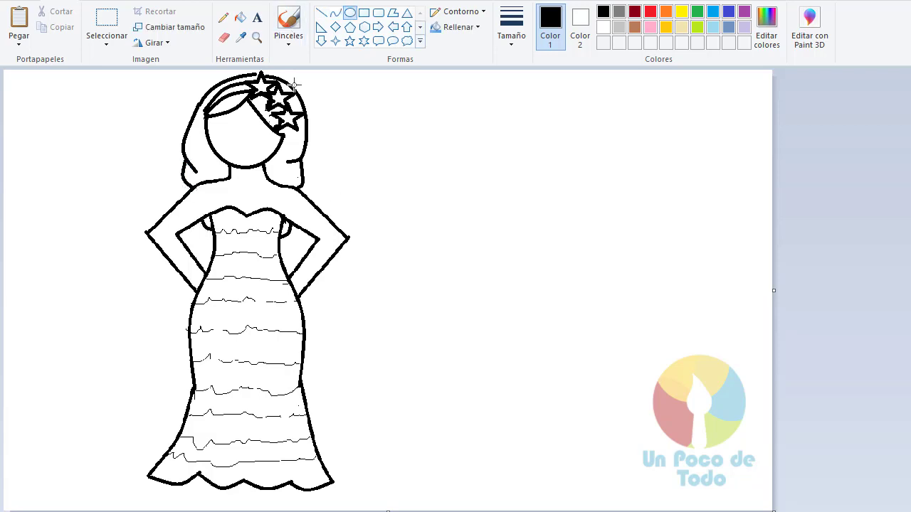
pyautogui.moveTo(215, 121); pyautogui.dragTo(237, 141)
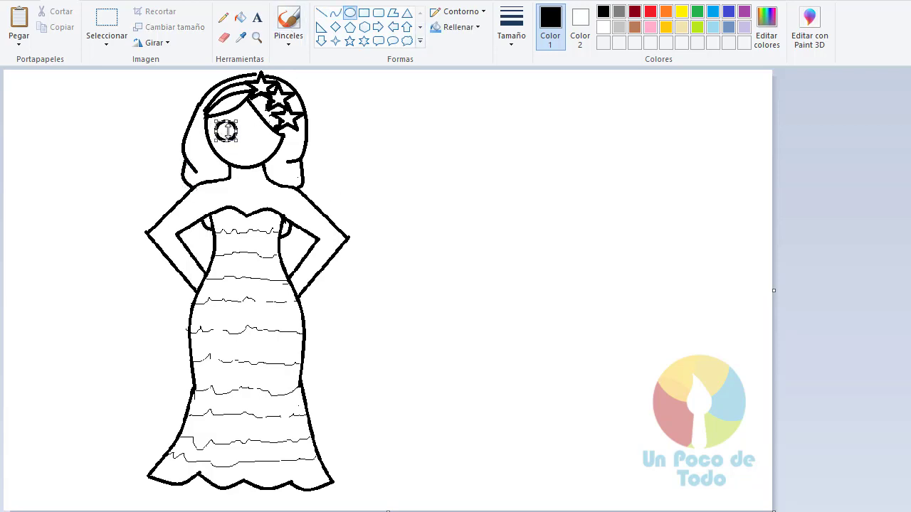
pyautogui.click(257, 37)
pyautogui.click(249, 143)
pyautogui.click(241, 17)
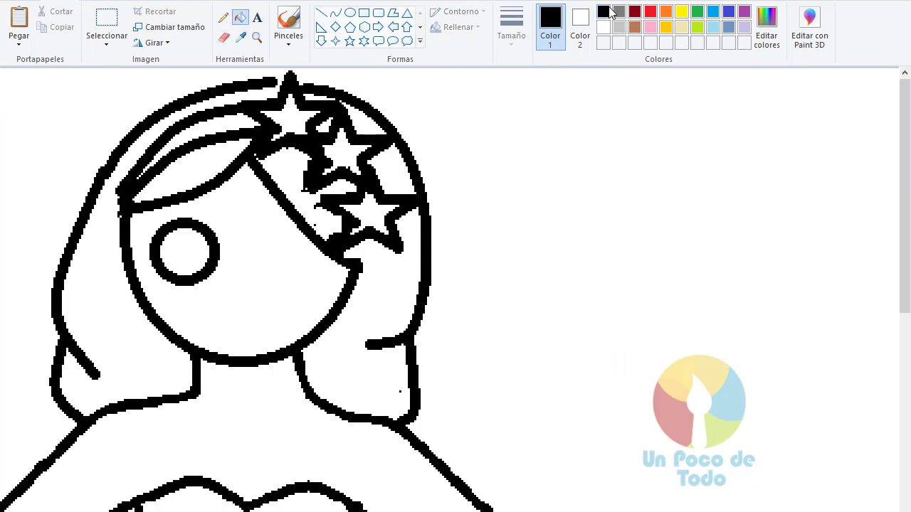
pyautogui.click(183, 249)
# Add a blue-filled oval iris inside the black eye, with a small white circle as the highlight near its bottom
pyautogui.click(349, 12)
pyautogui.moveTo(176, 223); pyautogui.dragTo(207, 280)
pyautogui.click(728, 11)
pyautogui.moveTo(177, 249); pyautogui.dragTo(204, 276)
pyautogui.click(240, 17)
pyautogui.click(189, 250)
pyautogui.click(349, 12)
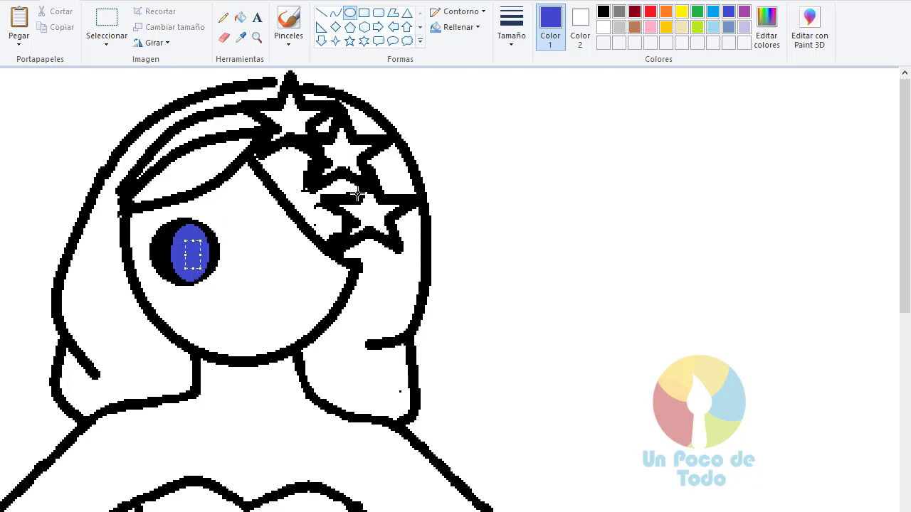
pyautogui.click(604, 26)
pyautogui.moveTo(193, 239); pyautogui.dragTo(192, 244)
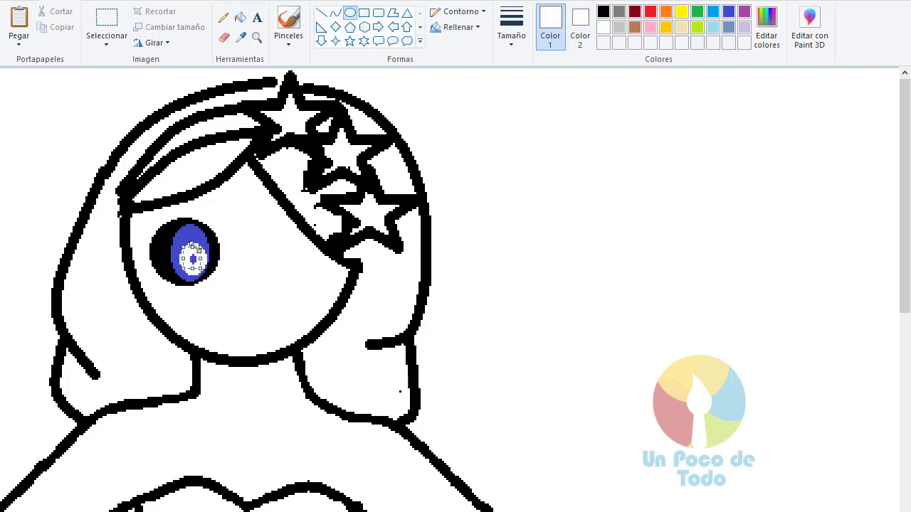
# Draw three short black lashes at the upper-left edge of the eye
pyautogui.click(321, 13)
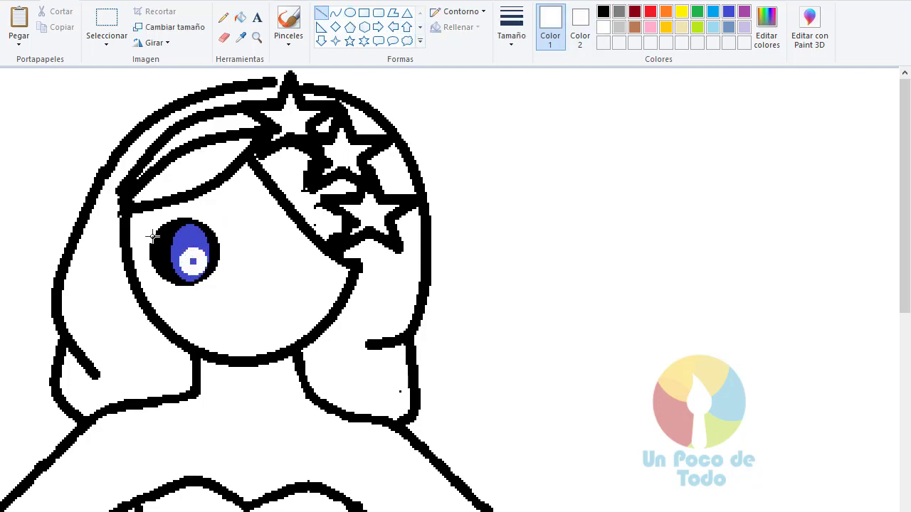
pyautogui.click(603, 11)
pyautogui.moveTo(163, 226)
pyautogui.mouseDown()
pyautogui.moveTo(151, 214)
pyautogui.moveTo(174, 211)
pyautogui.mouseUp()
# Copy the finished eye and its lashes with a free-form selection and paste a duplicate
pyautogui.click(106, 44)
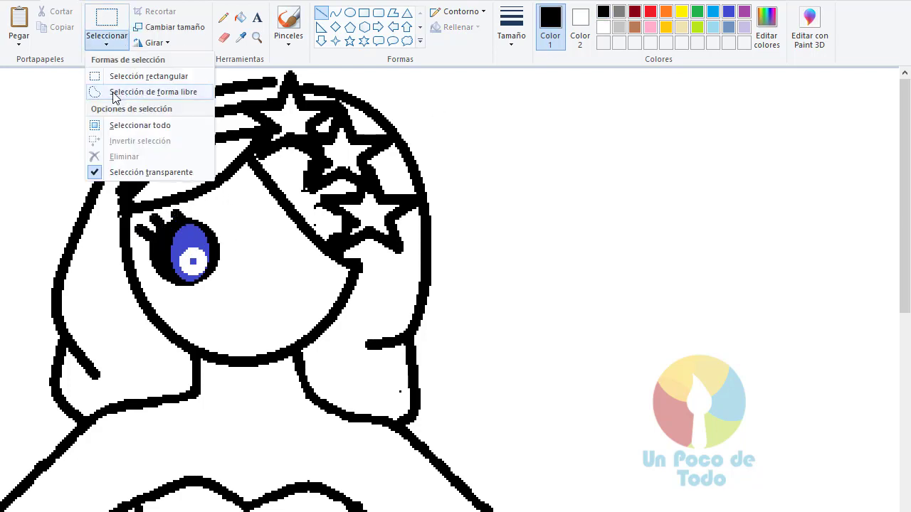
pyautogui.click(113, 92)
pyautogui.moveTo(226, 276)
pyautogui.mouseDown()
pyautogui.moveTo(178, 203)
pyautogui.moveTo(130, 226)
pyautogui.moveTo(197, 289)
pyautogui.moveTo(230, 274)
pyautogui.moveTo(226, 234)
pyautogui.moveTo(175, 206)
pyautogui.moveTo(134, 227)
pyautogui.moveTo(191, 293)
pyautogui.moveTo(230, 274)
pyautogui.moveTo(229, 292)
pyautogui.mouseUp()
pyautogui.hotkey('ctrl', 'c')
pyautogui.hotkey('ctrl', 'v')
pyautogui.press('Delete')
pyautogui.moveTo(186, 260); pyautogui.dragTo(188, 260)
pyautogui.hotkey('ctrl', 'c')
pyautogui.hotkey('ctrl', 'v')
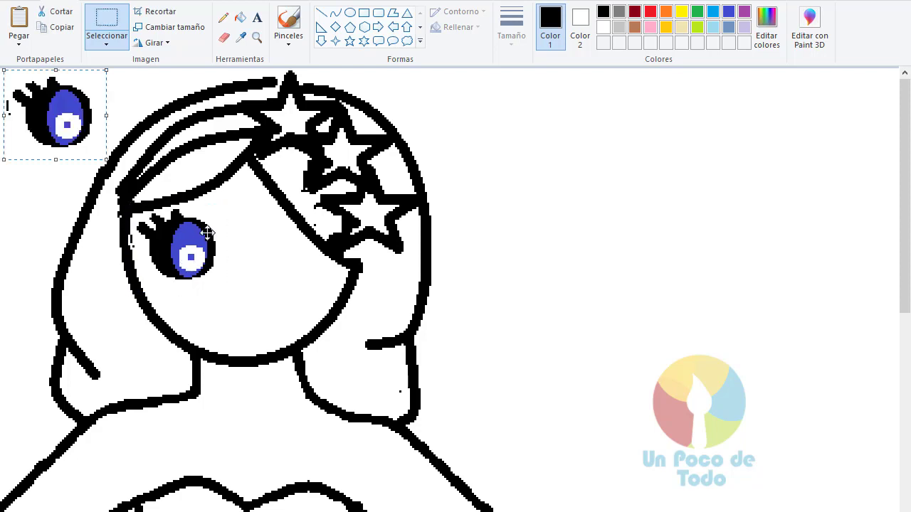
# Flip the duplicate eye horizontally, place it on the right side of the face and erase the marks overlapping the hair
pyautogui.click(153, 43)
pyautogui.click(203, 120)
pyautogui.moveTo(69, 125)
pyautogui.mouseDown()
pyautogui.moveTo(308, 263)
pyautogui.moveTo(299, 253)
pyautogui.mouseUp()
pyautogui.click(225, 40)
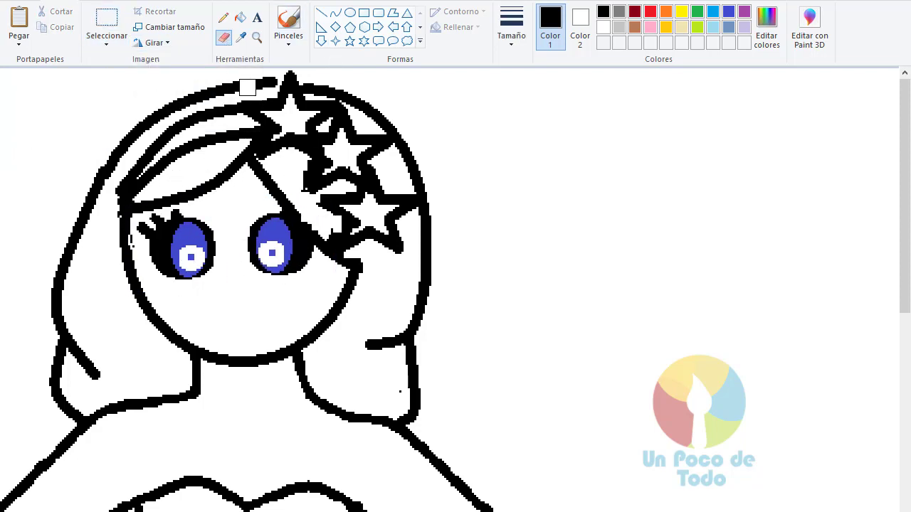
# Draw a short eyebrow above each eye and a small circular mouth at the bottom of the face
pyautogui.click(335, 13)
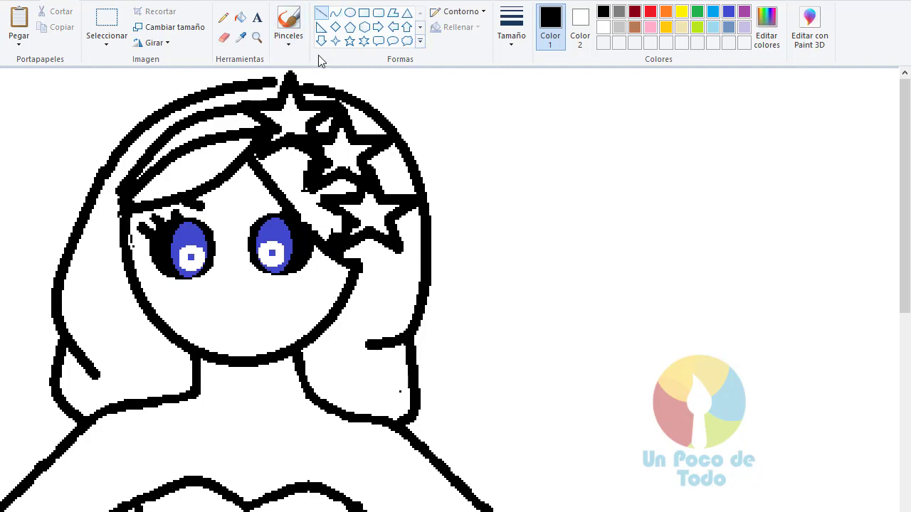
pyautogui.click(321, 13)
pyautogui.click(269, 197)
pyautogui.click(350, 13)
pyautogui.moveTo(217, 295); pyautogui.dragTo(254, 330)
# Draw a curved cheek line on each side of the mouth using a thinner line size
pyautogui.click(335, 15)
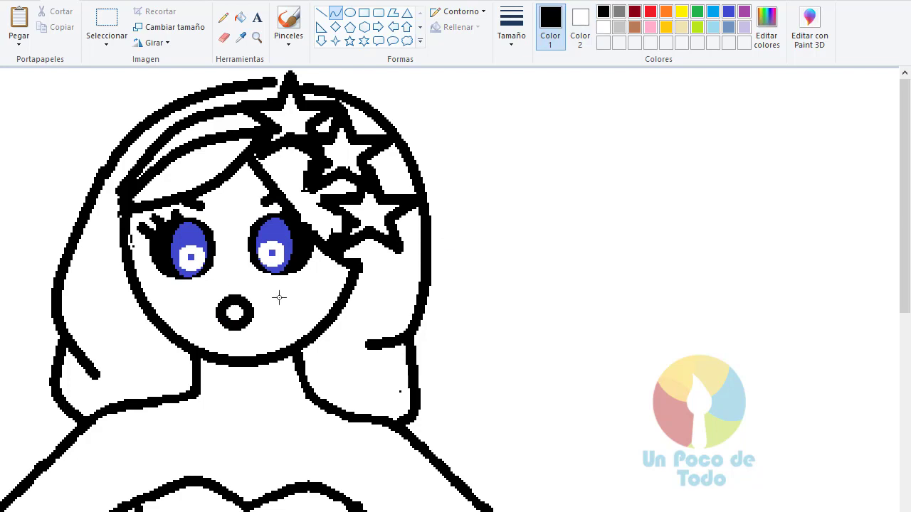
pyautogui.moveTo(277, 299); pyautogui.dragTo(317, 281)
pyautogui.click(517, 39)
pyautogui.click(511, 94)
pyautogui.moveTo(183, 305)
pyautogui.mouseDown()
pyautogui.moveTo(158, 285)
pyautogui.moveTo(172, 287)
pyautogui.mouseUp()
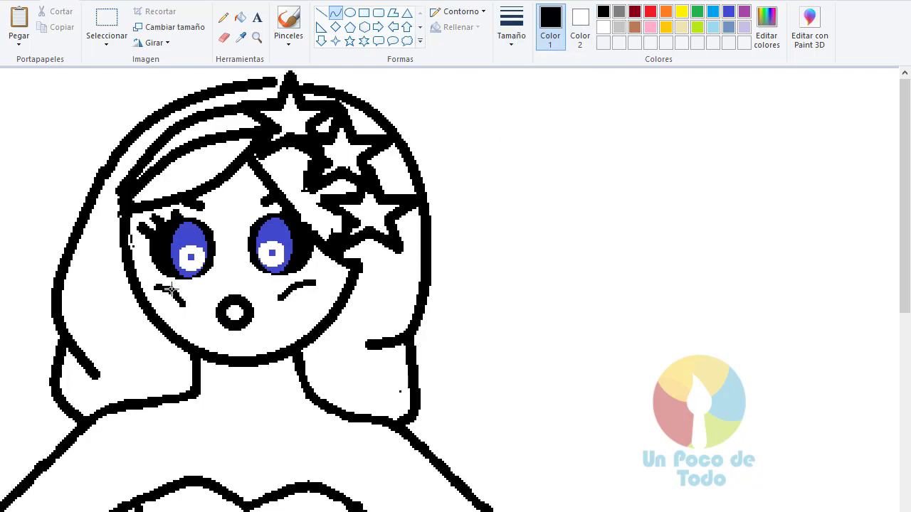
pyautogui.click(171, 289)
# Draw the right wing's top edge curving up from the shoulder and its bottom edge curving outward from the waist behind the arm
pyautogui.hotkey('ctrl', 'pagedown')
pyautogui.scroll(-1, 122, 224)
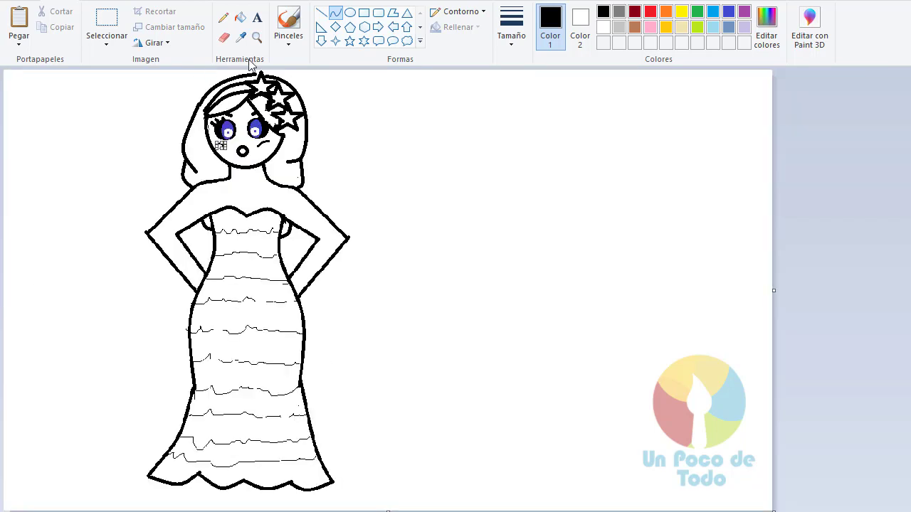
pyautogui.moveTo(302, 188); pyautogui.dragTo(360, 88)
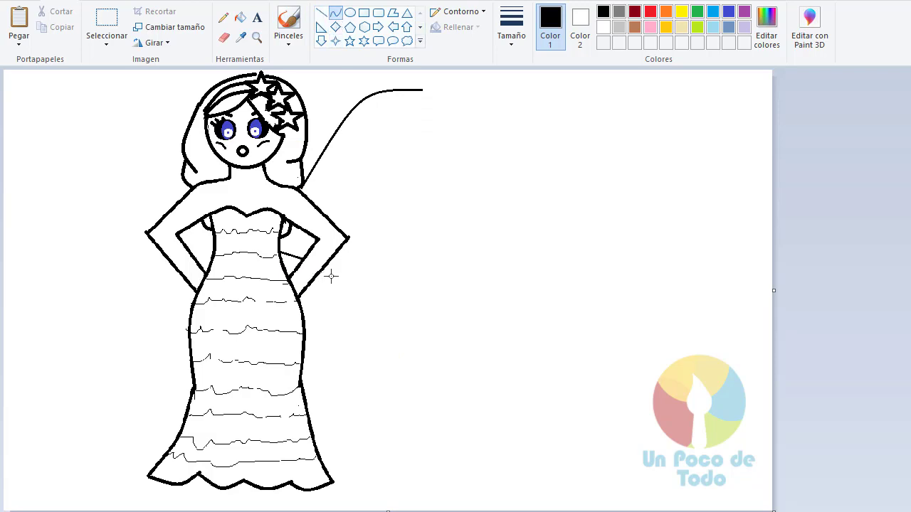
pyautogui.moveTo(323, 274)
pyautogui.mouseDown()
pyautogui.moveTo(412, 302)
pyautogui.moveTo(372, 301)
pyautogui.moveTo(322, 265)
pyautogui.mouseUp()
pyautogui.click(350, 295)
# Close the wing's upper lobe with a rounded outer tip and a lower edge curving back to the arm
pyautogui.moveTo(422, 92); pyautogui.dragTo(433, 161)
pyautogui.moveTo(427, 125)
pyautogui.mouseDown()
pyautogui.moveTo(451, 126)
pyautogui.moveTo(435, 114)
pyautogui.mouseUp()
pyautogui.click(450, 123)
pyautogui.click(468, 153)
pyautogui.moveTo(433, 155); pyautogui.dragTo(335, 218)
pyautogui.click(336, 219)
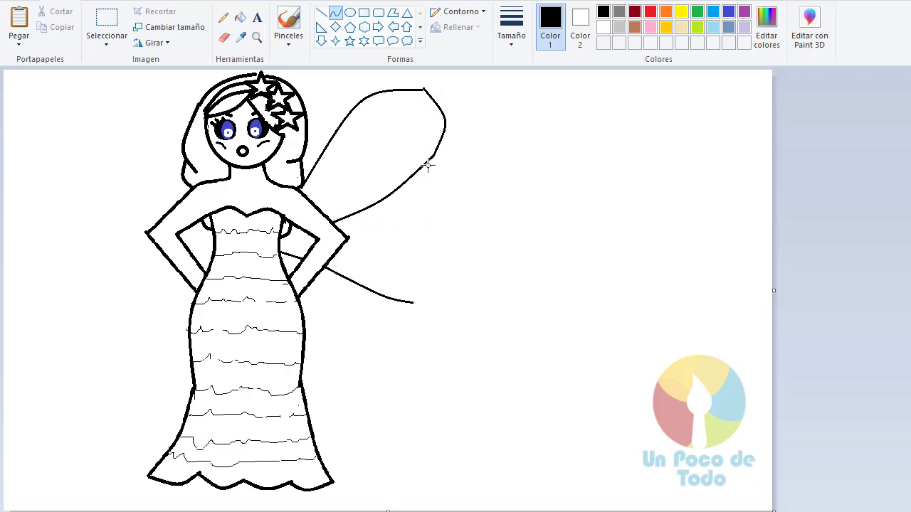
pyautogui.moveTo(428, 165); pyautogui.dragTo(488, 264)
pyautogui.moveTo(464, 202); pyautogui.dragTo(486, 185)
pyautogui.click(486, 185)
pyautogui.hotkey('ctrl', 'z')
pyautogui.hotkey('ctrl', 'z')
# Draw the wing's larger second lobe, curving outward from the upper lobe's tip and down around to the bottom edge
pyautogui.moveTo(429, 172)
pyautogui.mouseDown()
pyautogui.moveTo(340, 231)
pyautogui.moveTo(335, 221)
pyautogui.moveTo(376, 211)
pyautogui.moveTo(422, 178)
pyautogui.mouseUp()
pyautogui.moveTo(447, 131); pyautogui.dragTo(522, 199)
pyautogui.moveTo(488, 162)
pyautogui.mouseDown()
pyautogui.moveTo(503, 187)
pyautogui.moveTo(477, 182)
pyautogui.moveTo(479, 150)
pyautogui.moveTo(459, 173)
pyautogui.moveTo(504, 214)
pyautogui.moveTo(459, 136)
pyautogui.moveTo(508, 195)
pyautogui.mouseUp()
pyautogui.moveTo(522, 202); pyautogui.dragTo(498, 176)
pyautogui.click(517, 209)
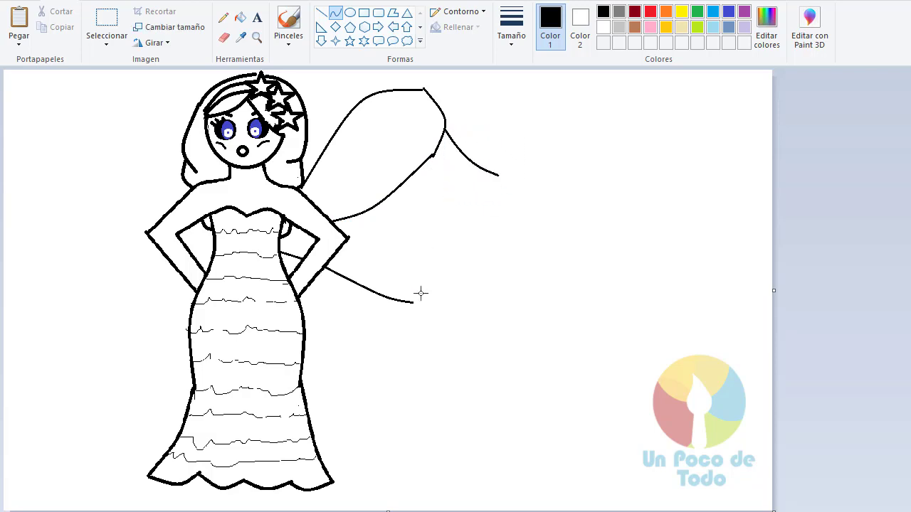
pyautogui.moveTo(411, 301)
pyautogui.mouseDown()
pyautogui.moveTo(501, 192)
pyautogui.moveTo(497, 176)
pyautogui.mouseUp()
pyautogui.moveTo(489, 242)
pyautogui.mouseDown()
pyautogui.moveTo(499, 291)
pyautogui.moveTo(471, 299)
pyautogui.mouseUp()
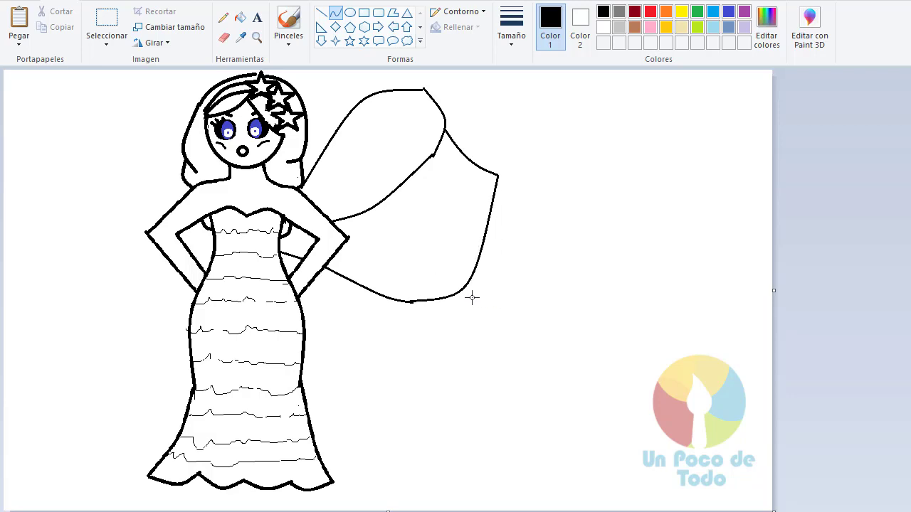
# Draw a small pointed lower-wing lobe beside the hip, with one curve from the elbow and one from the dress edge
pyautogui.moveTo(307, 286); pyautogui.dragTo(370, 371)
pyautogui.moveTo(339, 324); pyautogui.dragTo(351, 320)
pyautogui.moveTo(305, 363); pyautogui.dragTo(370, 373)
pyautogui.click(335, 383)
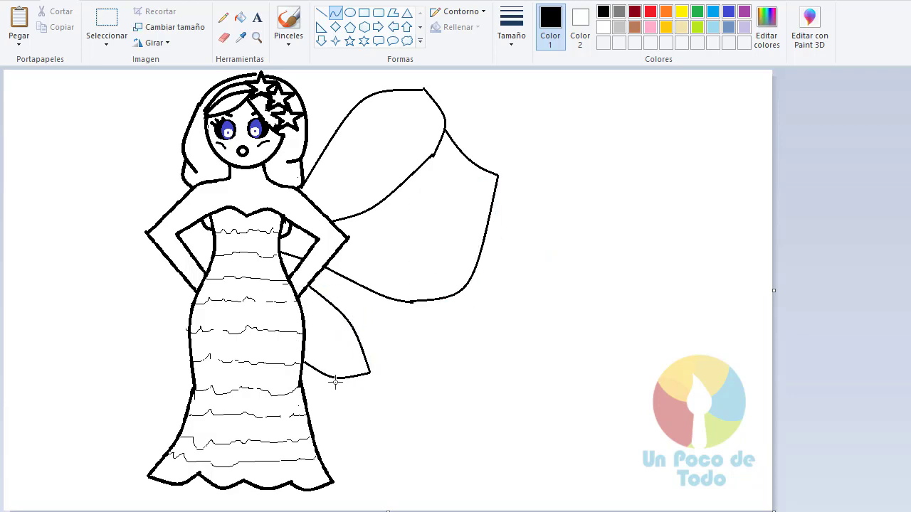
pyautogui.click(355, 382)
# Draw a larger rounded lobe around the small lower-wing lobe, running from the waist to beneath its tip
pyautogui.moveTo(283, 266); pyautogui.dragTo(407, 360)
pyautogui.moveTo(366, 323); pyautogui.dragTo(392, 311)
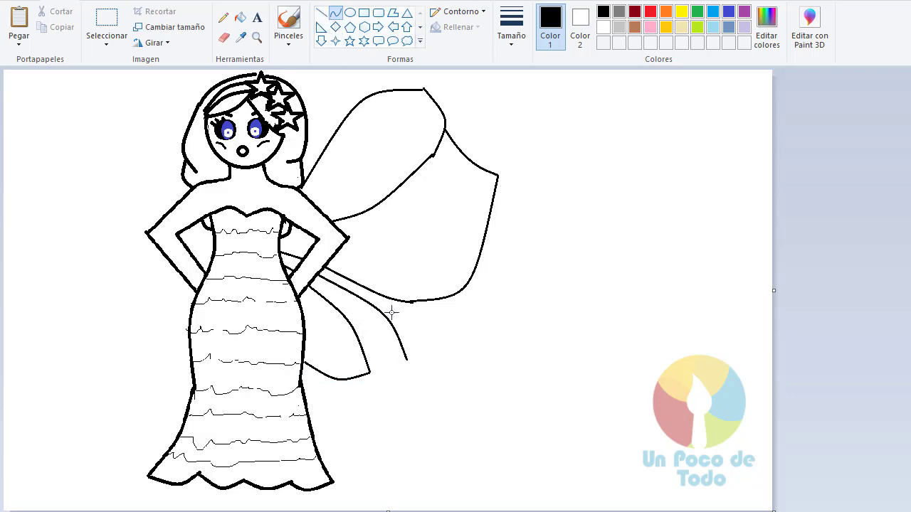
pyautogui.moveTo(410, 361); pyautogui.dragTo(407, 323)
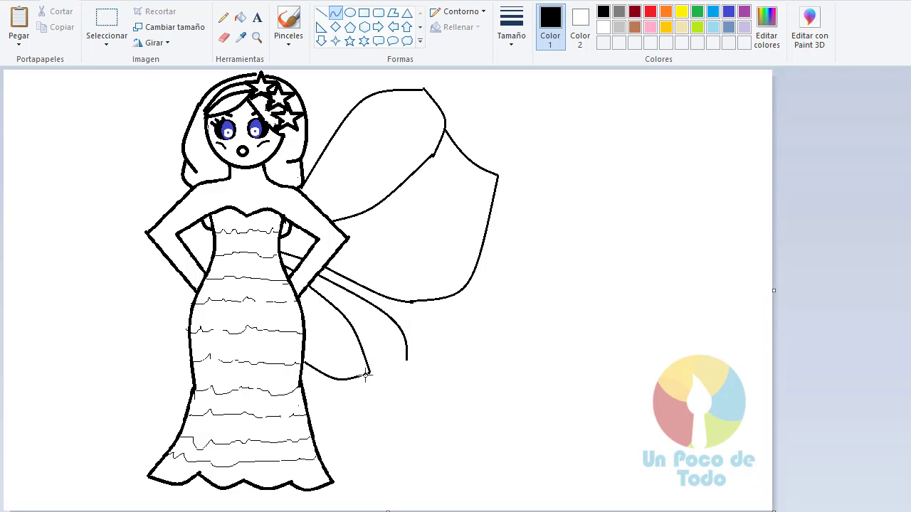
pyautogui.moveTo(395, 368); pyautogui.dragTo(407, 360)
pyautogui.click(387, 390)
pyautogui.click(386, 387)
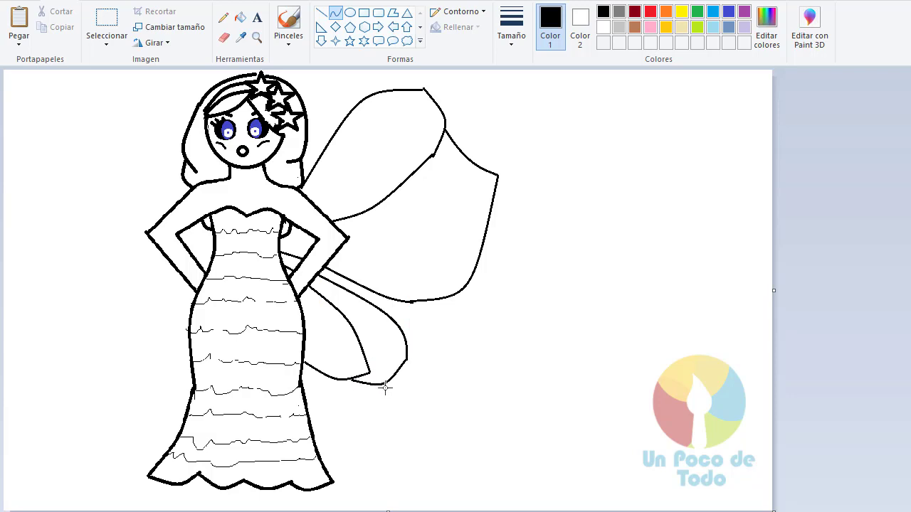
pyautogui.click(291, 264)
# Draw an inner contour inside the wing's upper lobe, following its top edge, tip and lower edge
pyautogui.moveTo(346, 157); pyautogui.dragTo(419, 98)
pyautogui.moveTo(377, 105); pyautogui.dragTo(370, 96)
pyautogui.moveTo(434, 111); pyautogui.dragTo(431, 130)
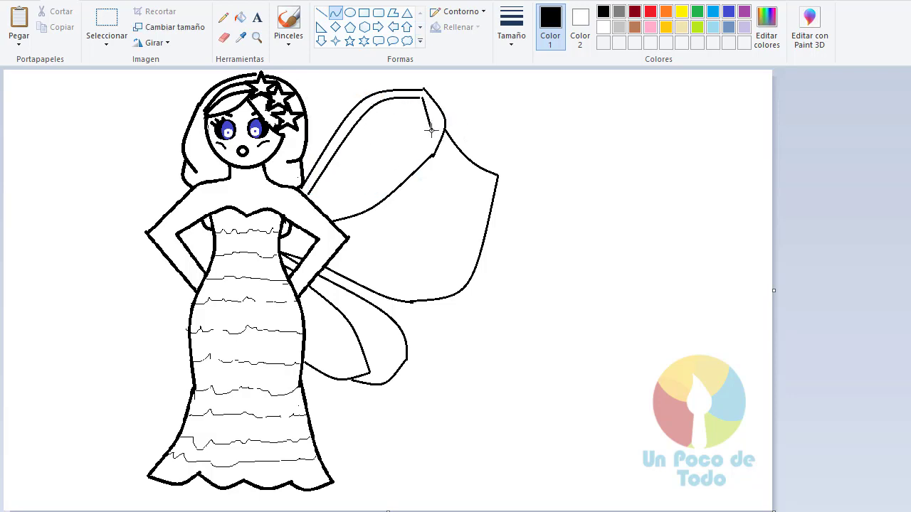
pyautogui.click(437, 117)
pyautogui.click(438, 118)
pyautogui.moveTo(422, 98); pyautogui.dragTo(417, 98)
pyautogui.click(494, 123)
pyautogui.moveTo(431, 129); pyautogui.dragTo(326, 216)
pyautogui.moveTo(388, 188)
pyautogui.mouseDown()
pyautogui.moveTo(422, 187)
pyautogui.moveTo(432, 143)
pyautogui.moveTo(435, 153)
pyautogui.mouseUp()
# Erase the tip of the upper lobe's inner contour and redraw it as a smooth downward curve from the top line
pyautogui.click(224, 37)
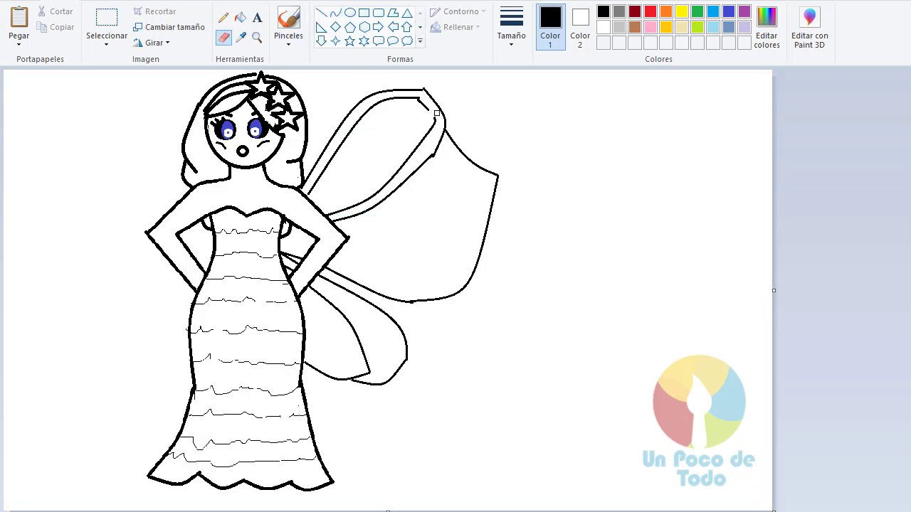
pyautogui.click(334, 13)
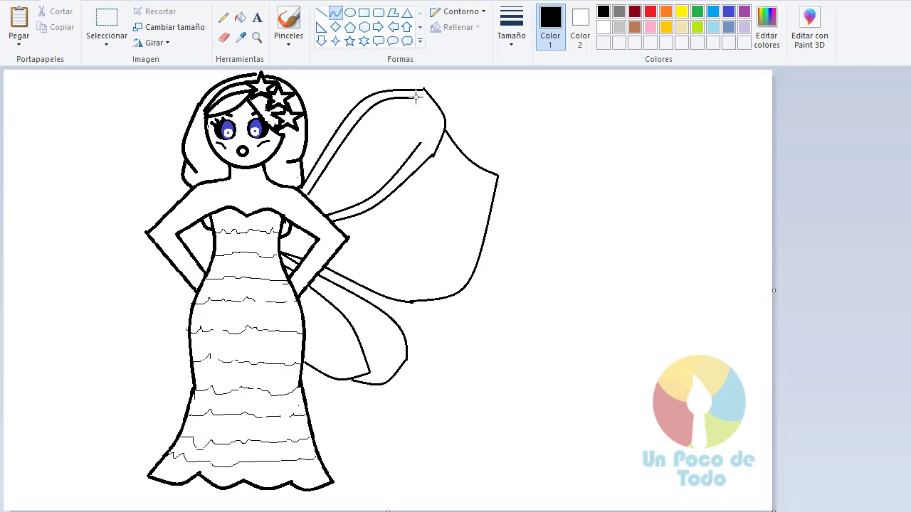
pyautogui.click(427, 106)
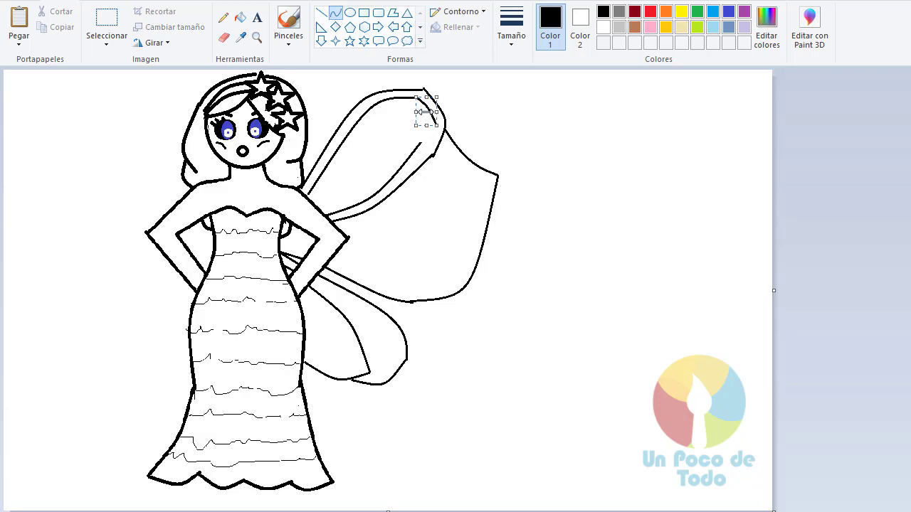
# Join the redrawn tip of the upper lobe's inner contour to the end of its lower line
pyautogui.click(257, 37)
pyautogui.click(463, 135)
pyautogui.click(335, 13)
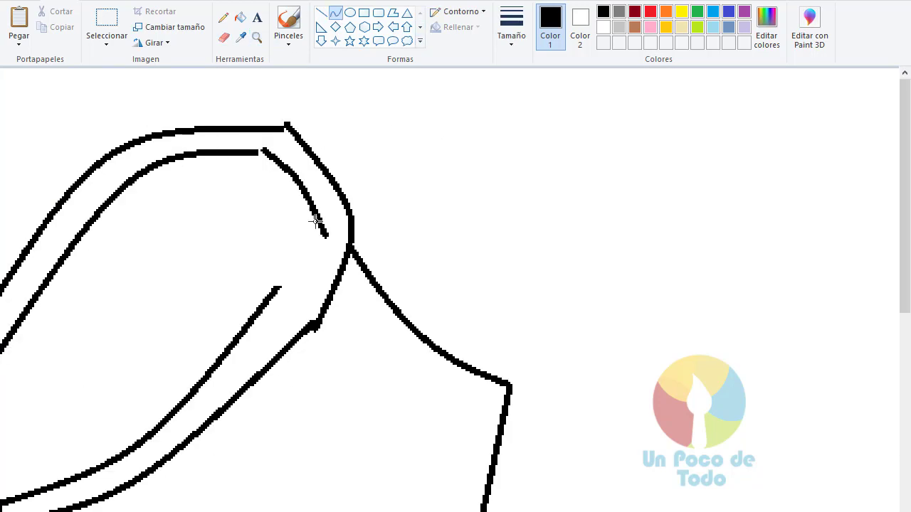
pyautogui.moveTo(324, 231)
pyautogui.mouseDown()
pyautogui.moveTo(271, 290)
pyautogui.moveTo(289, 283)
pyautogui.mouseUp()
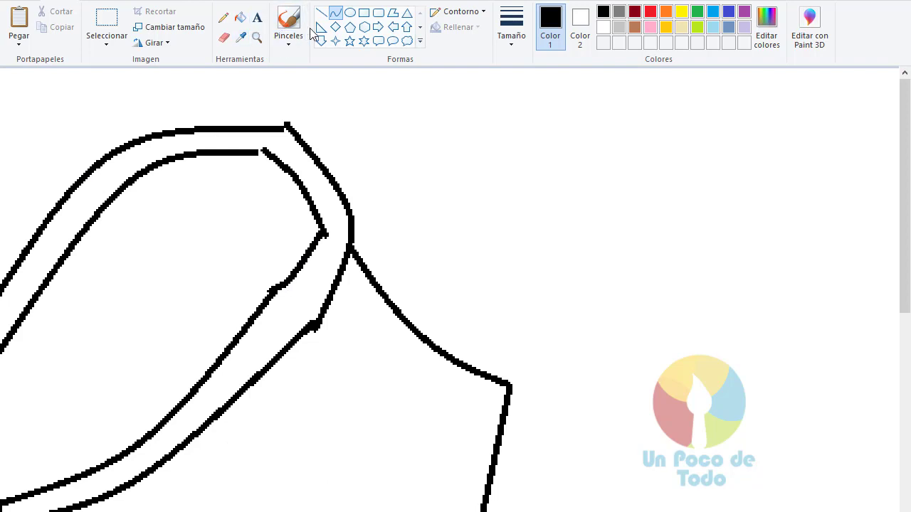
pyautogui.click(339, 9)
pyautogui.moveTo(311, 206)
pyautogui.mouseDown()
pyautogui.moveTo(286, 285)
pyautogui.moveTo(272, 296)
pyautogui.mouseUp()
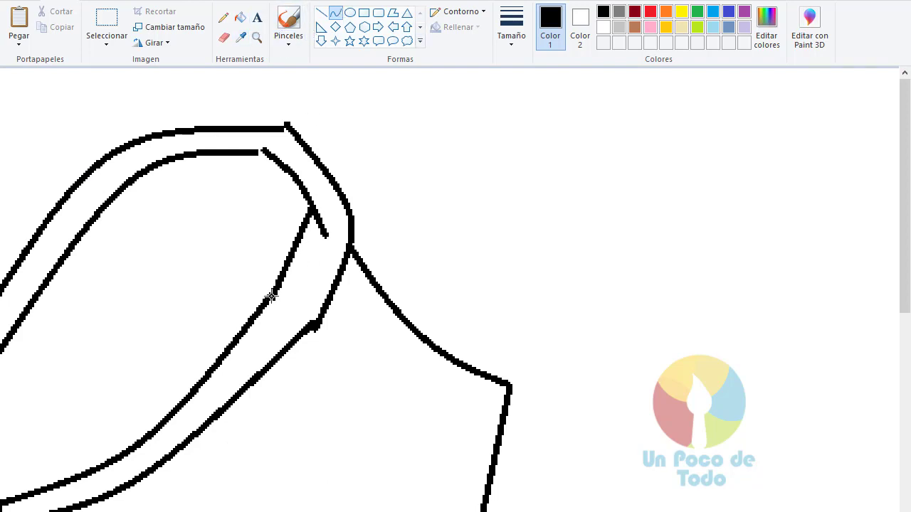
# Connect the tip of the upper lobe's inner contour to its lower line with a smooth curve and remove the leftover line end
pyautogui.moveTo(310, 256); pyautogui.dragTo(326, 237)
pyautogui.click(308, 249)
pyautogui.click(240, 37)
pyautogui.click(224, 37)
pyautogui.click(223, 17)
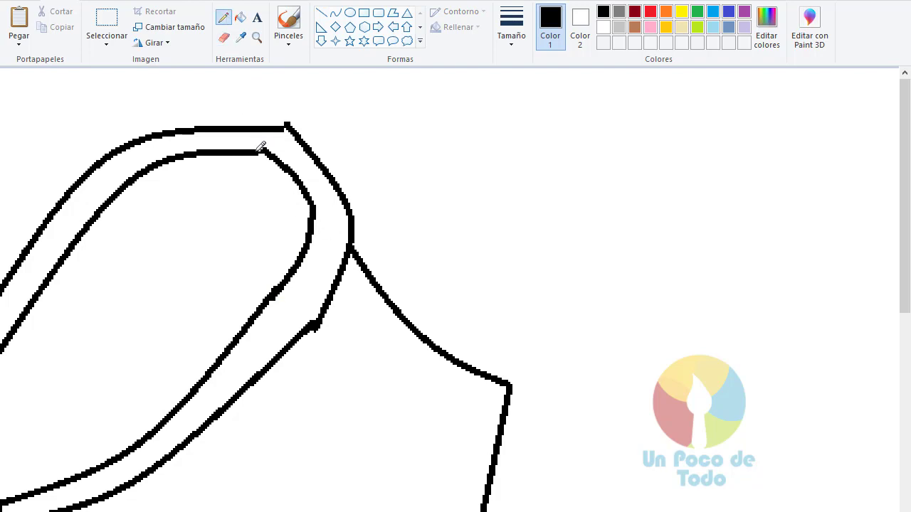
# Draw a curved inner contour inside the large middle wing lobe, following its lower, outer and upper edges
pyautogui.scroll(-4, 262, 147)
pyautogui.click(335, 13)
pyautogui.moveTo(9, 360)
pyautogui.mouseDown()
pyautogui.moveTo(301, 434)
pyautogui.moveTo(375, 425)
pyautogui.mouseUp()
pyautogui.moveTo(187, 429); pyautogui.dragTo(210, 456)
pyautogui.click(210, 456)
pyautogui.moveTo(471, 121)
pyautogui.mouseDown()
pyautogui.moveTo(425, 314)
pyautogui.moveTo(375, 423)
pyautogui.mouseUp()
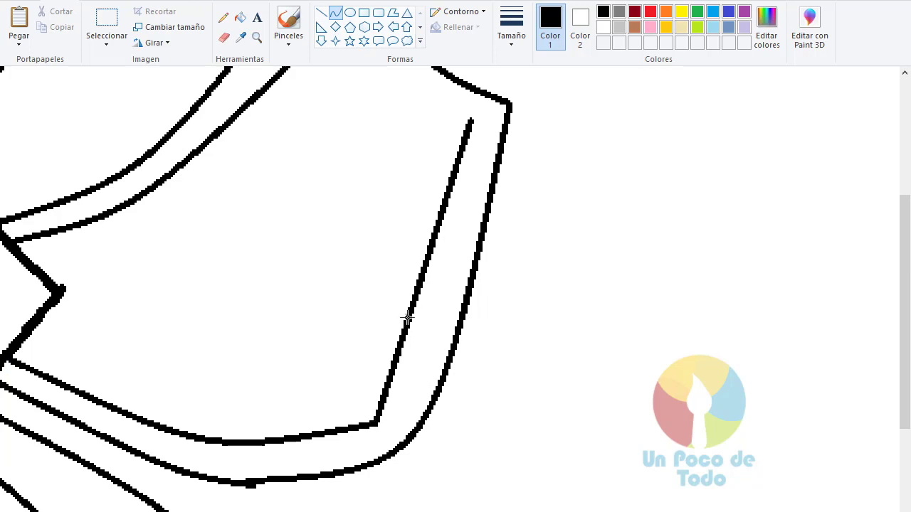
pyautogui.moveTo(408, 315); pyautogui.dragTo(408, 400)
pyautogui.scroll(4, 427, 398)
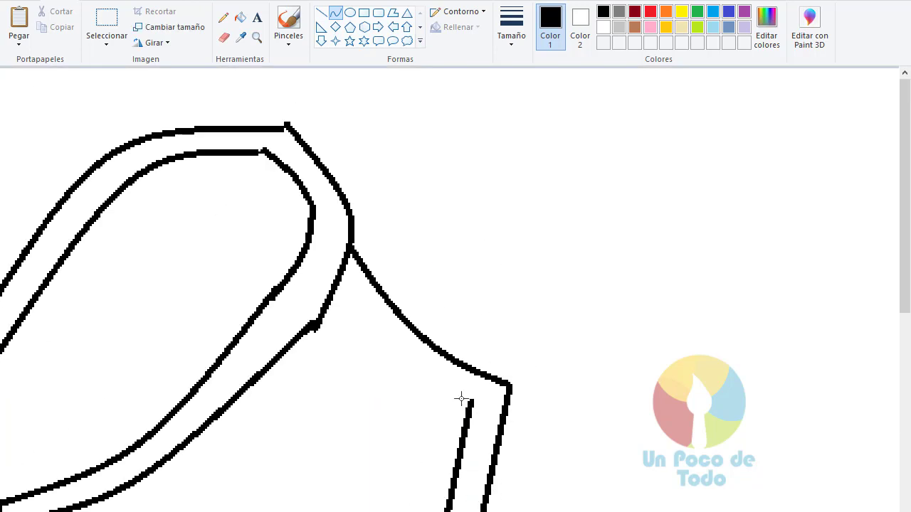
pyautogui.moveTo(470, 402); pyautogui.dragTo(324, 297)
pyautogui.moveTo(384, 345); pyautogui.dragTo(403, 392)
# Draw an inner contour inside the larger lower-wing lobe, running from the arm around its outer edge and along its underside
pyautogui.scroll(-5, 575, 470)
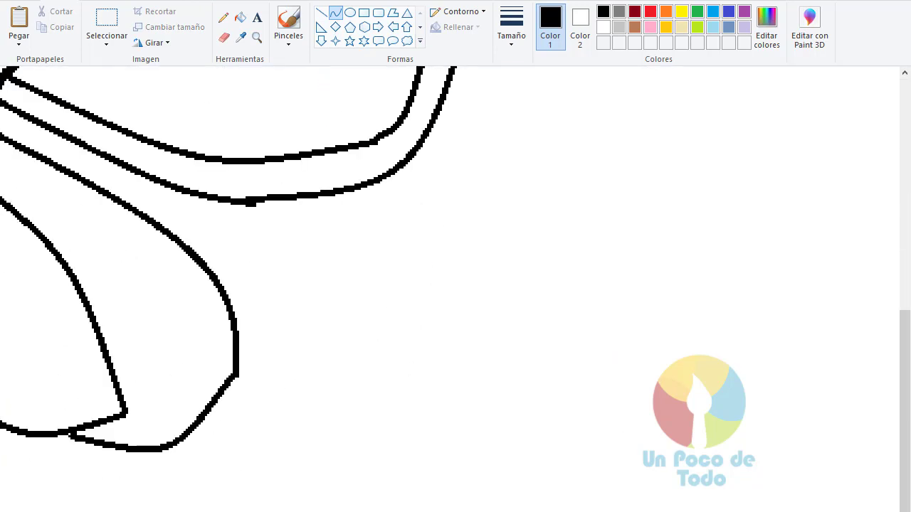
pyautogui.moveTo(455, 510); pyautogui.dragTo(370, 510)
pyautogui.scroll(2, 344, 374)
pyautogui.moveTo(158, 176)
pyautogui.mouseDown()
pyautogui.moveTo(84, 141)
pyautogui.moveTo(117, 165)
pyautogui.mouseUp()
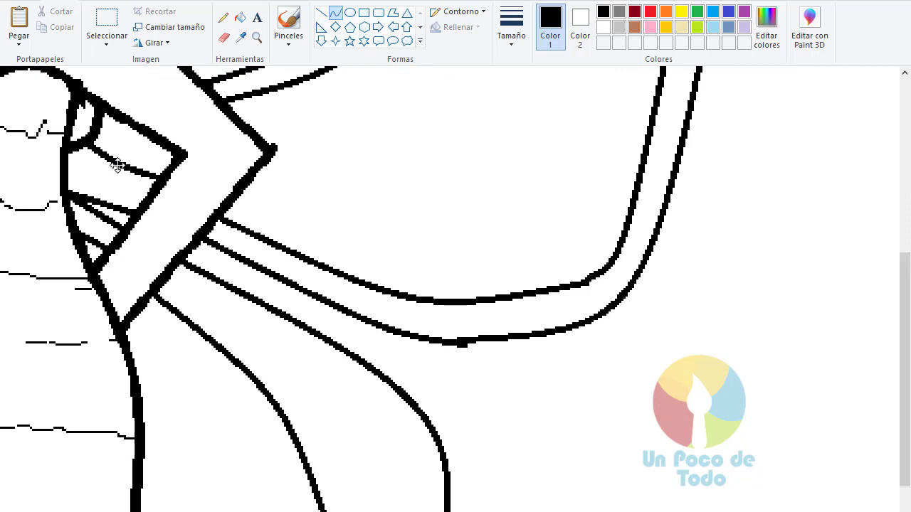
pyautogui.moveTo(166, 285)
pyautogui.mouseDown()
pyautogui.moveTo(396, 427)
pyautogui.moveTo(425, 507)
pyautogui.mouseUp()
pyautogui.moveTo(370, 437); pyautogui.dragTo(404, 419)
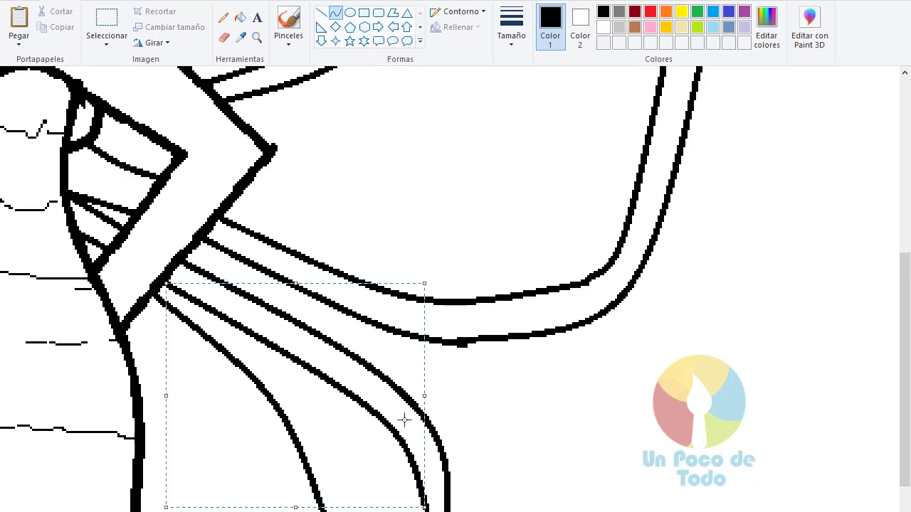
pyautogui.moveTo(425, 508); pyautogui.dragTo(325, 511)
# Draw an inner contour inside the small lower-wing lobe, curving down from the arm and back along its bottom edge
pyautogui.moveTo(146, 314); pyautogui.dragTo(298, 511)
pyautogui.moveTo(262, 469)
pyautogui.mouseDown()
pyautogui.moveTo(280, 460)
pyautogui.moveTo(272, 475)
pyautogui.mouseUp()
pyautogui.click(271, 475)
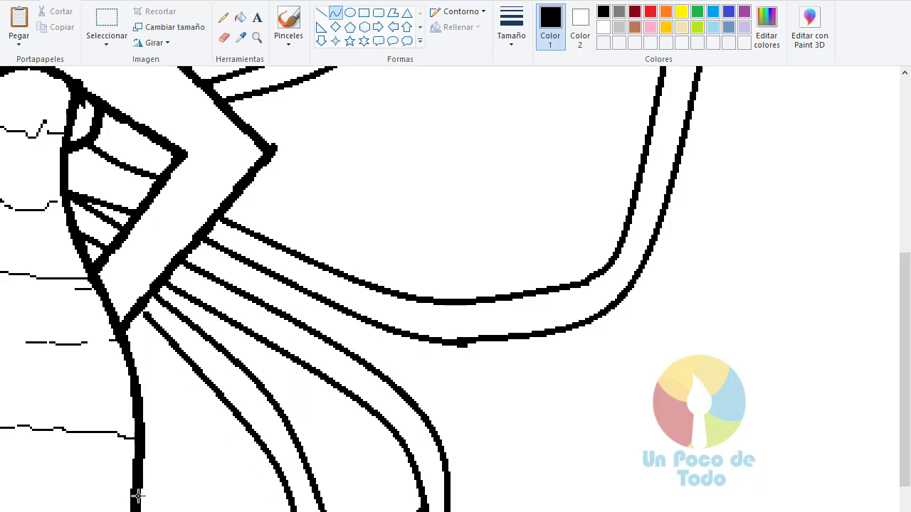
pyautogui.moveTo(139, 496); pyautogui.dragTo(300, 511)
pyautogui.scroll(-2, 301, 498)
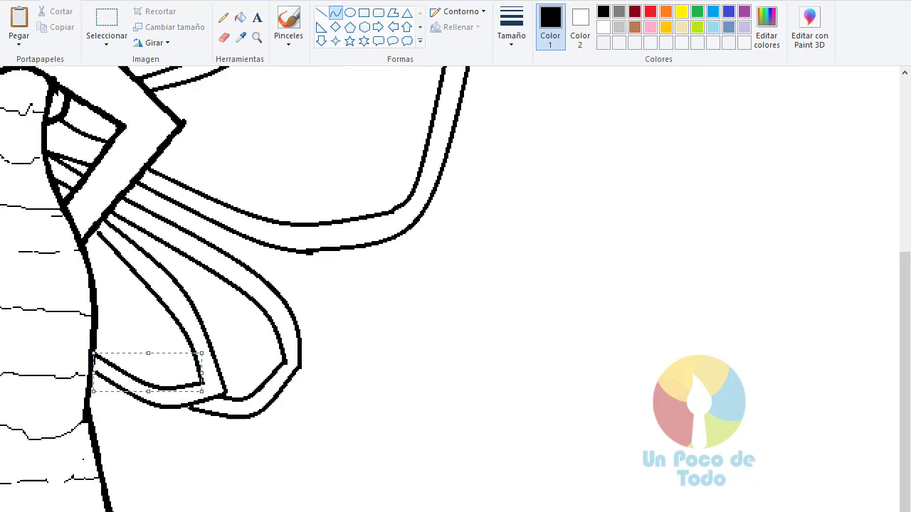
# Scatter ovals and circles of varied sizes as spots across the upper, middle and lower wing lobes
pyautogui.click(350, 12)
pyautogui.moveTo(351, 140)
pyautogui.mouseDown()
pyautogui.moveTo(367, 153)
pyautogui.moveTo(372, 184)
pyautogui.mouseUp()
pyautogui.moveTo(375, 112)
pyautogui.mouseDown()
pyautogui.moveTo(390, 127)
pyautogui.moveTo(396, 158)
pyautogui.mouseUp()
pyautogui.moveTo(405, 121); pyautogui.dragTo(415, 129)
pyautogui.moveTo(391, 207)
pyautogui.mouseDown()
pyautogui.moveTo(404, 220)
pyautogui.moveTo(385, 257)
pyautogui.moveTo(437, 267)
pyautogui.mouseUp()
pyautogui.moveTo(431, 207); pyautogui.dragTo(444, 220)
pyautogui.moveTo(426, 172); pyautogui.dragTo(442, 191)
pyautogui.moveTo(406, 230); pyautogui.dragTo(457, 246)
pyautogui.moveTo(458, 190); pyautogui.dragTo(470, 211)
pyautogui.moveTo(313, 314); pyautogui.dragTo(380, 350)
pyautogui.moveTo(351, 315); pyautogui.dragTo(360, 325)
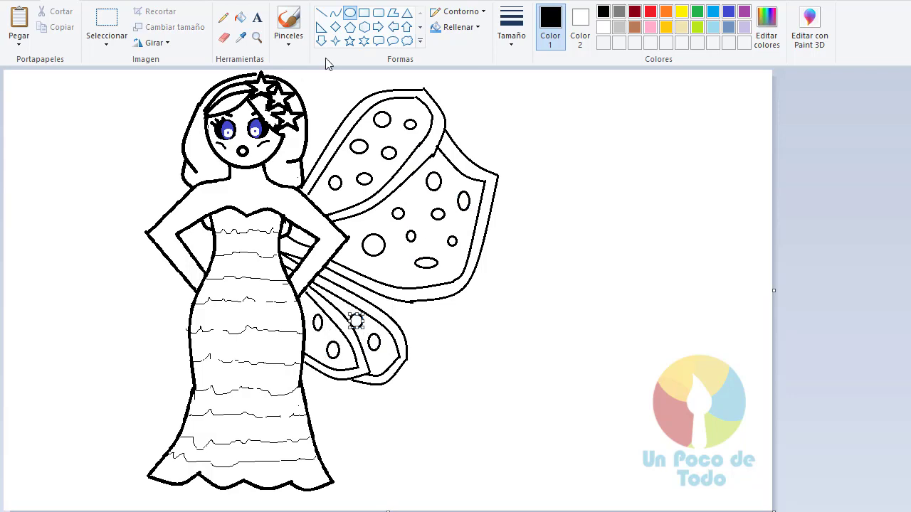
# Try to fill the wing's upper lobe with gold, and undo the fill
pyautogui.click(241, 18)
pyautogui.click(681, 11)
pyautogui.click(441, 131)
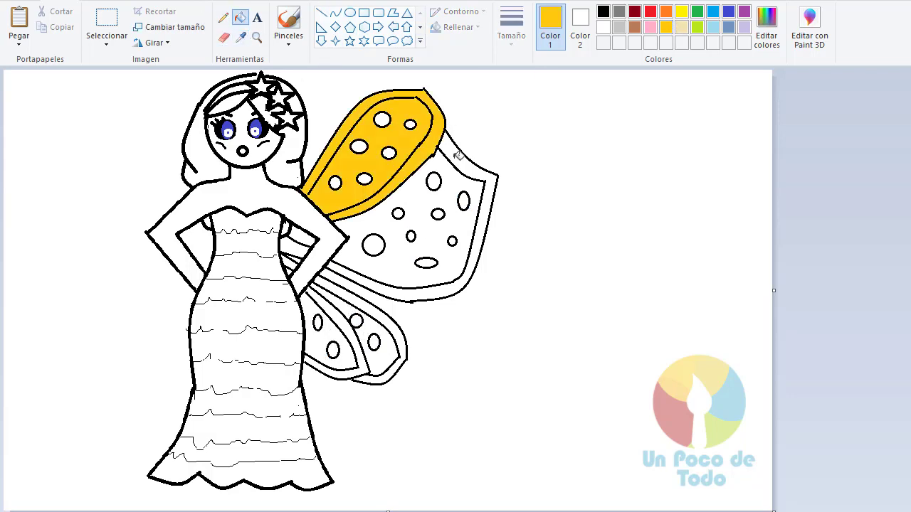
pyautogui.hotkey('ctrl', 'z')
# Close the gaps in the wing's inner contours where they meet the body, using a black pencil
pyautogui.click(256, 37)
pyautogui.click(445, 143)
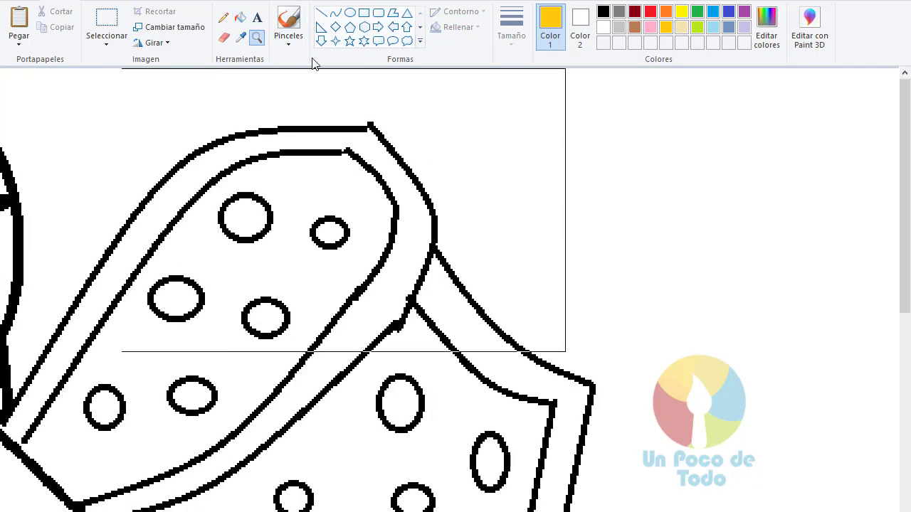
pyautogui.click(223, 18)
pyautogui.click(603, 12)
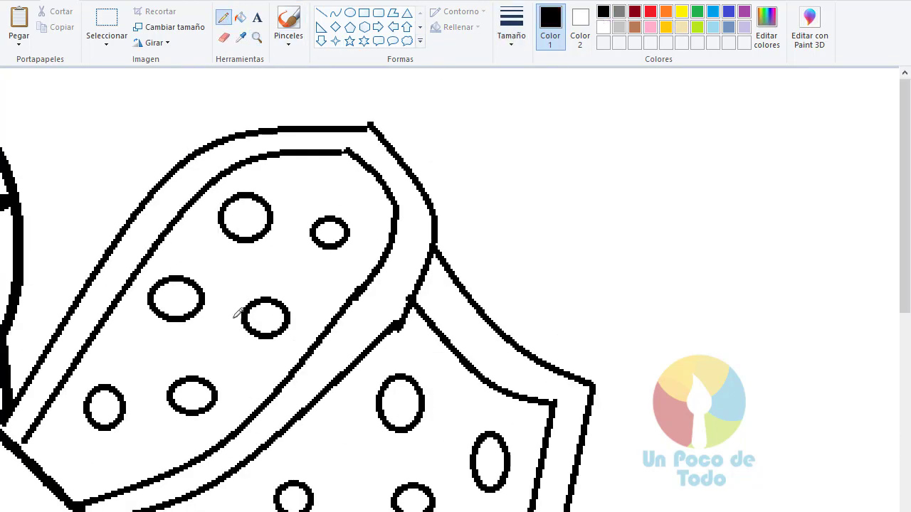
pyautogui.moveTo(25, 441); pyautogui.dragTo(25, 453)
pyautogui.scroll(-4, 306, 368)
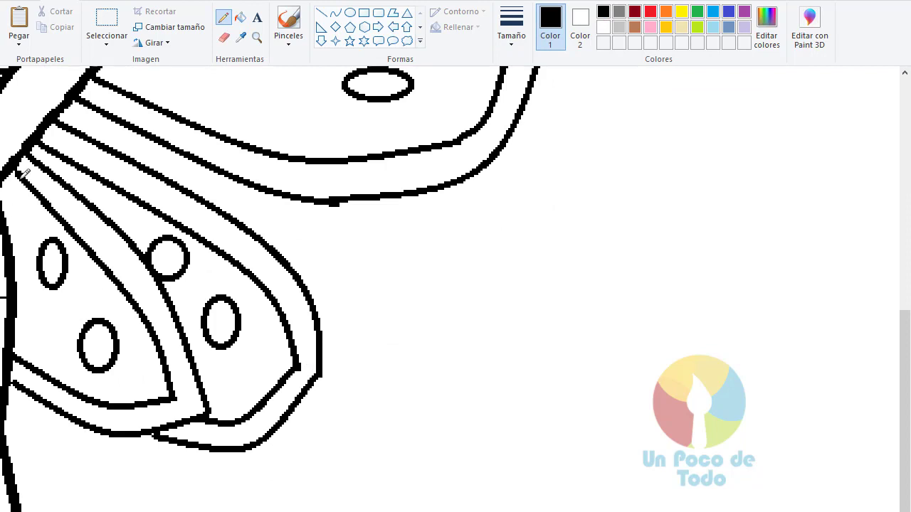
pyautogui.hscroll(-5, 455, 285)
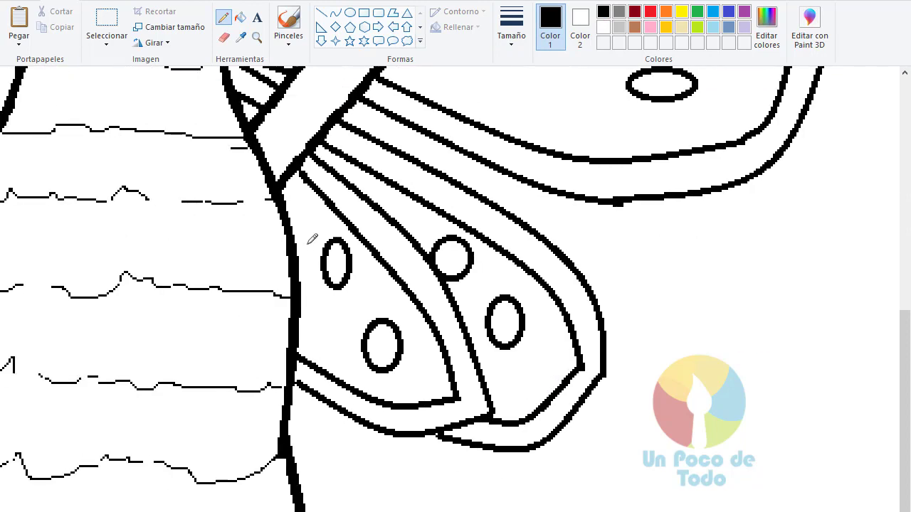
pyautogui.scroll(5, 329, 207)
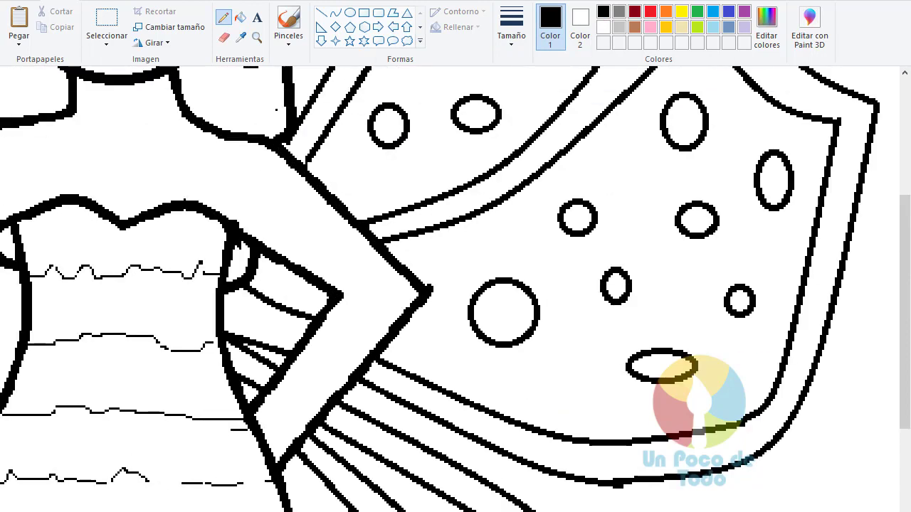
pyautogui.scroll(-2, 455, 285)
# Mix a pale peach skin colour (red 255, green 223, blue 202) and fill the face, neck and arms
pyautogui.click(240, 17)
pyautogui.click(666, 11)
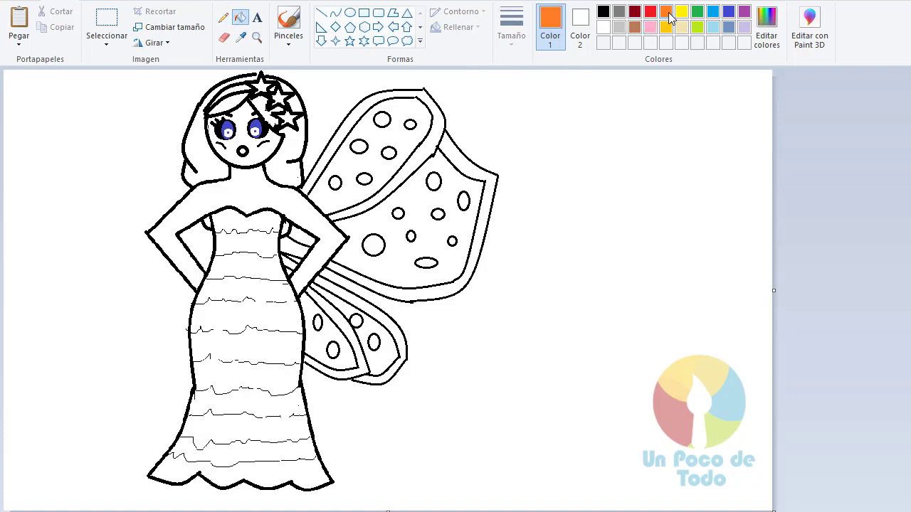
pyautogui.click(766, 28)
pyautogui.moveTo(608, 286); pyautogui.dragTo(608, 244)
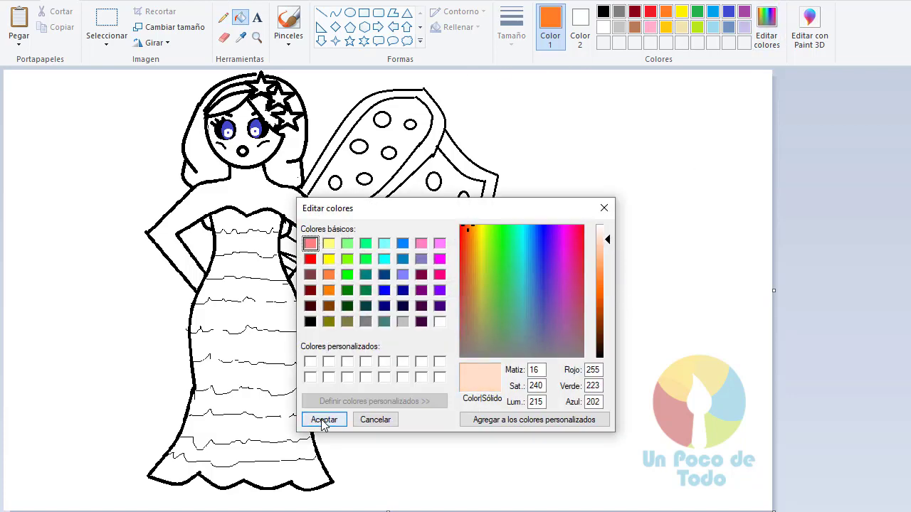
pyautogui.click(324, 420)
pyautogui.click(257, 148)
pyautogui.click(257, 190)
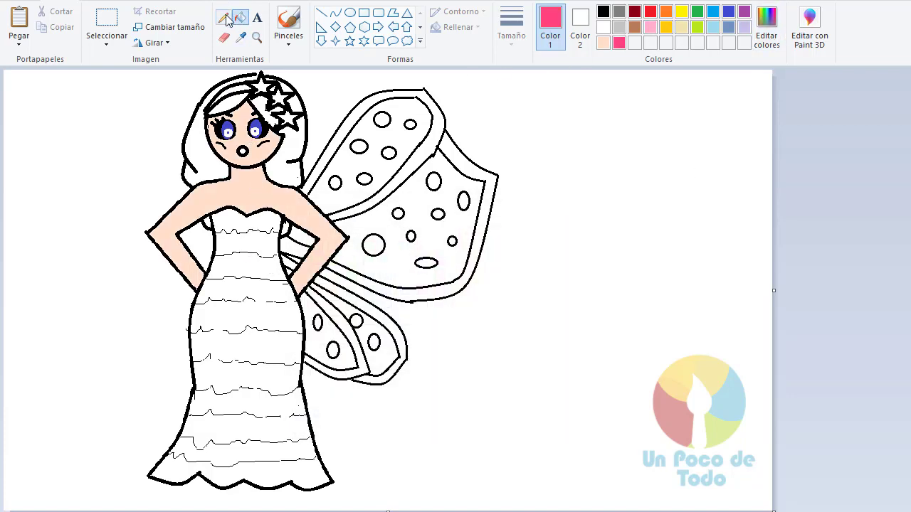
# Choose the pencil's line thickness and try tracing the dress's top ruffle line in pink
pyautogui.click(223, 18)
pyautogui.click(511, 32)
pyautogui.click(544, 89)
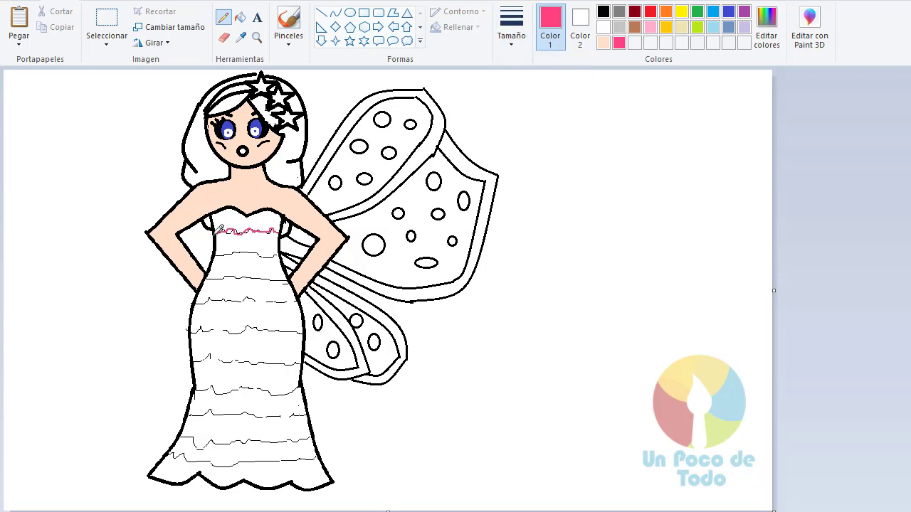
pyautogui.hotkey('ctrl', 'z')
# Trace the dress's top ruffle line in pink and fill the bodice above it with the same pink
pyautogui.click(257, 37)
pyautogui.click(301, 360)
pyautogui.click(376, 404)
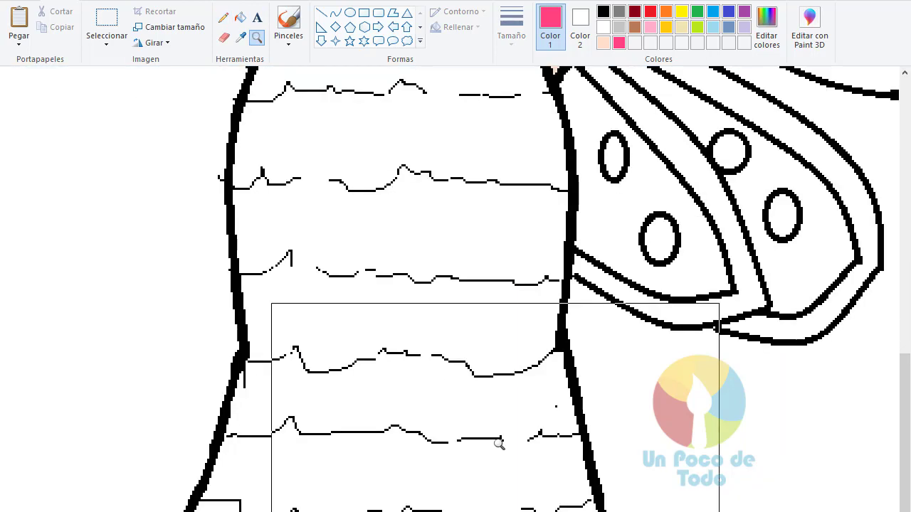
pyautogui.scroll(3, 498, 439)
pyautogui.click(223, 19)
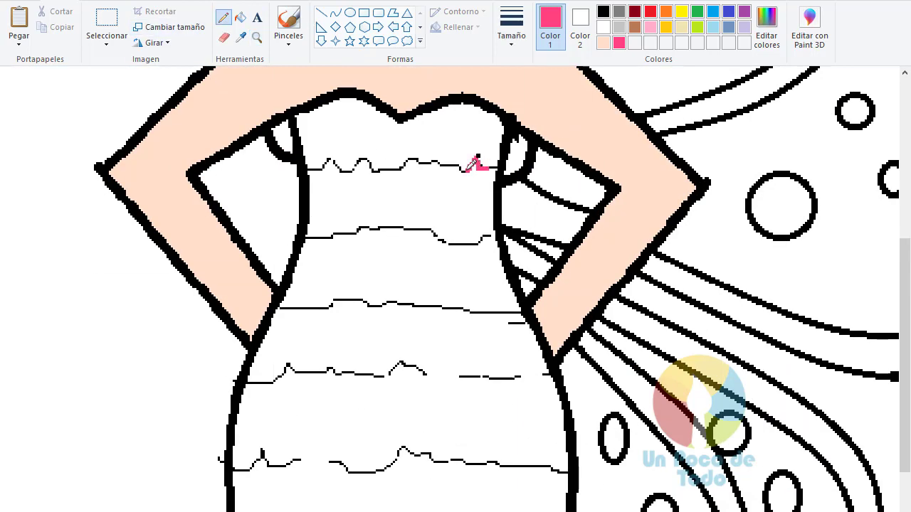
pyautogui.moveTo(401, 170); pyautogui.dragTo(308, 168)
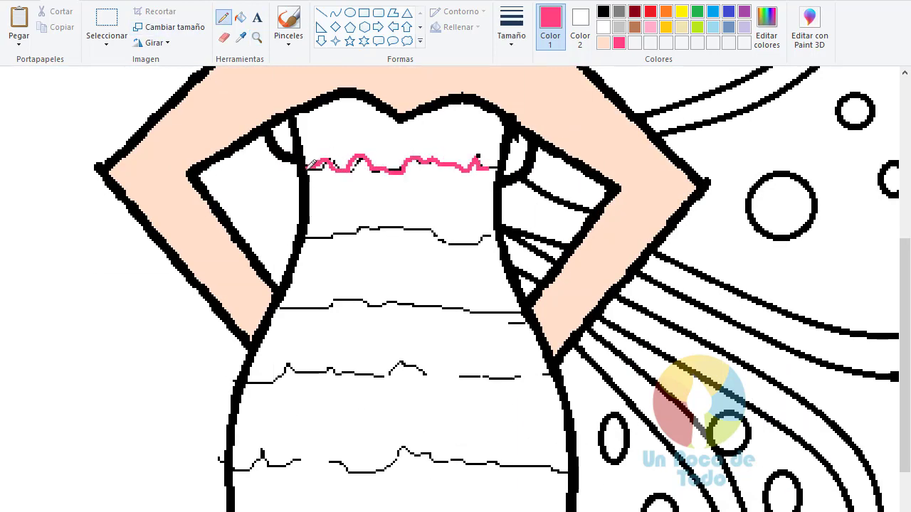
pyautogui.click(240, 18)
pyautogui.click(370, 112)
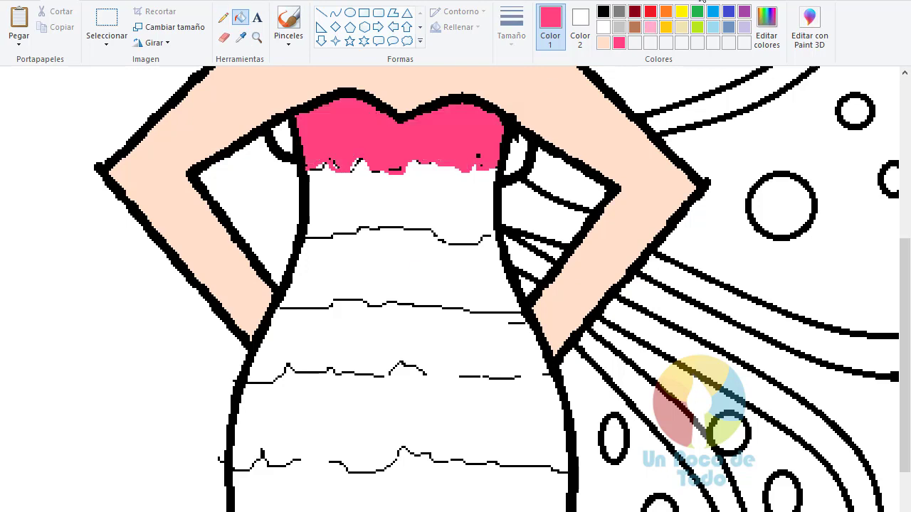
# Trace the second ruffle line in purple and fill the dress band above it with purple
pyautogui.click(744, 11)
pyautogui.click(223, 18)
pyautogui.moveTo(492, 235)
pyautogui.mouseDown()
pyautogui.moveTo(462, 242)
pyautogui.moveTo(403, 225)
pyautogui.moveTo(308, 237)
pyautogui.mouseUp()
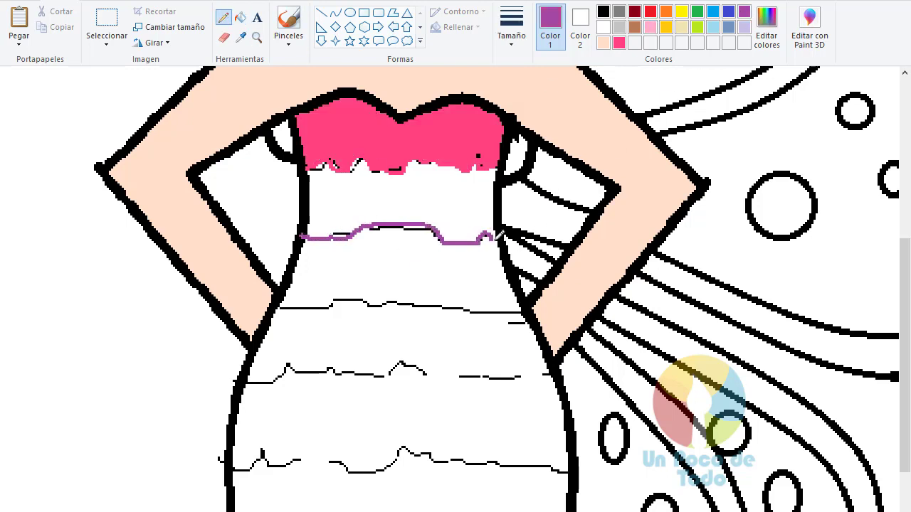
pyautogui.click(240, 18)
pyautogui.click(350, 169)
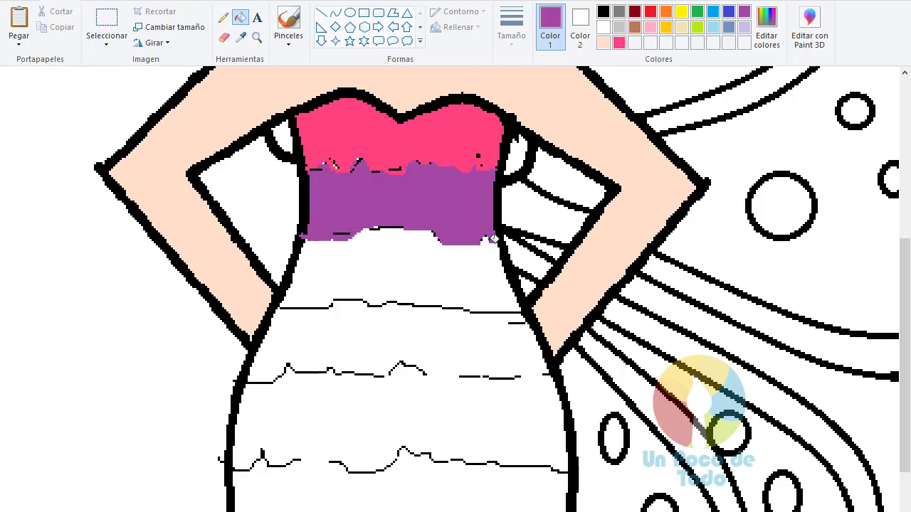
# Trace the third ruffle line in lime green and fill the dress band above it with lime green
pyautogui.scroll(-3, 493, 239)
pyautogui.click(223, 19)
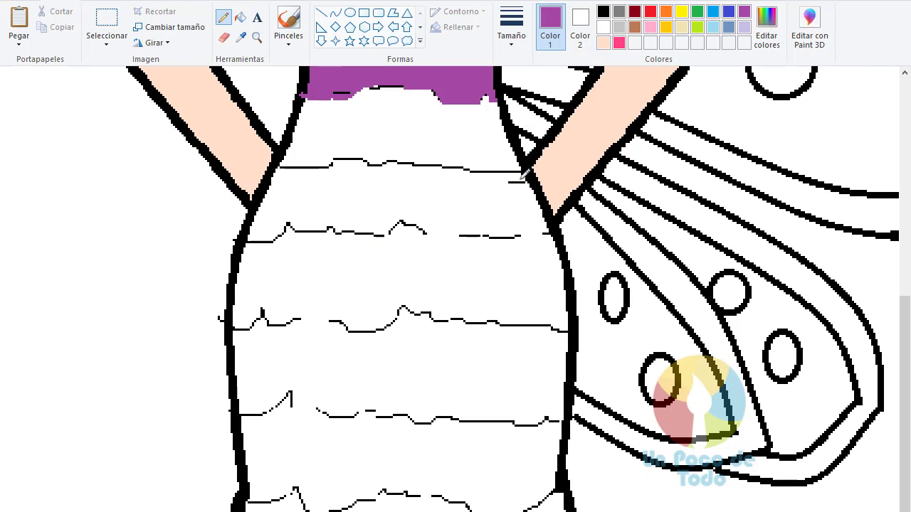
pyautogui.moveTo(522, 175); pyautogui.dragTo(403, 162)
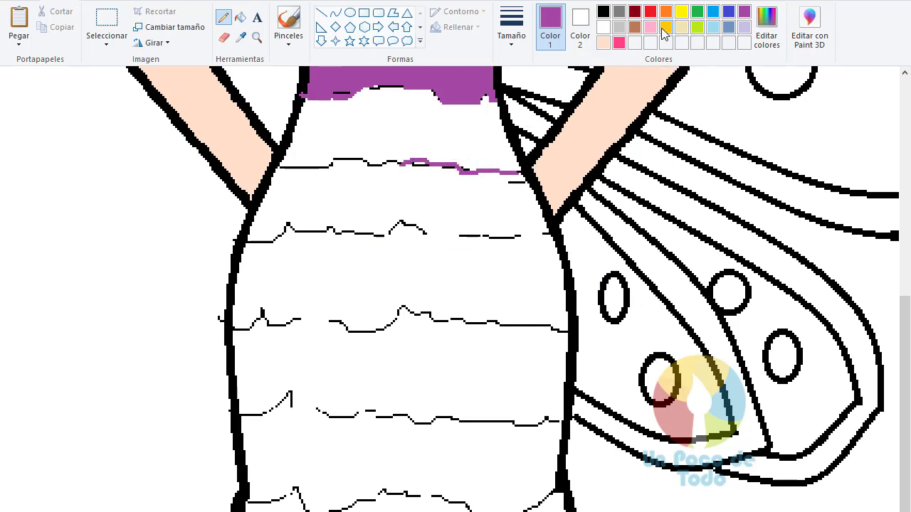
pyautogui.hotkey('ctrl', 'z')
pyautogui.click(697, 12)
pyautogui.click(697, 26)
pyautogui.moveTo(525, 174)
pyautogui.mouseDown()
pyautogui.moveTo(353, 157)
pyautogui.moveTo(293, 163)
pyautogui.mouseUp()
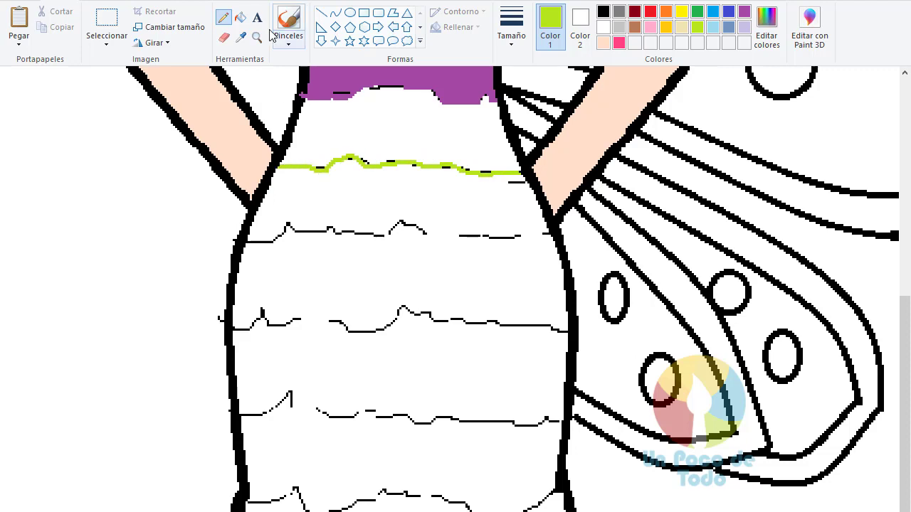
pyautogui.click(241, 18)
pyautogui.click(367, 135)
# Trace the fourth ruffle line in gold and fill the dress band above it with gold
pyautogui.click(224, 17)
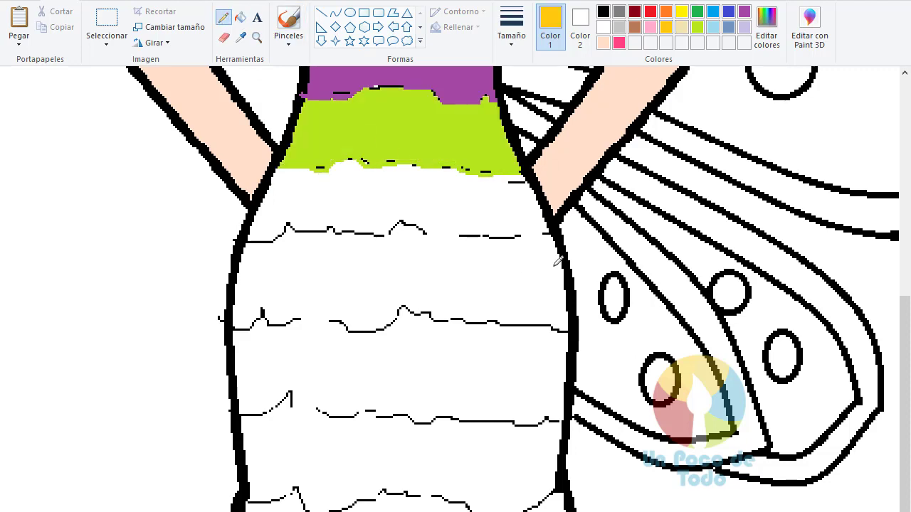
pyautogui.moveTo(551, 235)
pyautogui.mouseDown()
pyautogui.moveTo(292, 225)
pyautogui.moveTo(246, 242)
pyautogui.mouseUp()
pyautogui.click(240, 17)
pyautogui.click(342, 203)
# Trace the fifth ruffle line in orange and fill the dress band above it with orange
pyautogui.scroll(-5, 333, 137)
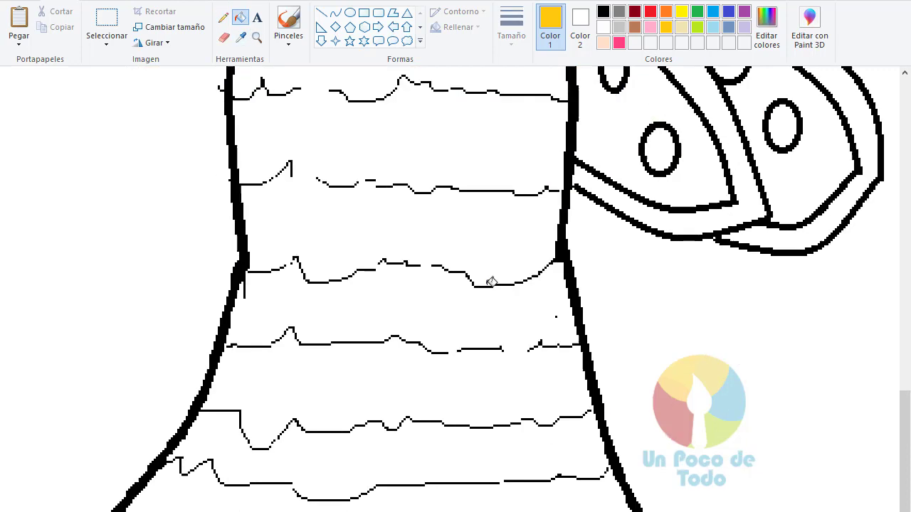
pyautogui.scroll(3, 333, 138)
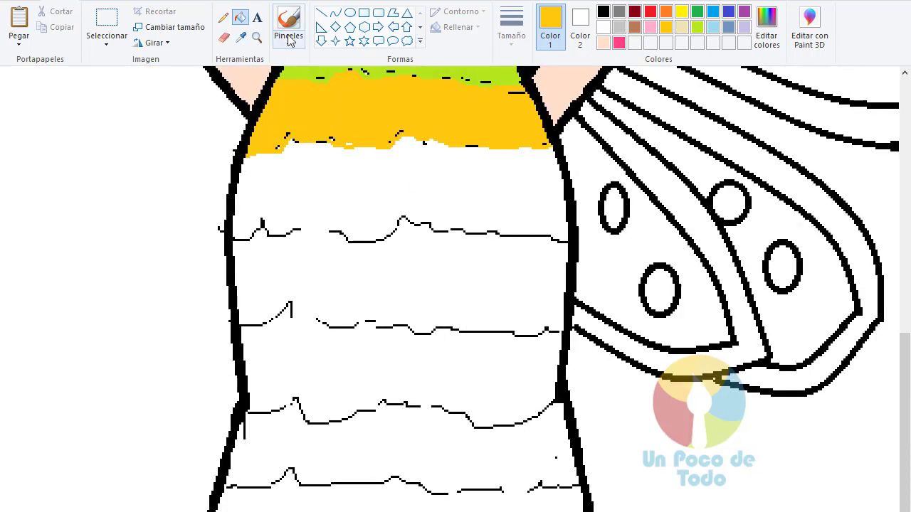
pyautogui.scroll(-1, 289, 40)
pyautogui.scroll(3, 284, 88)
pyautogui.scroll(1, 70, 1)
pyautogui.scroll(-3, 636, 83)
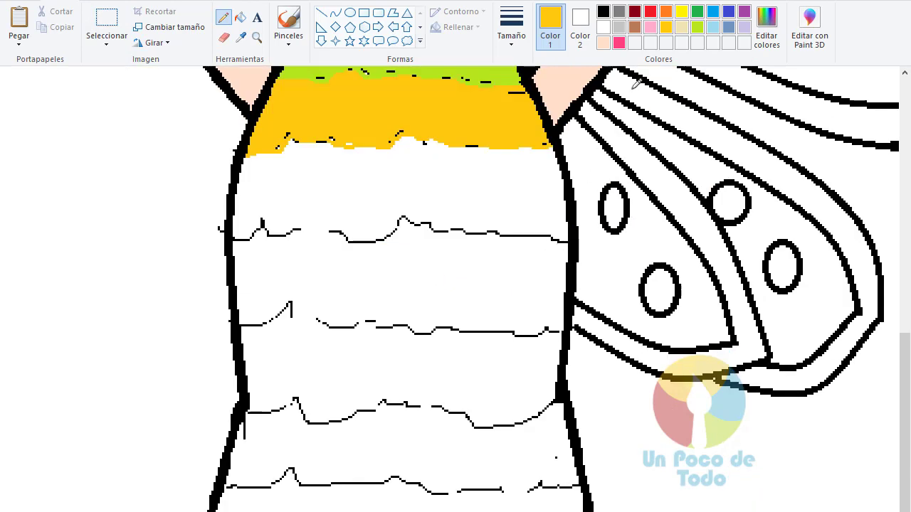
pyautogui.click(667, 16)
pyautogui.moveTo(565, 240)
pyautogui.mouseDown()
pyautogui.moveTo(411, 211)
pyautogui.moveTo(352, 227)
pyautogui.moveTo(249, 230)
pyautogui.mouseUp()
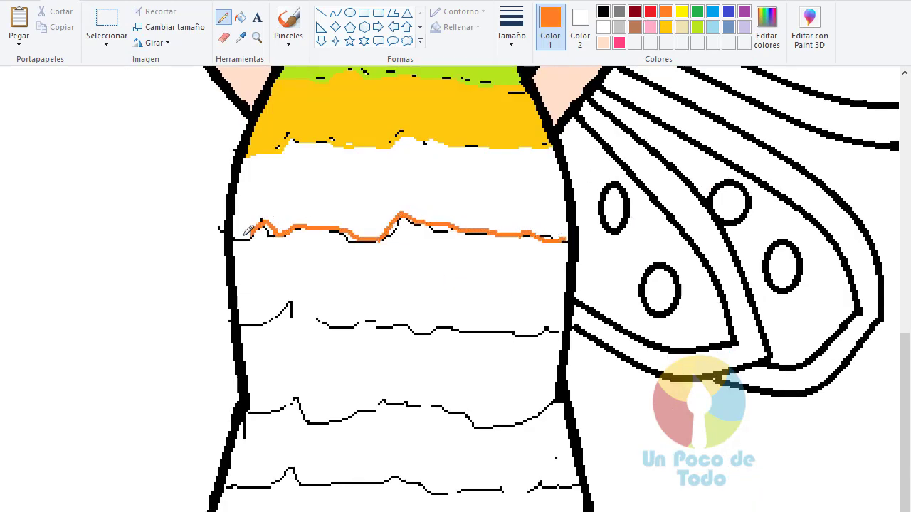
pyautogui.click(241, 17)
pyautogui.click(478, 168)
pyautogui.click(224, 17)
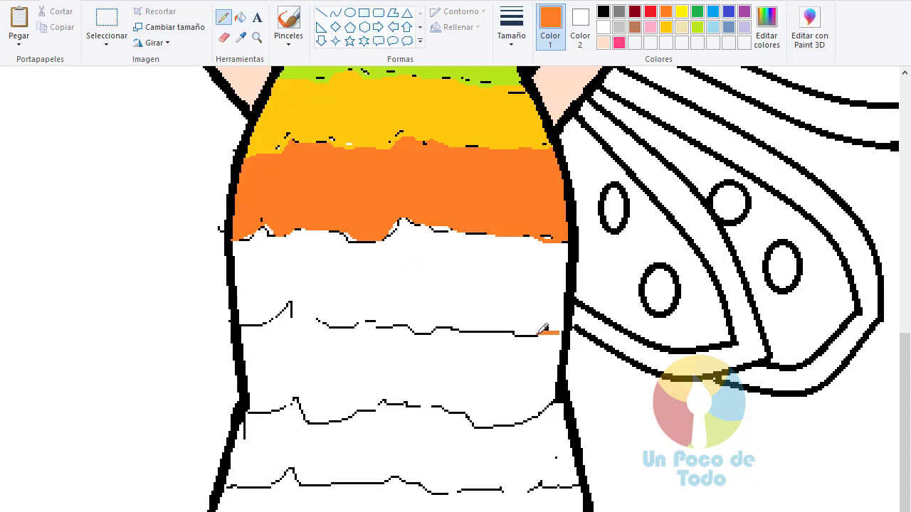
pyautogui.moveTo(542, 329); pyautogui.dragTo(268, 314)
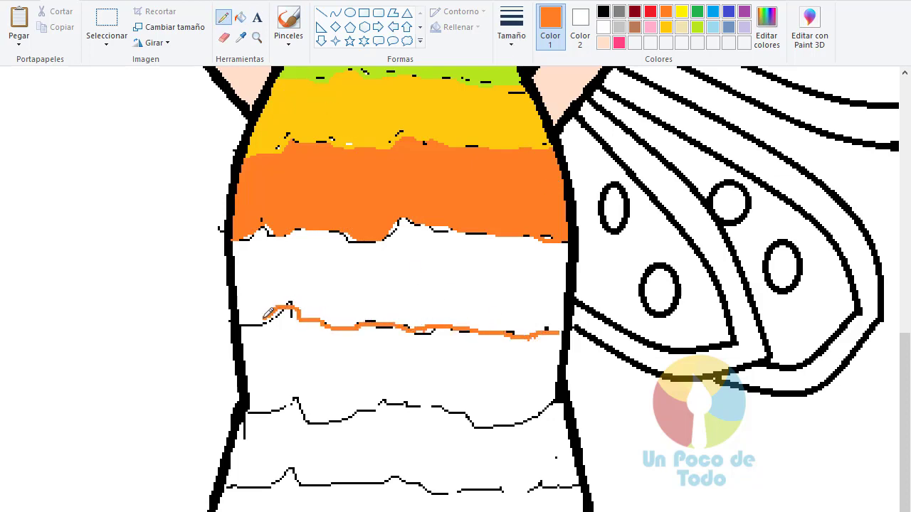
pyautogui.hotkey('ctrl', 'z')
# Trace the sixth ruffle line in indigo, fill the dress band above it with indigo and cover its leftover white gaps
pyautogui.click(727, 12)
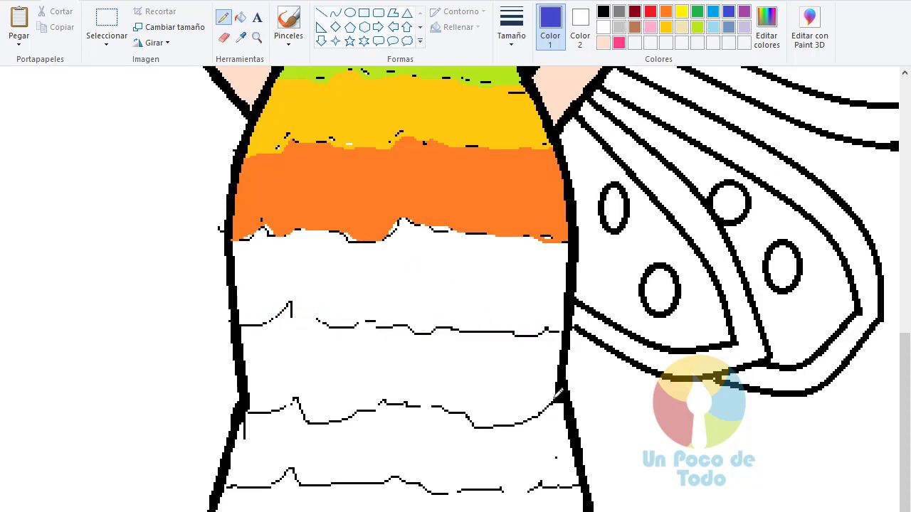
pyautogui.moveTo(561, 328); pyautogui.dragTo(245, 324)
pyautogui.click(240, 17)
pyautogui.click(382, 279)
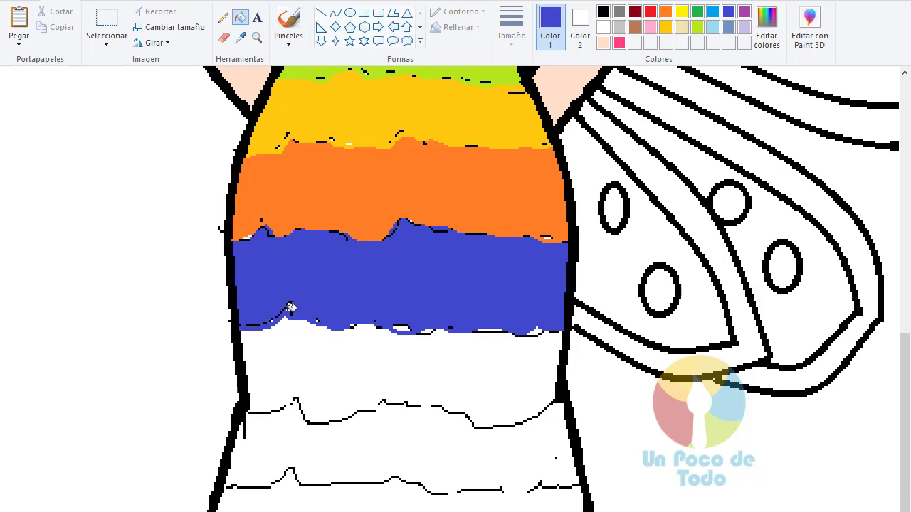
pyautogui.click(224, 17)
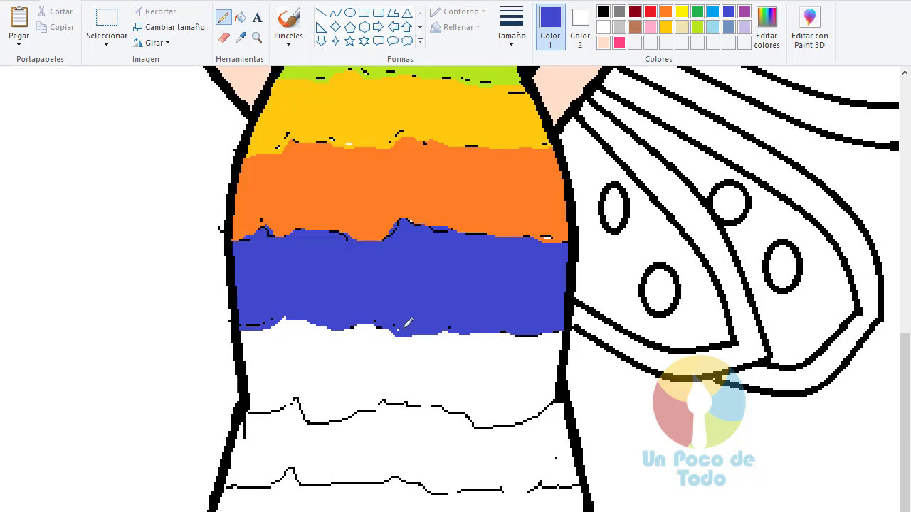
# Trace the seventh ruffle line in lavender and fill the dress band above it with lavender
pyautogui.click(744, 26)
pyautogui.scroll(-2, 545, 257)
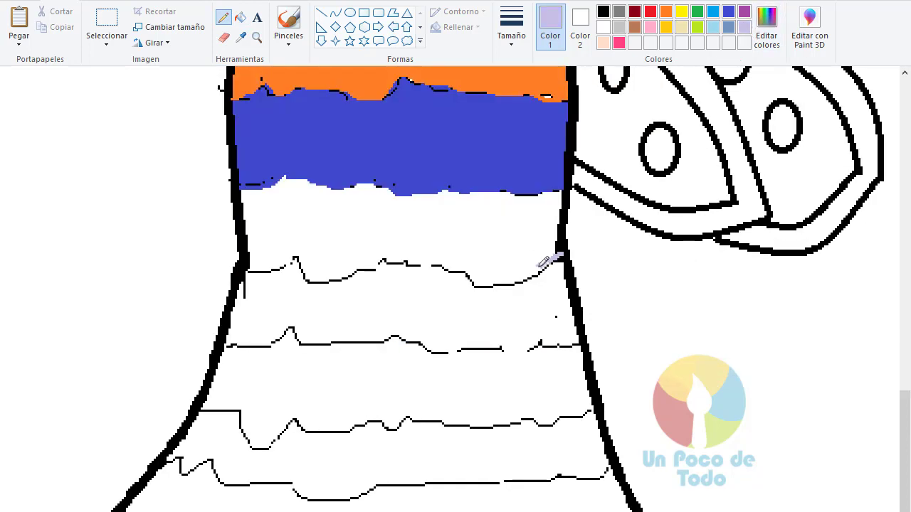
pyautogui.moveTo(539, 267)
pyautogui.mouseDown()
pyautogui.moveTo(502, 286)
pyautogui.moveTo(435, 268)
pyautogui.moveTo(306, 278)
pyautogui.moveTo(240, 270)
pyautogui.mouseUp()
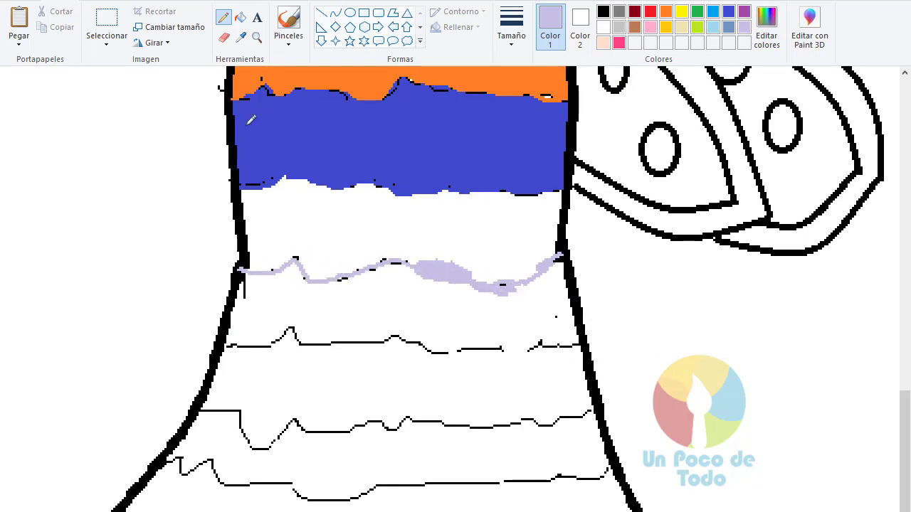
pyautogui.click(240, 17)
pyautogui.click(280, 193)
pyautogui.click(223, 37)
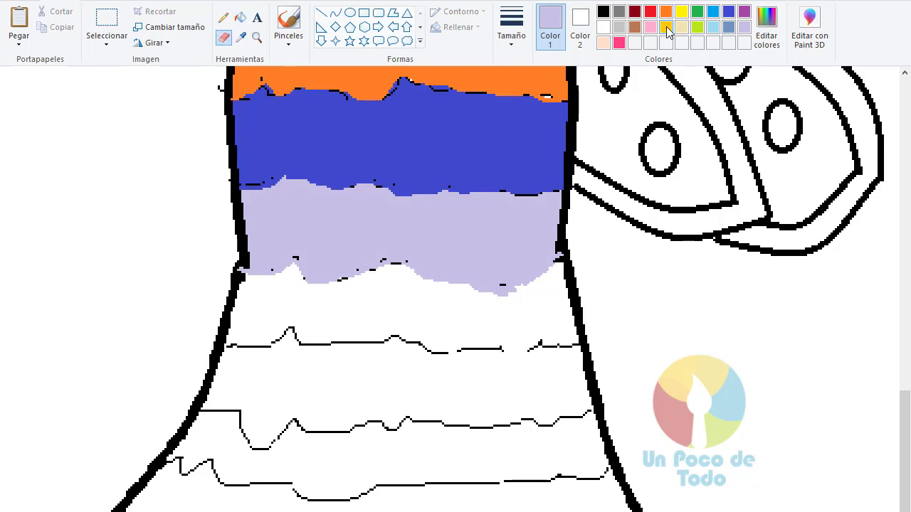
# Trace the eighth ruffle line in red and fill the dress band above it, including its small enclosed gaps, with red
pyautogui.click(649, 12)
pyautogui.click(223, 17)
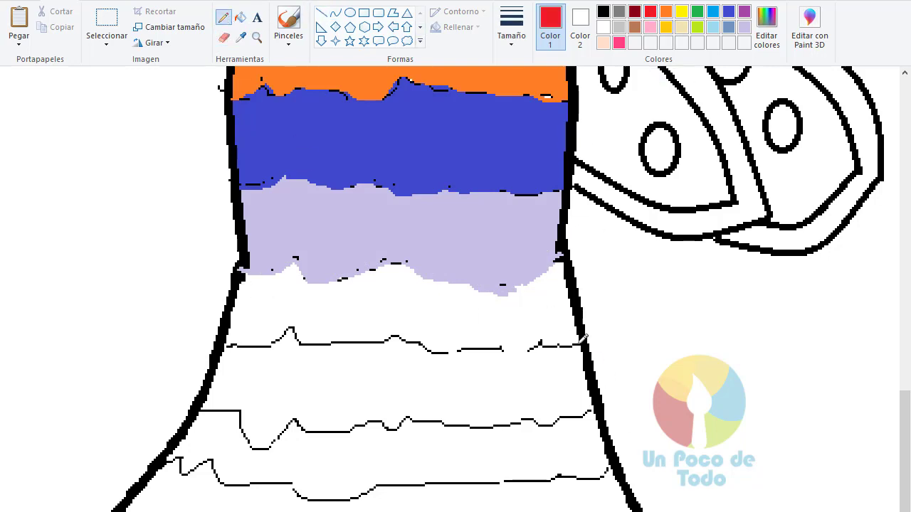
pyautogui.moveTo(580, 343); pyautogui.dragTo(226, 344)
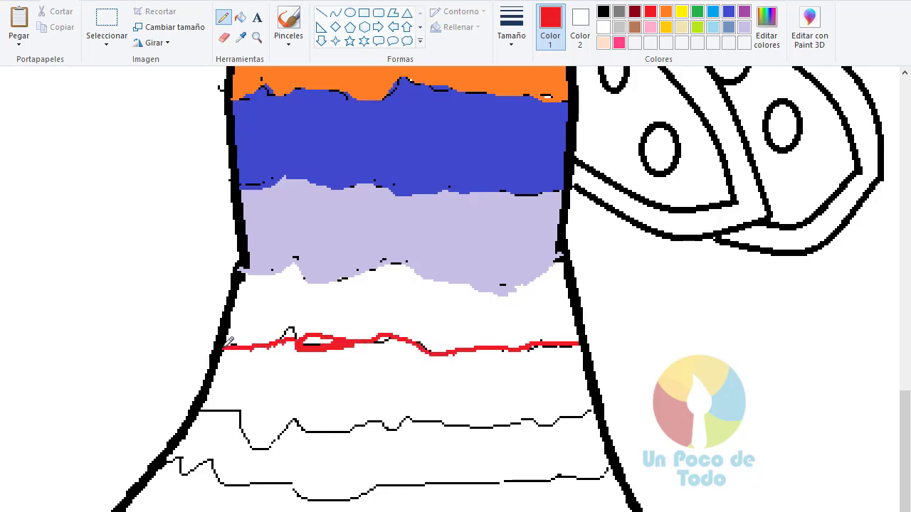
pyautogui.click(240, 17)
pyautogui.click(399, 306)
pyautogui.click(341, 342)
pyautogui.hotkey('ctrl', 'z')
pyautogui.click(317, 340)
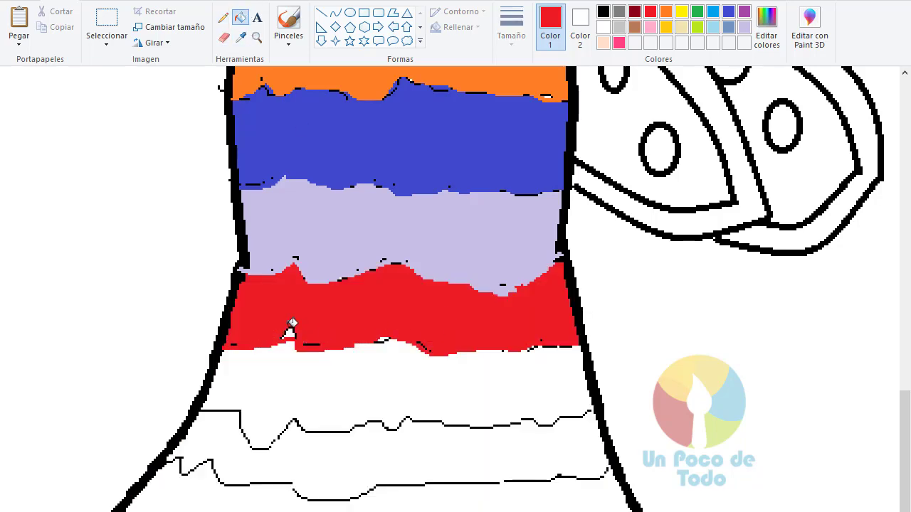
pyautogui.click(223, 18)
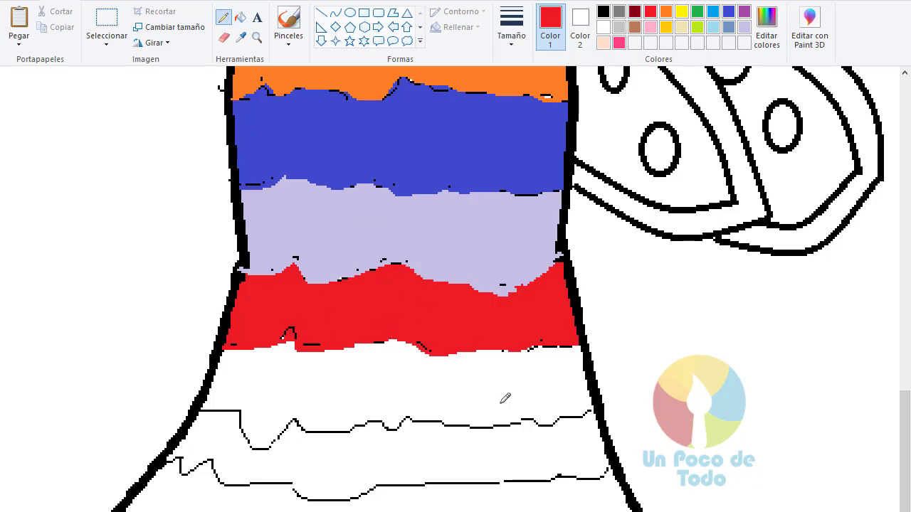
# Trace the ninth ruffle line in green, fill the dress band above it with green and paint over the gaps along its lower edge
pyautogui.click(634, 28)
pyautogui.click(697, 11)
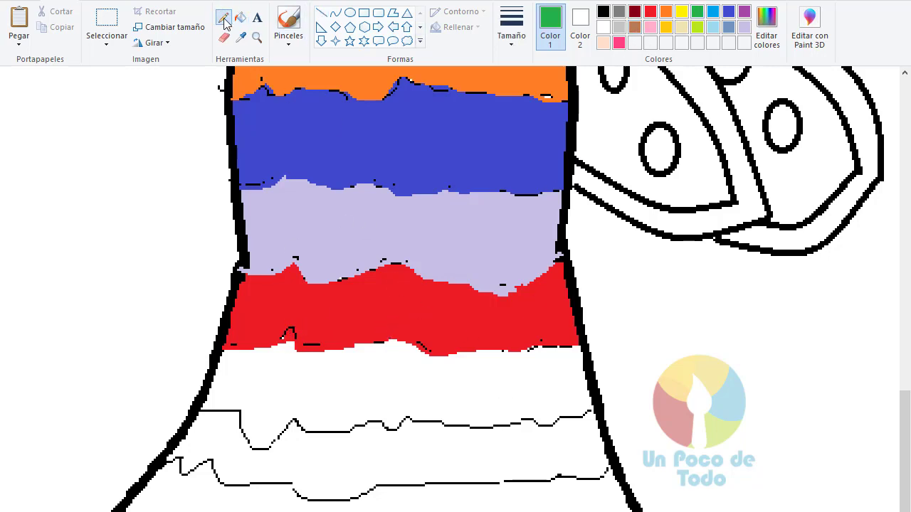
pyautogui.moveTo(593, 409); pyautogui.dragTo(520, 418)
pyautogui.moveTo(412, 416)
pyautogui.mouseDown()
pyautogui.moveTo(349, 428)
pyautogui.moveTo(281, 424)
pyautogui.moveTo(243, 437)
pyautogui.moveTo(197, 410)
pyautogui.mouseUp()
pyautogui.click(240, 17)
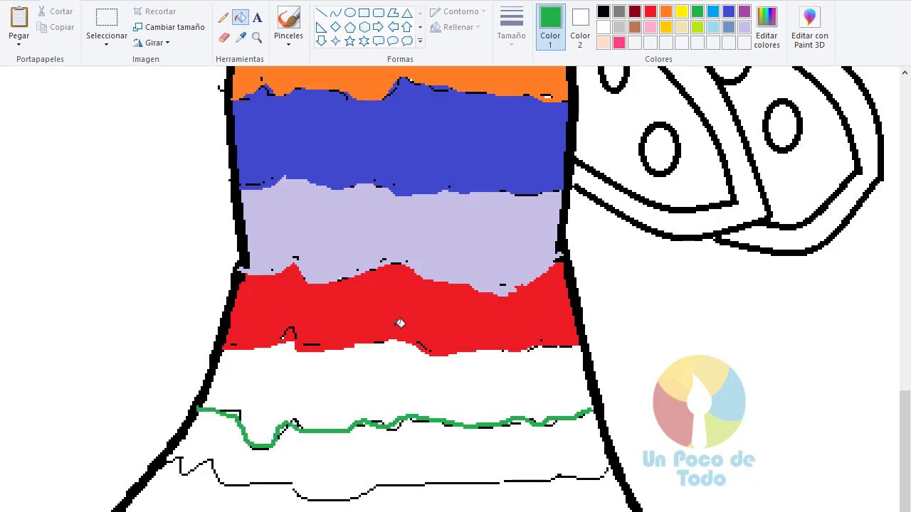
pyautogui.click(410, 381)
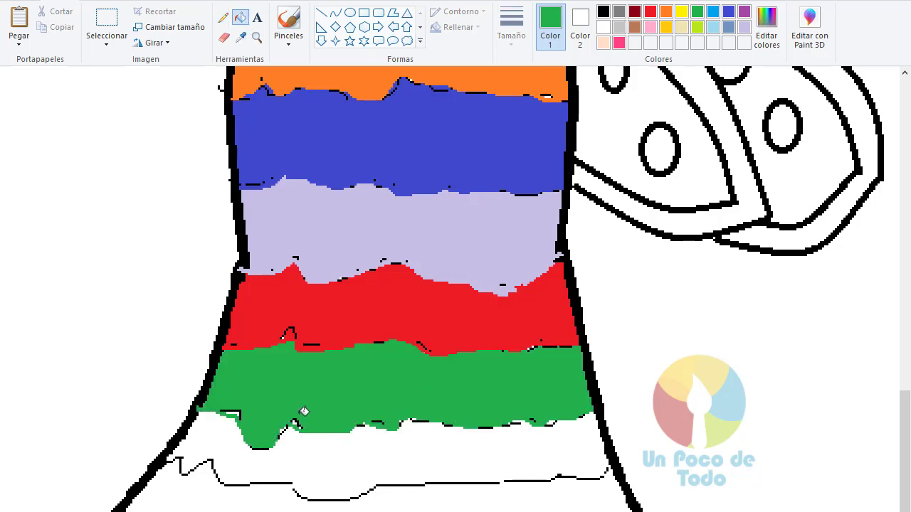
pyautogui.click(223, 17)
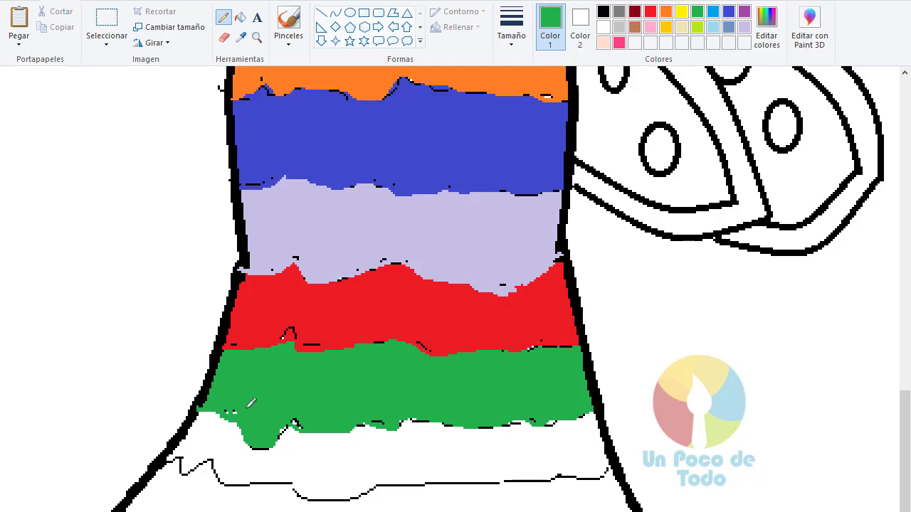
pyautogui.moveTo(291, 421)
pyautogui.mouseDown()
pyautogui.moveTo(553, 418)
pyautogui.moveTo(583, 409)
pyautogui.mouseUp()
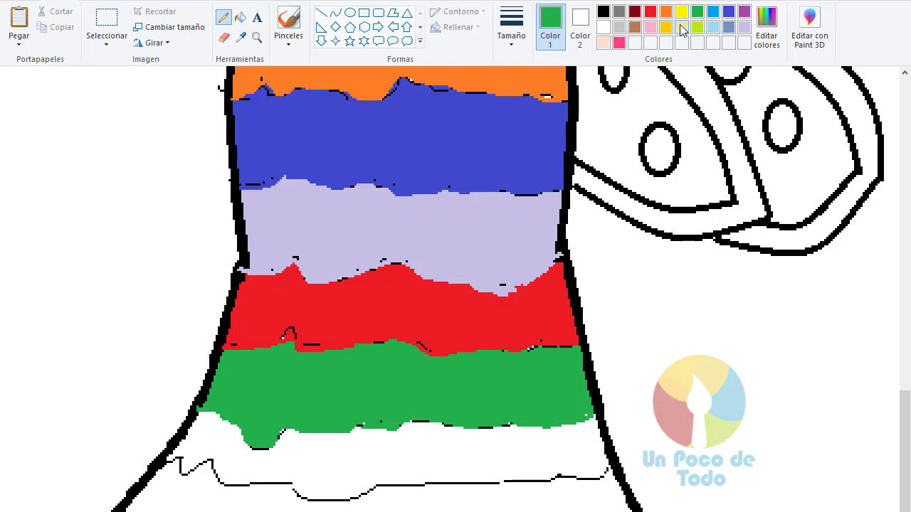
# Trace the tenth ruffle line in light blue, fill the band above it with light blue and touch up its lower edge
pyautogui.click(712, 26)
pyautogui.moveTo(613, 470)
pyautogui.mouseDown()
pyautogui.moveTo(325, 500)
pyautogui.moveTo(275, 480)
pyautogui.moveTo(224, 485)
pyautogui.moveTo(192, 466)
pyautogui.mouseUp()
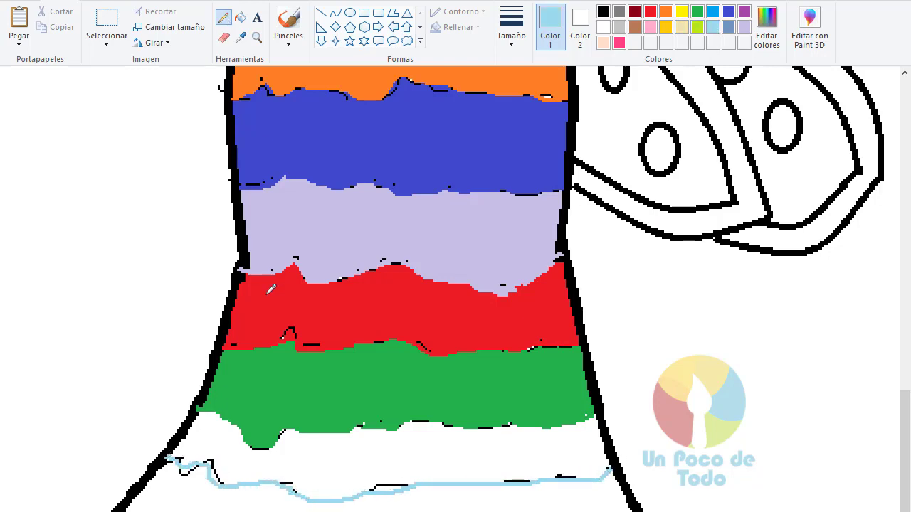
pyautogui.click(240, 17)
pyautogui.click(386, 437)
pyautogui.click(223, 17)
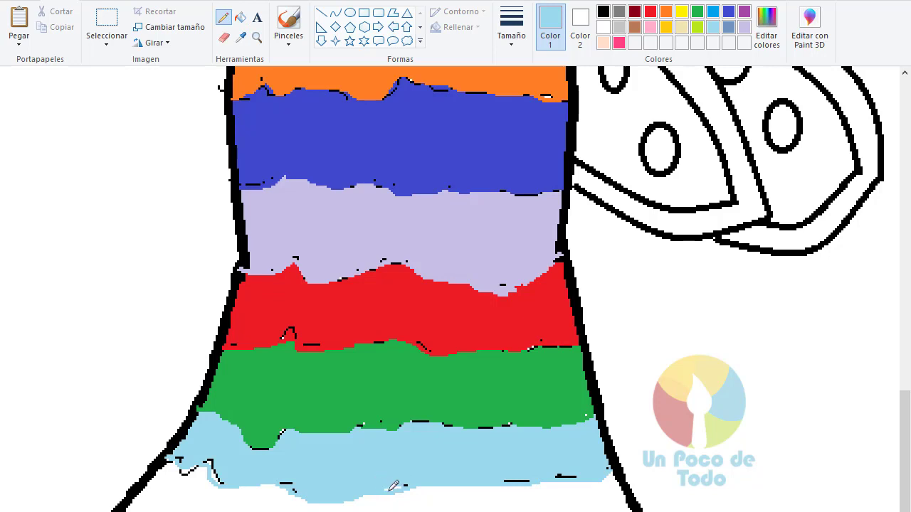
pyautogui.moveTo(297, 483)
pyautogui.mouseDown()
pyautogui.moveTo(233, 481)
pyautogui.moveTo(211, 458)
pyautogui.moveTo(222, 481)
pyautogui.moveTo(212, 462)
pyautogui.mouseUp()
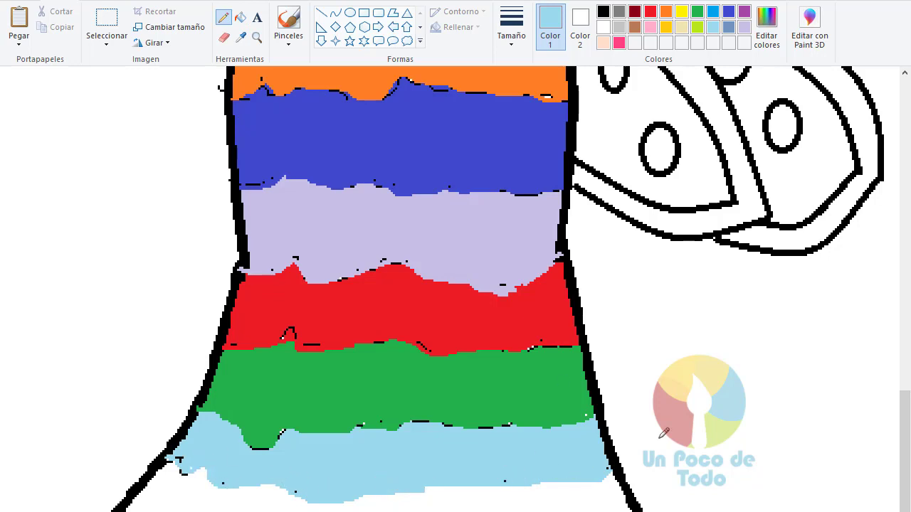
# Fill the bottom hem band of the dress and the inside of the mouth with bright pink
pyautogui.scroll(-2, 456, 289)
pyautogui.click(619, 43)
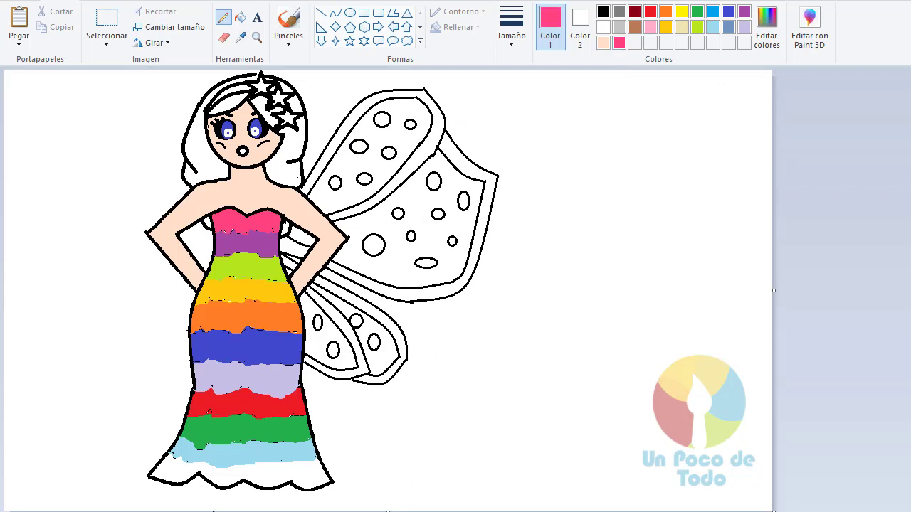
pyautogui.click(241, 17)
pyautogui.click(230, 472)
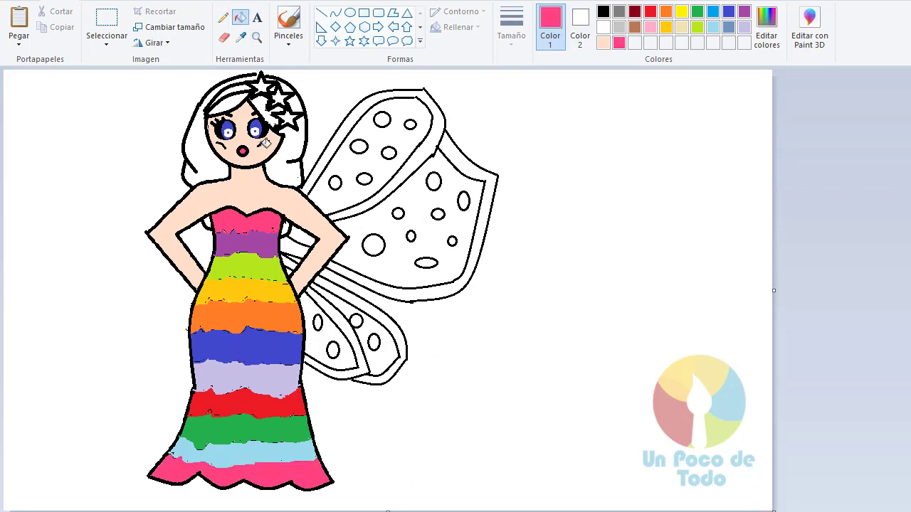
# Recolour the two curved cheek lines on the face in orange
pyautogui.click(257, 38)
pyautogui.click(293, 128)
pyautogui.click(293, 128)
pyautogui.click(666, 11)
pyautogui.click(240, 17)
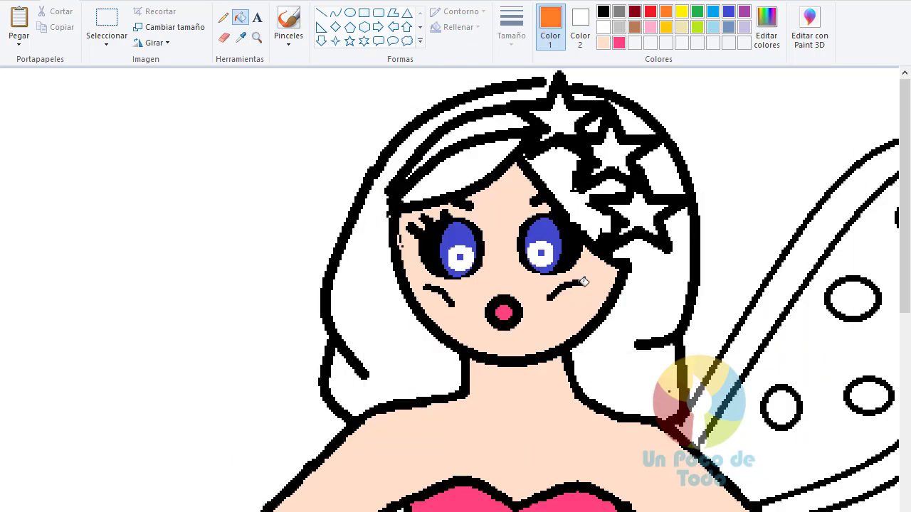
pyautogui.click(574, 283)
pyautogui.click(449, 295)
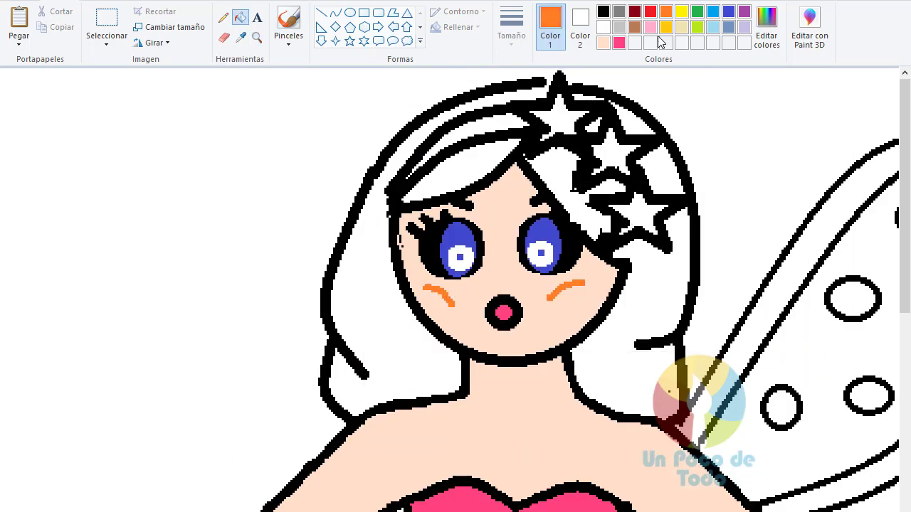
pyautogui.hotkey('ctrl', 'pagedown')
pyautogui.hotkey('ctrl', 'pagedown')
pyautogui.click(666, 27)
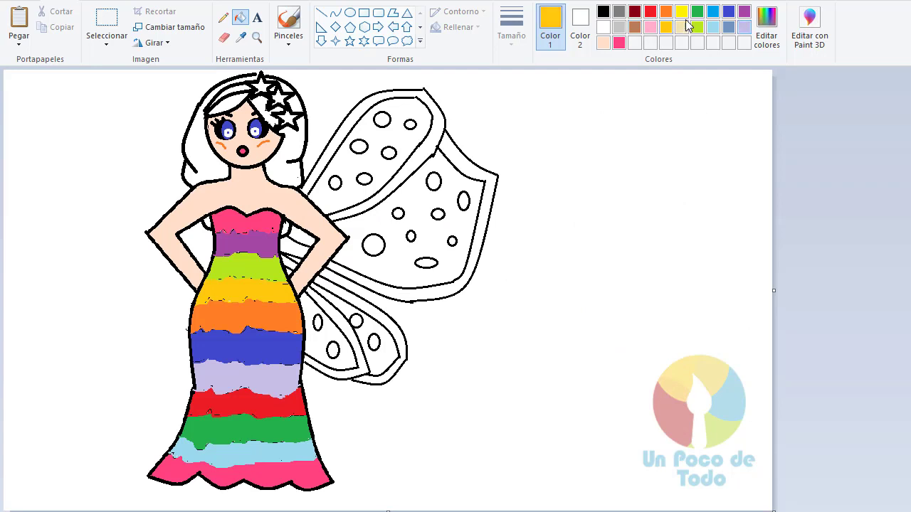
pyautogui.click(649, 12)
pyautogui.click(634, 12)
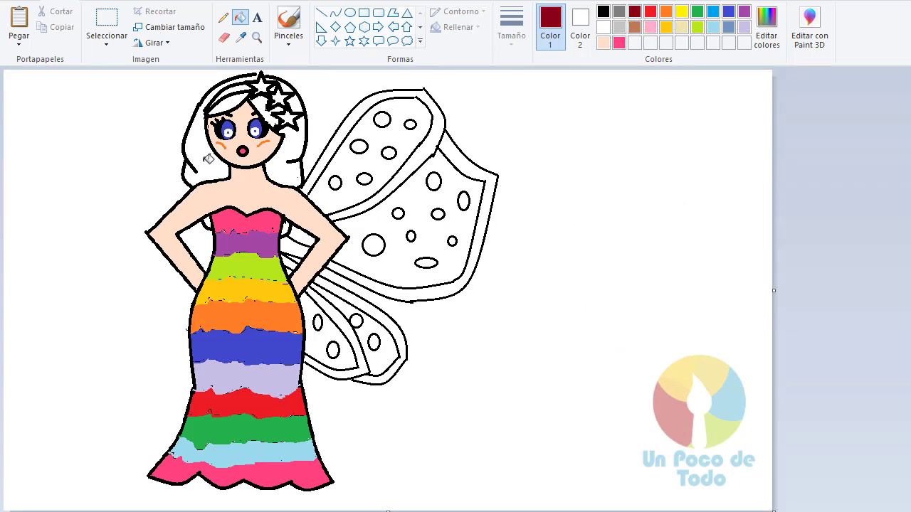
pyautogui.click(206, 158)
pyautogui.hotkey('ctrl', 'z')
# Close the gap in the hair outline beside the top star in black and fill all the hair sections with red
pyautogui.click(224, 17)
pyautogui.click(603, 12)
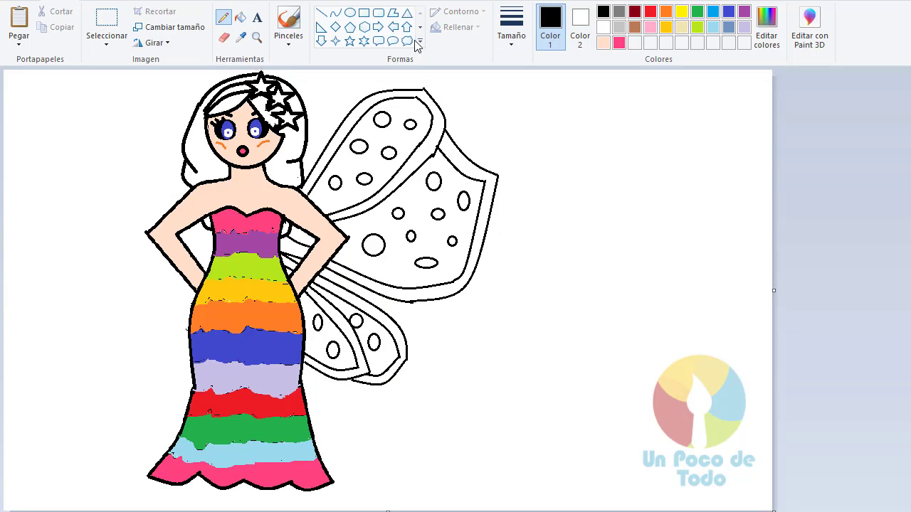
pyautogui.click(650, 11)
pyautogui.click(239, 17)
pyautogui.click(292, 160)
pyautogui.click(210, 170)
pyautogui.click(242, 98)
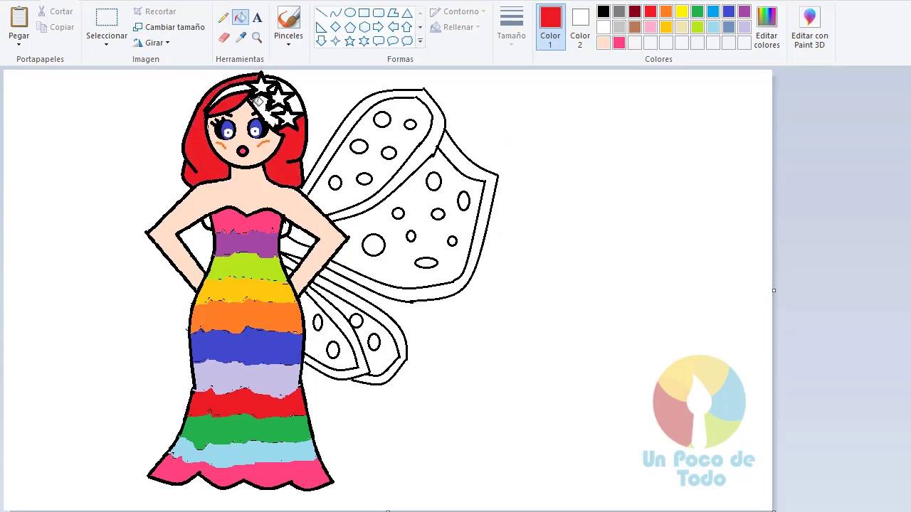
pyautogui.click(262, 106)
pyautogui.click(290, 88)
pyautogui.click(207, 224)
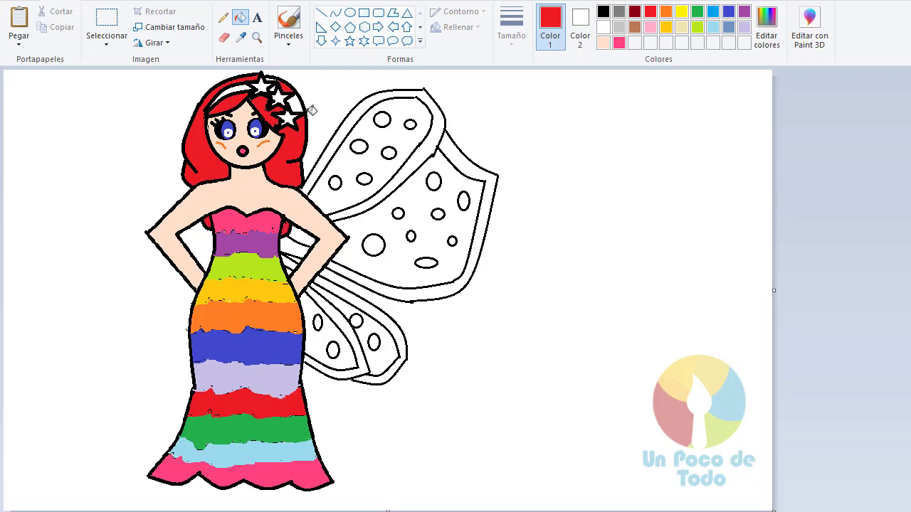
# Fill the three hair stars with gold and the headband with black
pyautogui.click(665, 27)
pyautogui.click(262, 85)
pyautogui.click(280, 96)
pyautogui.click(288, 117)
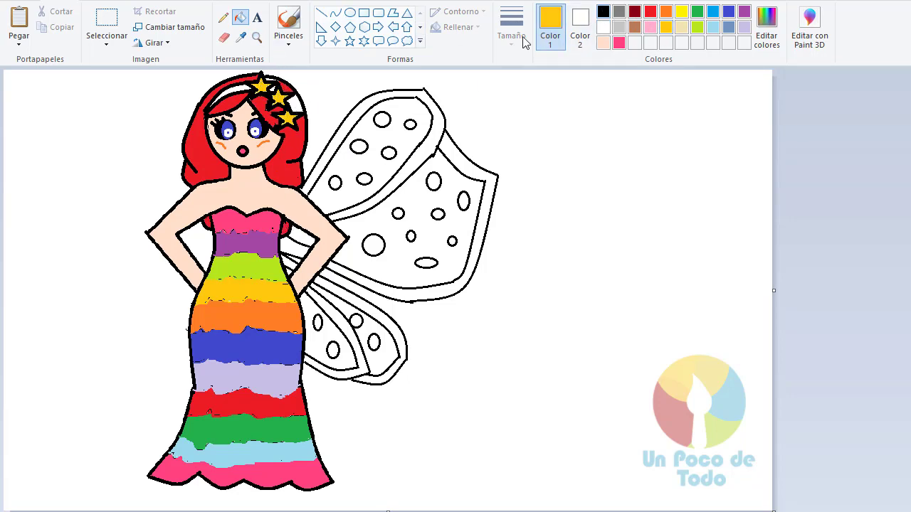
pyautogui.click(603, 11)
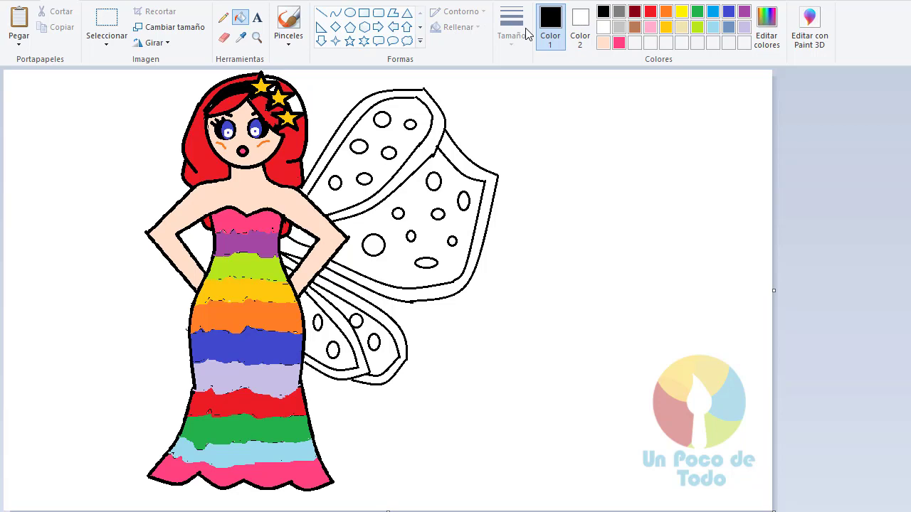
# Fill the white gap in the hair between the stars with red and touch up stray pixels around the stars with the Pencil
pyautogui.click(649, 12)
pyautogui.scroll(2, 277, 76)
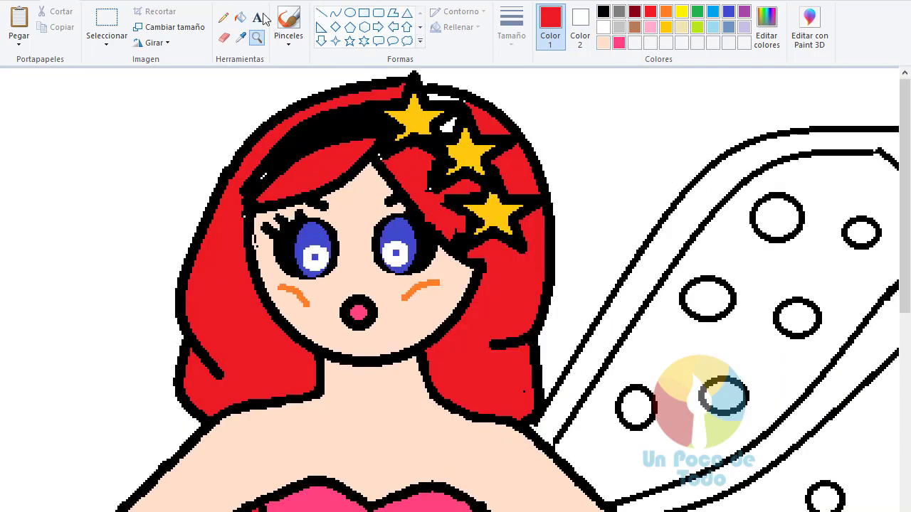
pyautogui.click(448, 126)
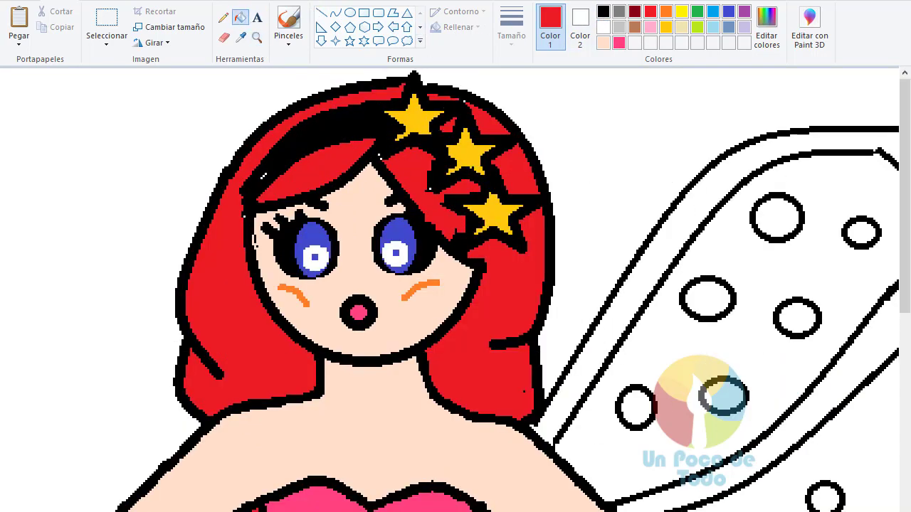
pyautogui.click(223, 17)
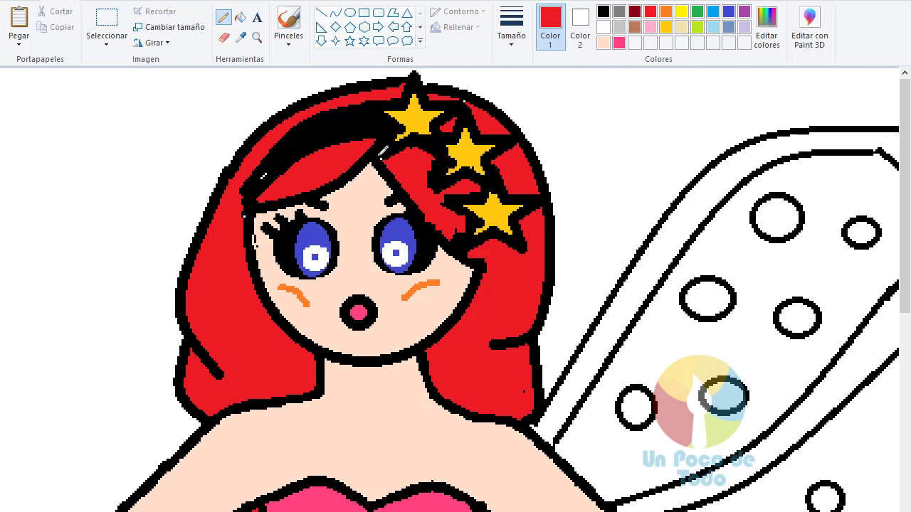
pyautogui.click(602, 12)
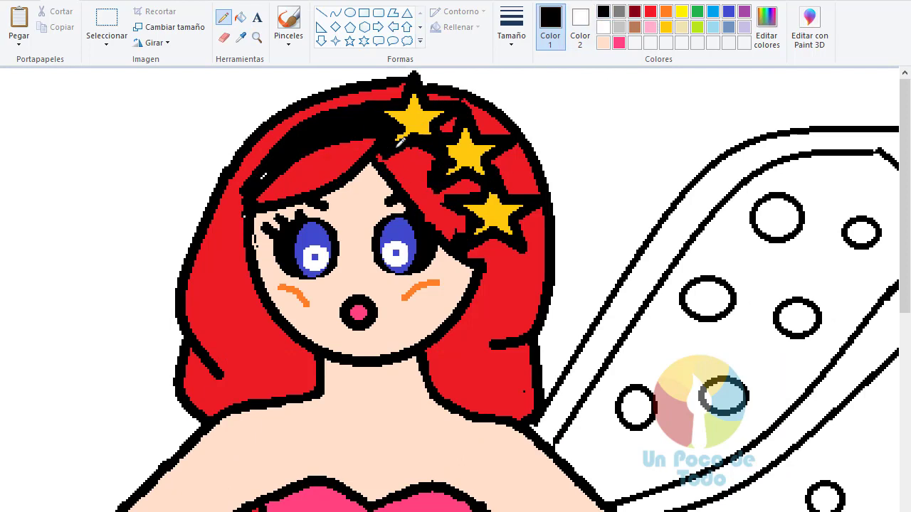
pyautogui.click(666, 27)
pyautogui.scroll(-3, 428, 156)
# Fill the border bands of the upper and lower wing sections with purple
pyautogui.click(744, 12)
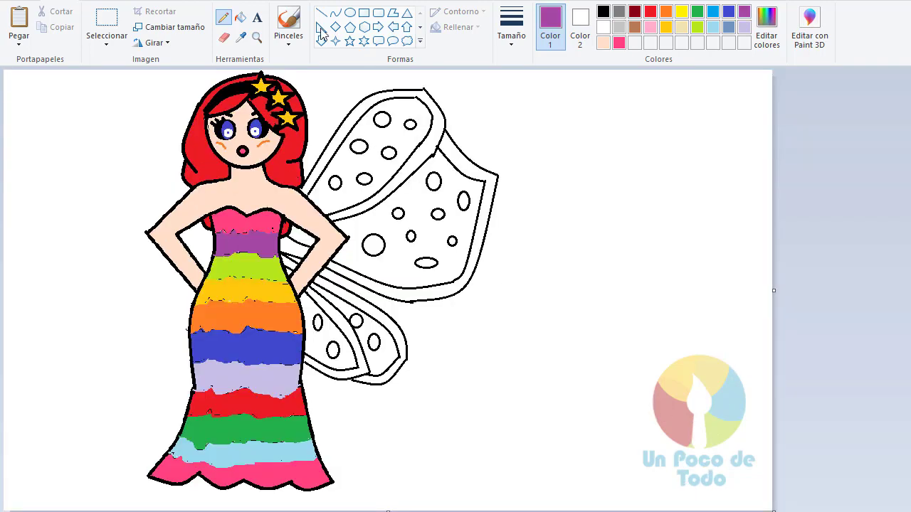
pyautogui.click(240, 17)
pyautogui.click(376, 102)
pyautogui.click(472, 170)
pyautogui.click(391, 308)
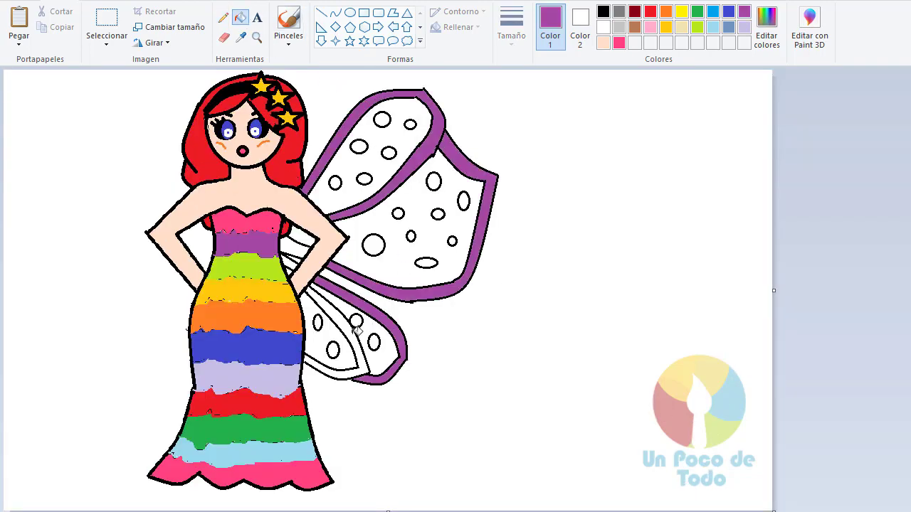
pyautogui.click(355, 331)
# Fill the two upper wing panels around the spots with light lavender
pyautogui.click(744, 27)
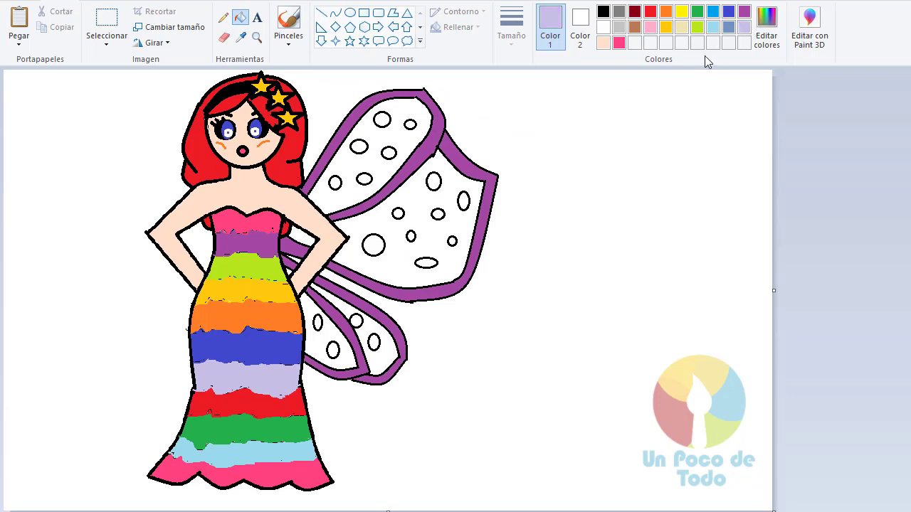
pyautogui.click(382, 163)
pyautogui.click(398, 233)
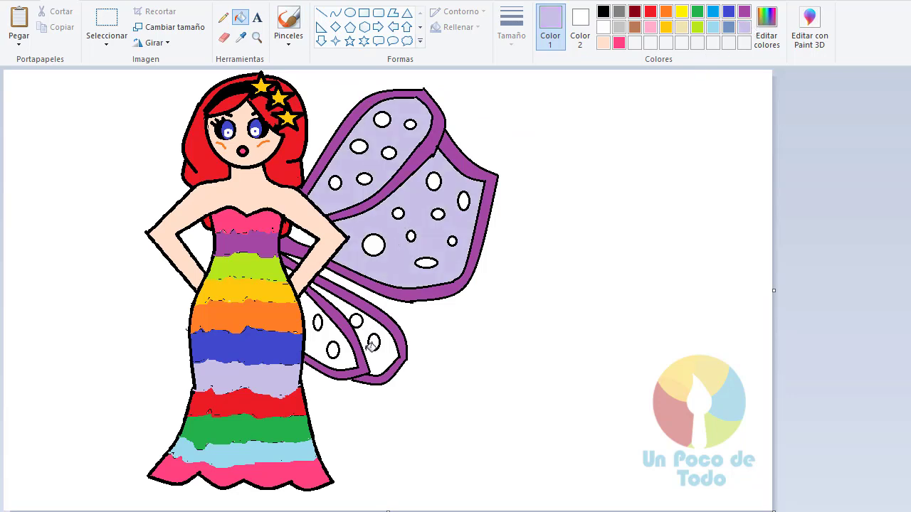
# Mix a darker lavender for the top wing panel and the outer lower panel, and fill the inner lower panel with light lavender
pyautogui.click(768, 31)
pyautogui.moveTo(605, 249); pyautogui.dragTo(606, 269)
pyautogui.click(341, 415)
pyautogui.click(377, 173)
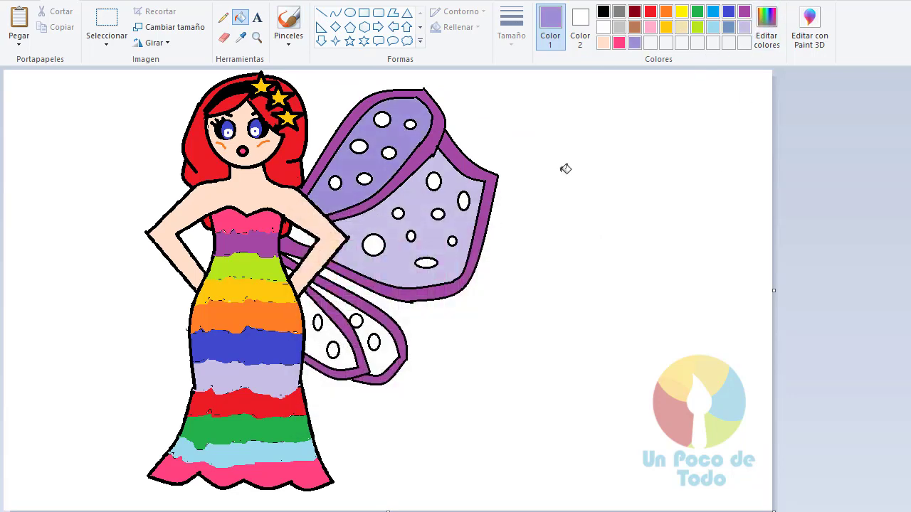
pyautogui.click(368, 330)
pyautogui.click(744, 27)
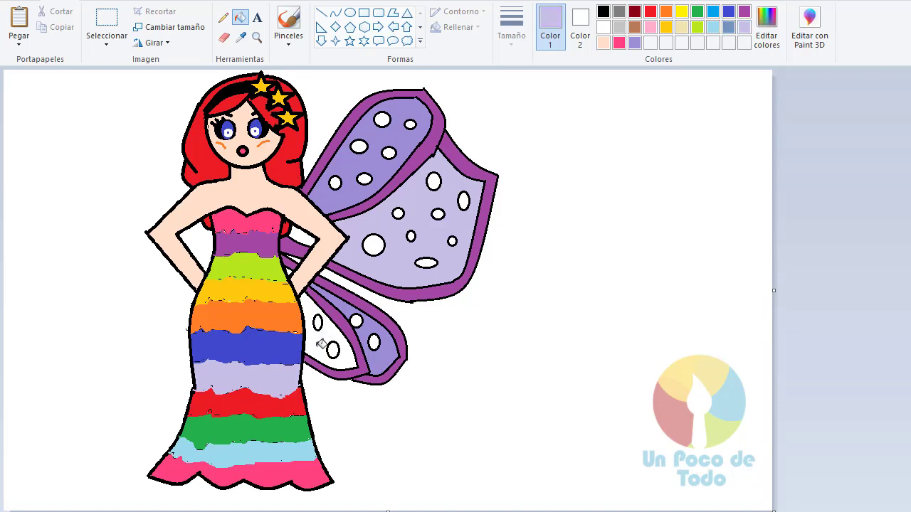
pyautogui.click(320, 342)
# Fill spots on the upper wing panels with turquoise, indigo and lime green
pyautogui.click(712, 11)
pyautogui.click(359, 146)
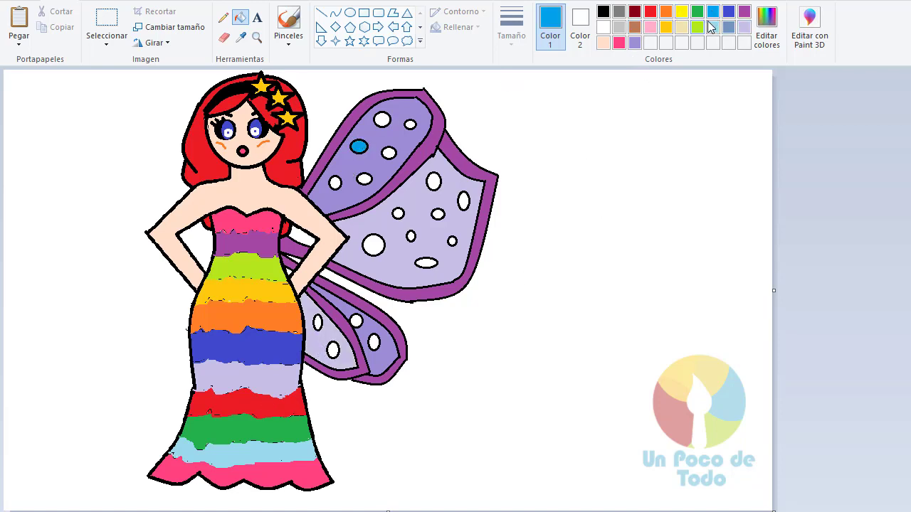
pyautogui.click(728, 12)
pyautogui.click(382, 119)
pyautogui.click(696, 27)
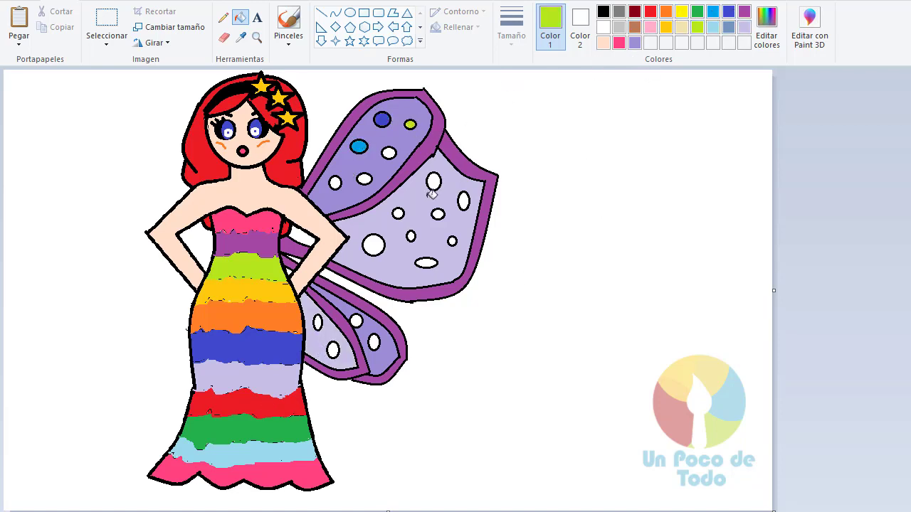
pyautogui.click(399, 212)
# Fill two spots on the large wing panel with bright pink and one spot on each of three panels with light pink
pyautogui.click(618, 42)
pyautogui.click(433, 182)
pyautogui.click(426, 263)
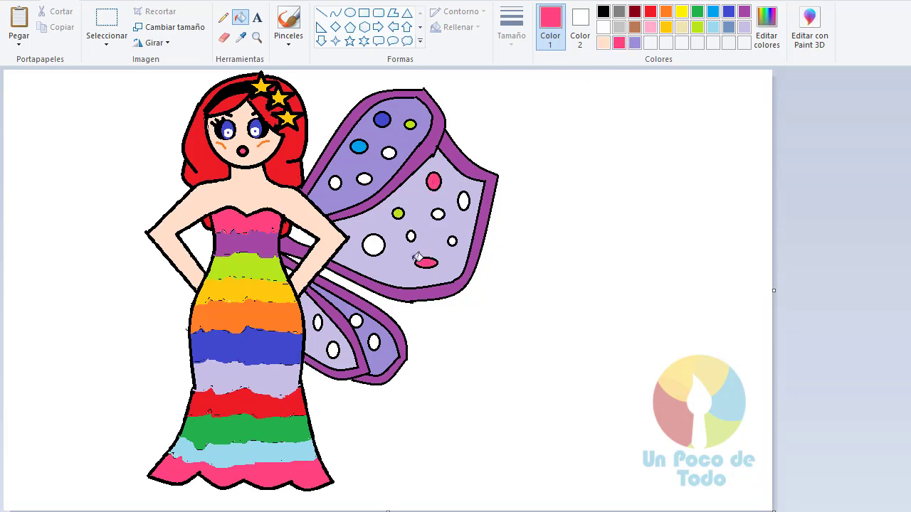
pyautogui.click(650, 27)
pyautogui.click(335, 182)
pyautogui.click(374, 245)
pyautogui.click(355, 321)
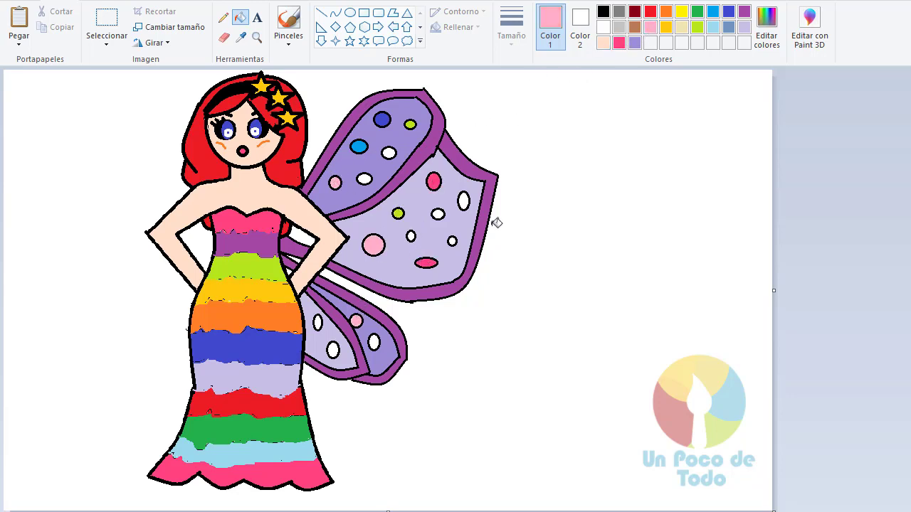
# Fill two of the upper wing spots with beige and two more with brown
pyautogui.click(681, 27)
pyautogui.click(463, 201)
pyautogui.click(389, 153)
pyautogui.click(634, 43)
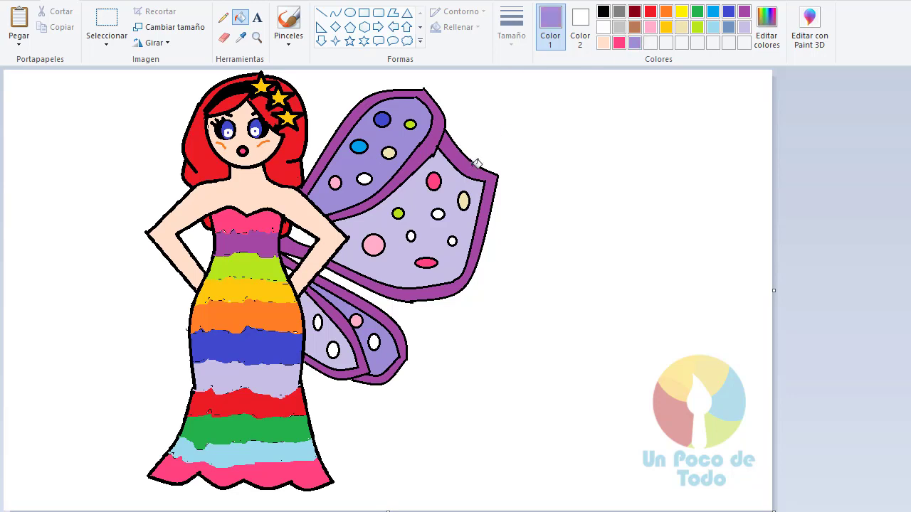
pyautogui.click(634, 28)
pyautogui.click(364, 178)
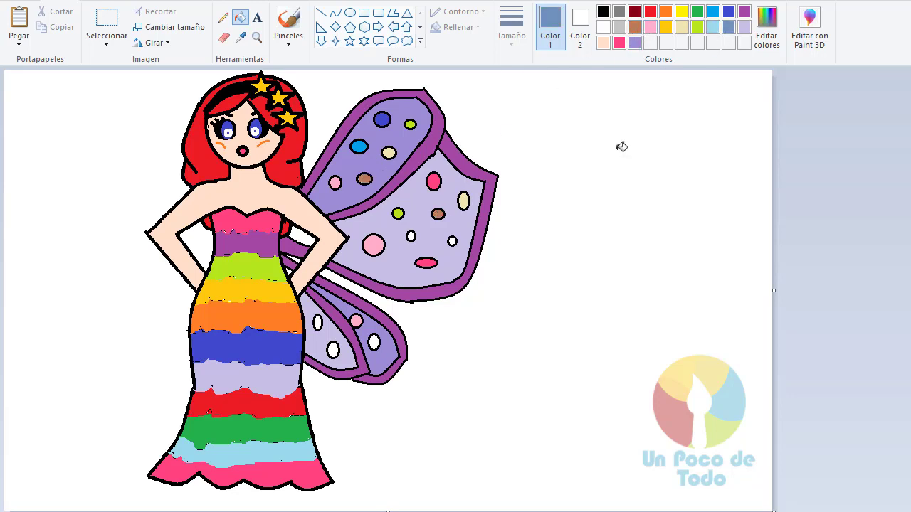
# Fill the last upper spots and the outer lower wing's spot with blue-gray, and the inner lower wing's two spots with purple
pyautogui.click(452, 240)
pyautogui.click(410, 236)
pyautogui.click(373, 342)
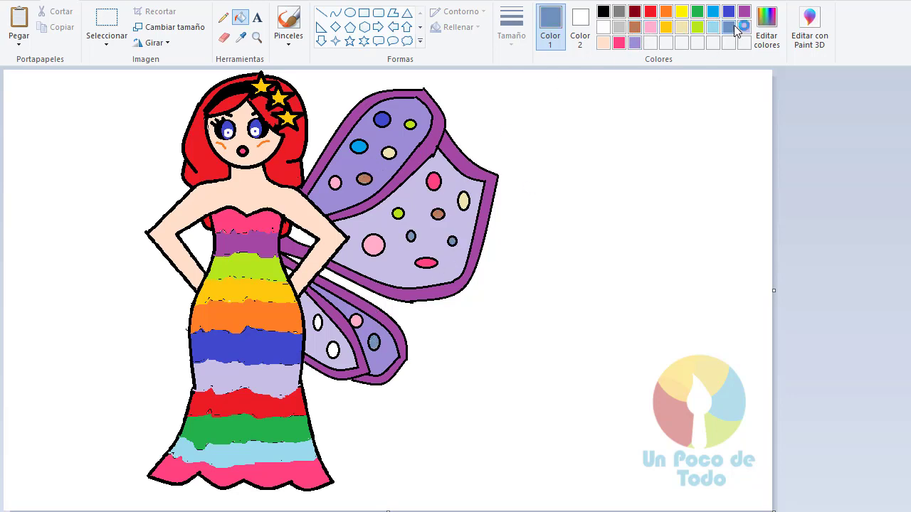
pyautogui.click(744, 12)
pyautogui.click(317, 323)
pyautogui.click(333, 349)
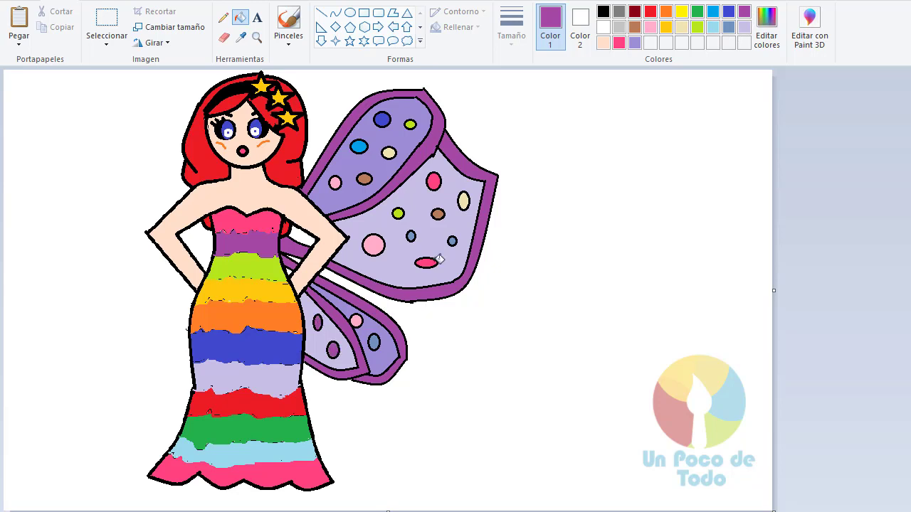
# Select the coloured wings with a free-form selection along the body and arm, and paste a copy of them
pyautogui.click(106, 44)
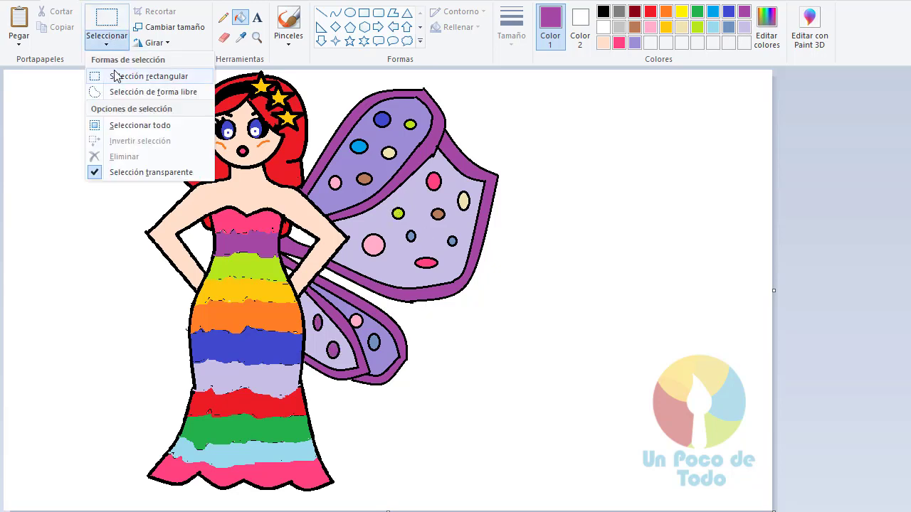
pyautogui.click(120, 91)
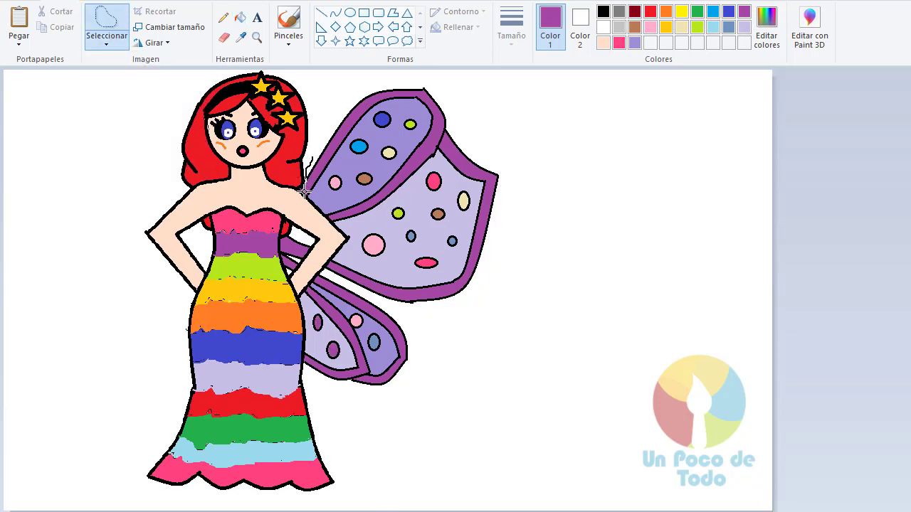
pyautogui.moveTo(305, 190)
pyautogui.mouseDown()
pyautogui.moveTo(350, 240)
pyautogui.moveTo(332, 261)
pyautogui.mouseUp()
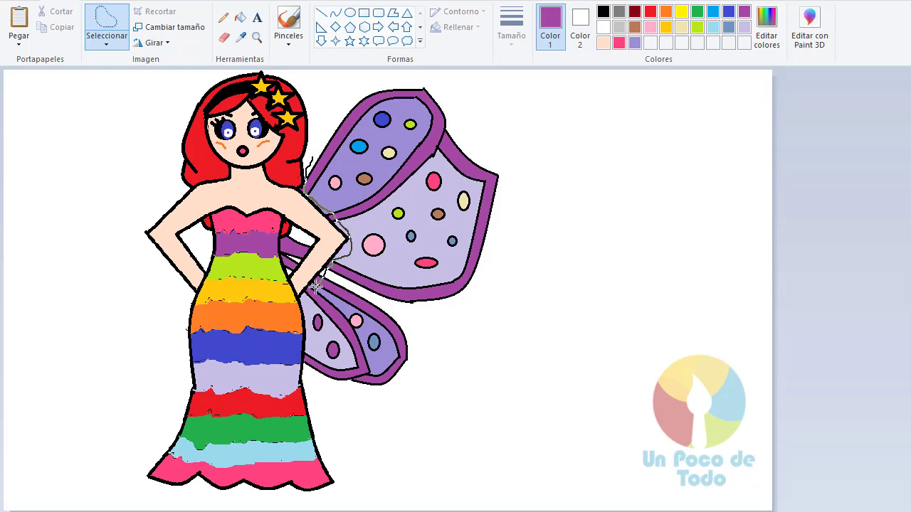
pyautogui.moveTo(307, 354)
pyautogui.mouseDown()
pyautogui.moveTo(542, 282)
pyautogui.moveTo(495, 101)
pyautogui.moveTo(402, 71)
pyautogui.moveTo(338, 112)
pyautogui.moveTo(310, 168)
pyautogui.mouseUp()
pyautogui.hotkey('ctrl', 'c')
pyautogui.hotkey('ctrl', 'v')
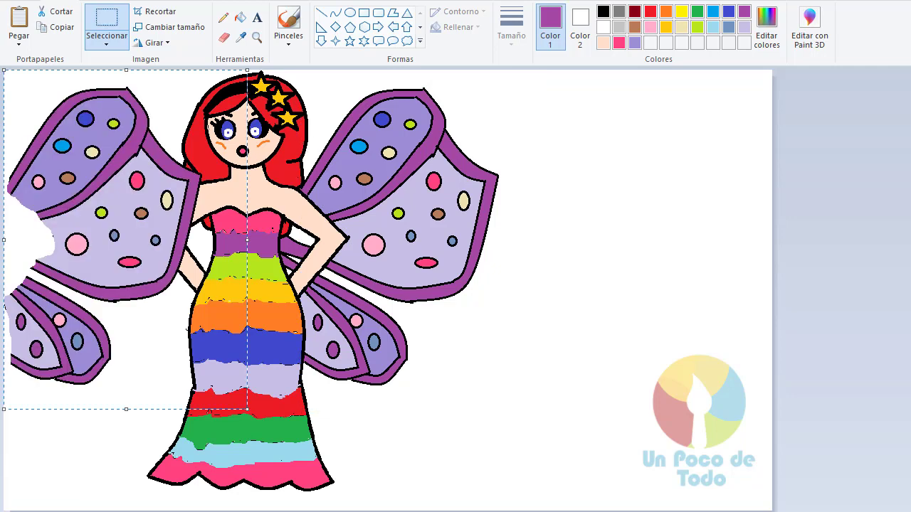
# Flip the copied wings horizontally and place them behind the left side of the body
pyautogui.click(154, 43)
pyautogui.click(179, 119)
pyautogui.moveTo(157, 213); pyautogui.dragTo(113, 216)
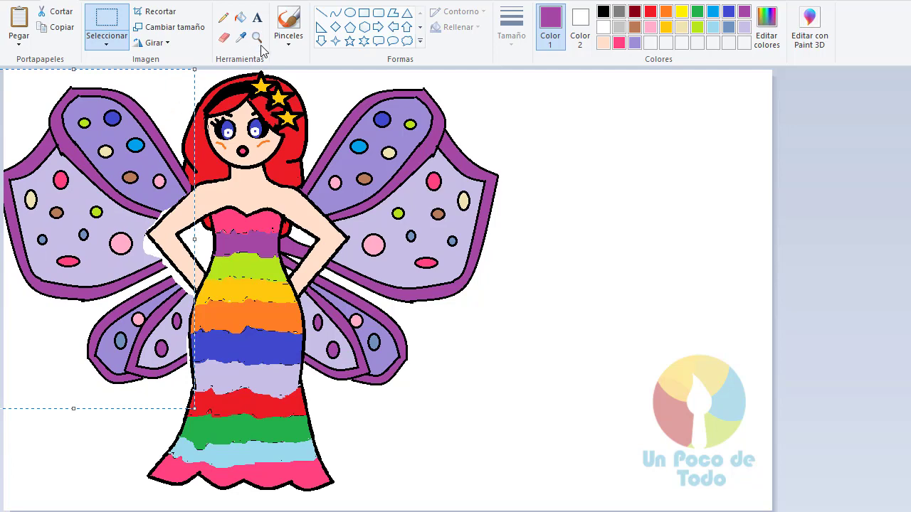
pyautogui.click(241, 17)
pyautogui.click(325, 217)
pyautogui.hotkey('ctrl', 'z')
# Extend the copied wings' outlines to the left arm with the Pencil in black, closing the gaps around the elbow
pyautogui.click(257, 36)
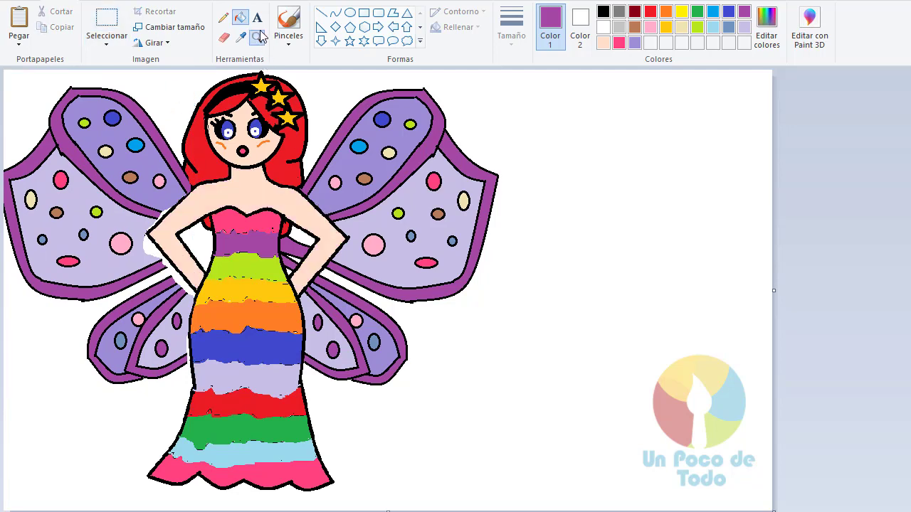
pyautogui.click(225, 183)
pyautogui.click(320, 12)
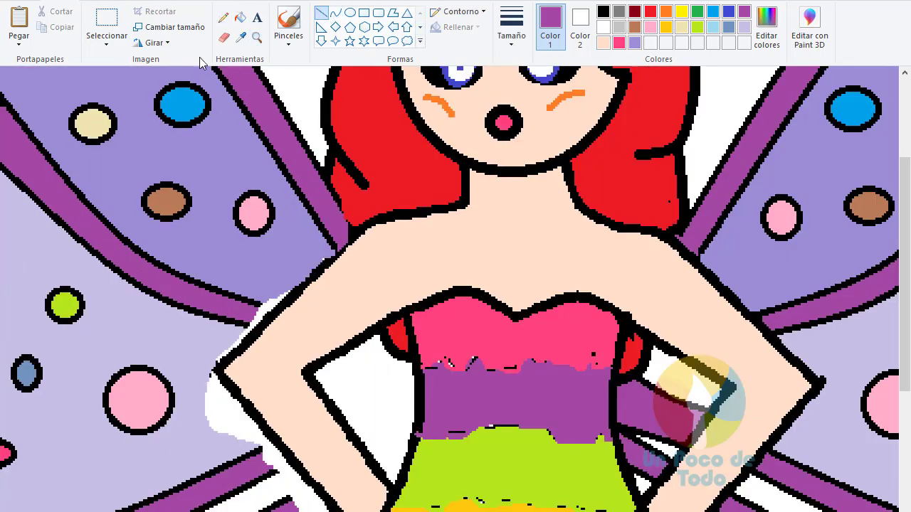
pyautogui.click(223, 17)
pyautogui.moveTo(259, 304); pyautogui.dragTo(272, 312)
pyautogui.click(602, 12)
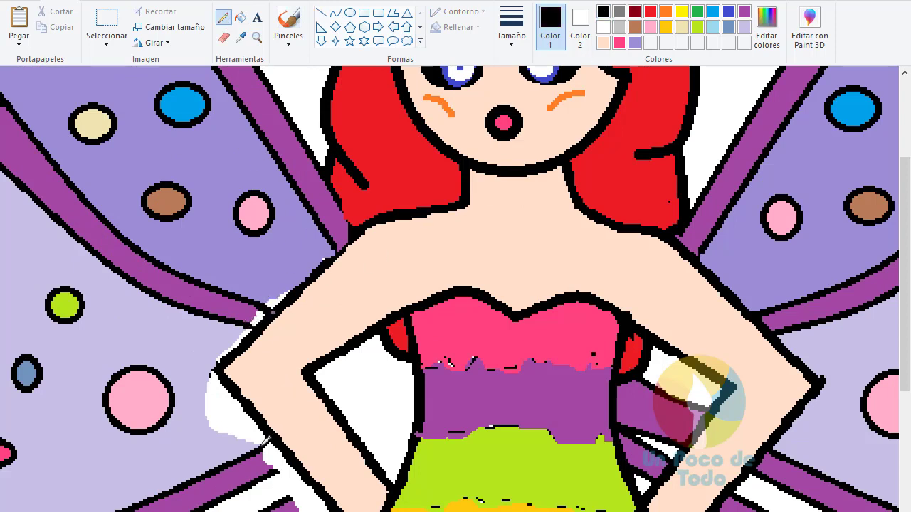
pyautogui.moveTo(288, 461); pyautogui.dragTo(275, 468)
# Draw straight black lines in the opening between the left arm and the waist to continue the wing outlines
pyautogui.click(321, 13)
pyautogui.moveTo(341, 347)
pyautogui.mouseDown()
pyautogui.moveTo(413, 367)
pyautogui.moveTo(313, 368)
pyautogui.moveTo(328, 397)
pyautogui.mouseUp()
pyautogui.click(342, 329)
pyautogui.moveTo(391, 384)
pyautogui.mouseDown()
pyautogui.moveTo(347, 412)
pyautogui.moveTo(350, 430)
pyautogui.mouseUp()
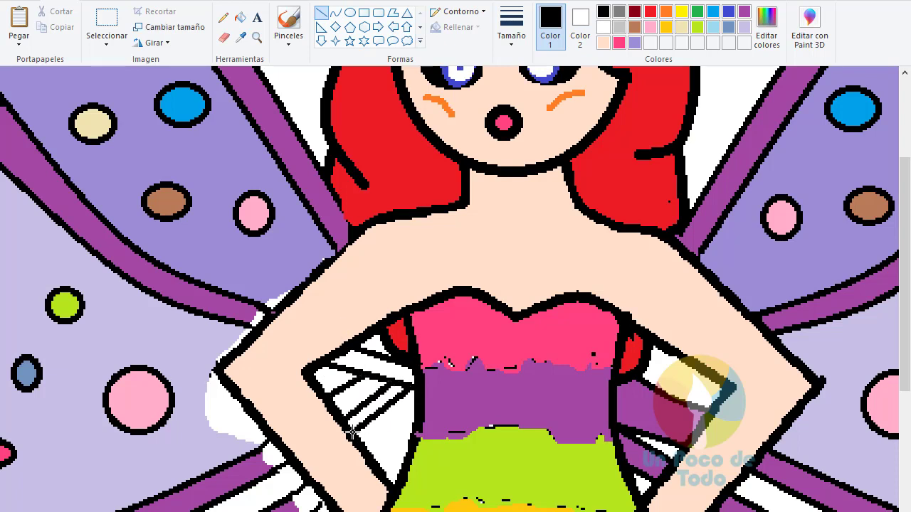
pyautogui.moveTo(413, 412); pyautogui.dragTo(367, 447)
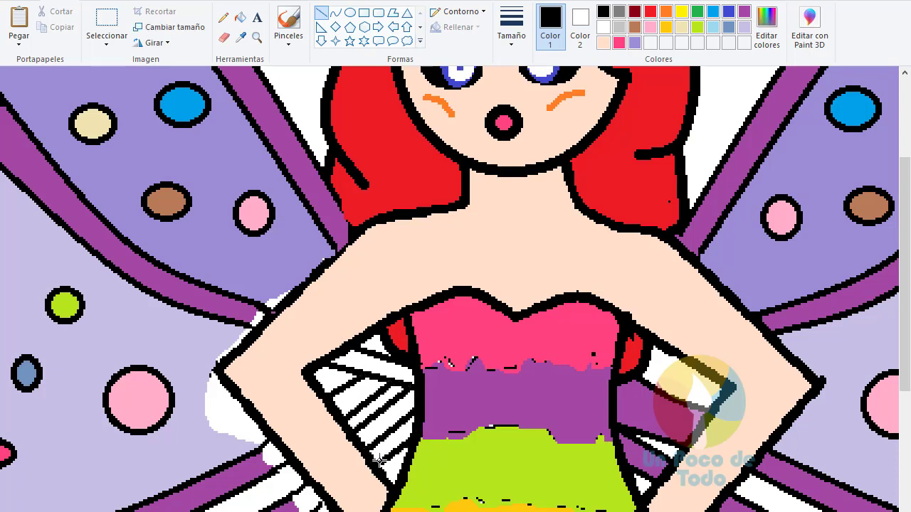
# Fill the white patch outside the left elbow with light lavender
pyautogui.click(744, 26)
pyautogui.click(241, 17)
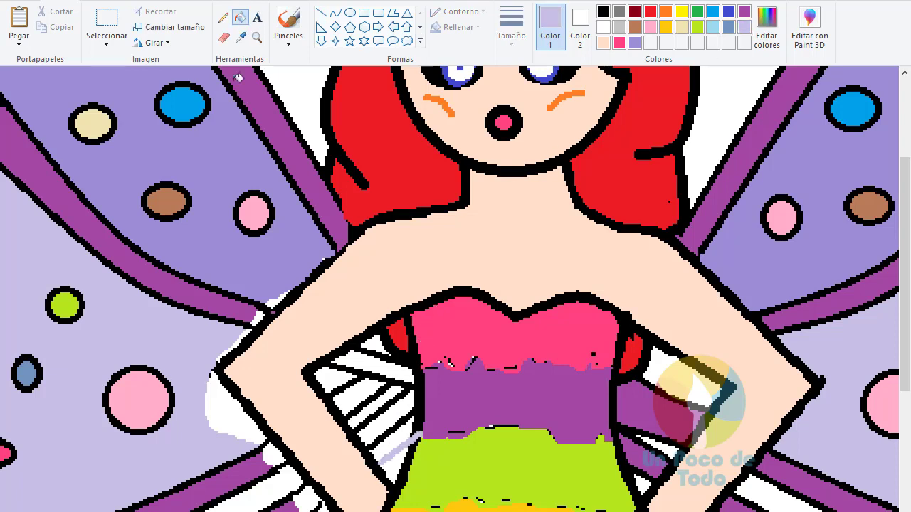
pyautogui.click(240, 398)
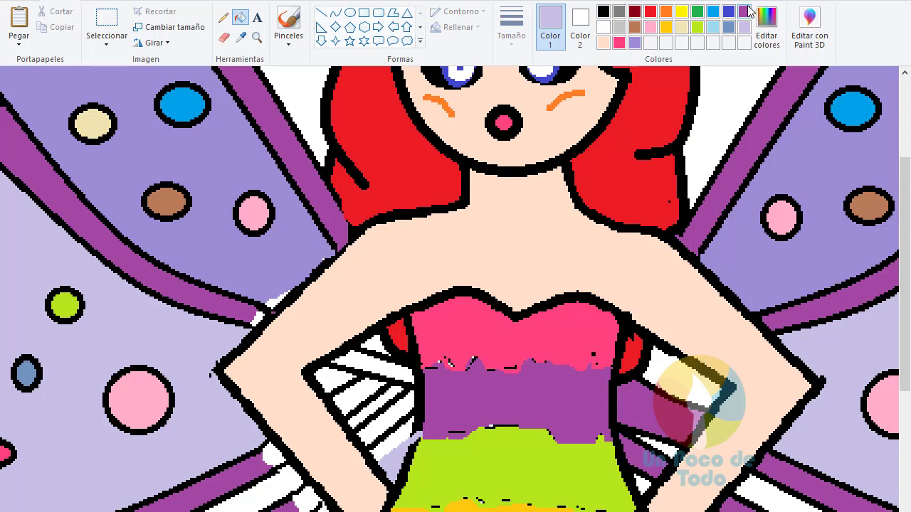
# Fill the wing border strips beside the left arm and between that arm and the waist with purple
pyautogui.click(744, 11)
pyautogui.click(258, 319)
pyautogui.click(364, 361)
pyautogui.click(359, 392)
pyautogui.click(269, 454)
pyautogui.click(304, 496)
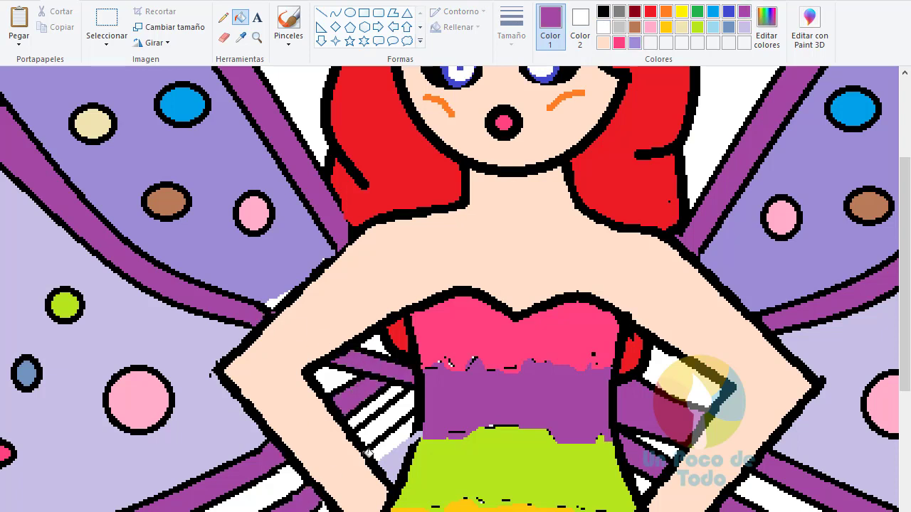
pyautogui.click(382, 425)
pyautogui.click(400, 439)
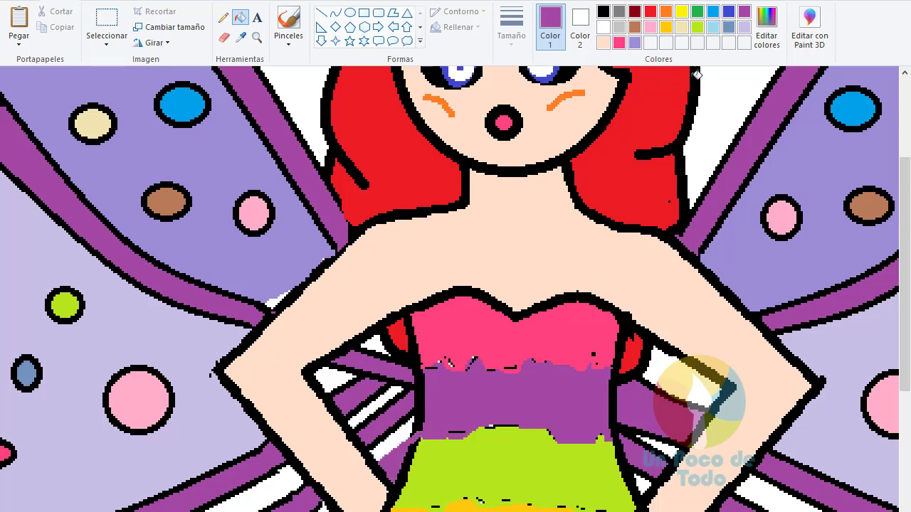
# Fill the remaining wing panel gaps inside both bent arms with the darker lavender, and set purple as the drawing colour
pyautogui.click(634, 43)
pyautogui.click(390, 437)
pyautogui.click(337, 366)
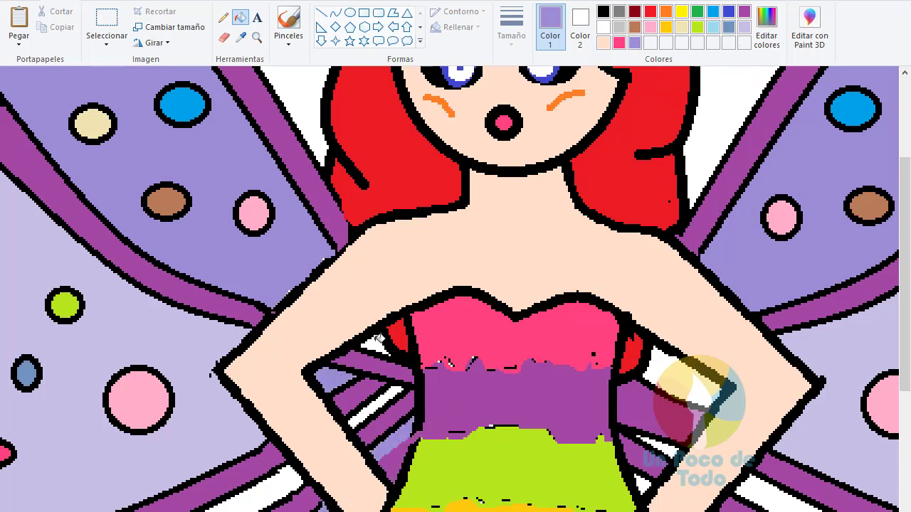
pyautogui.click(377, 338)
pyautogui.click(700, 380)
pyautogui.scroll(-3, 649, 342)
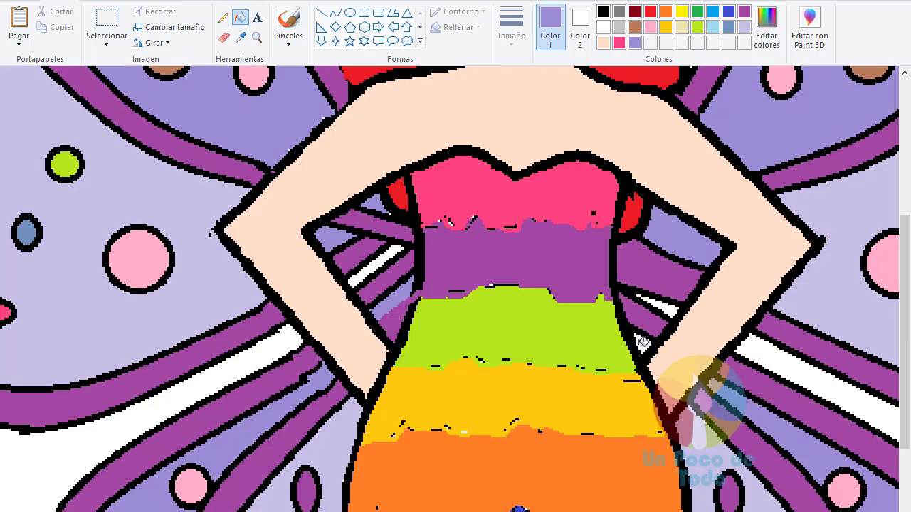
pyautogui.click(743, 12)
pyautogui.scroll(-4, 653, 341)
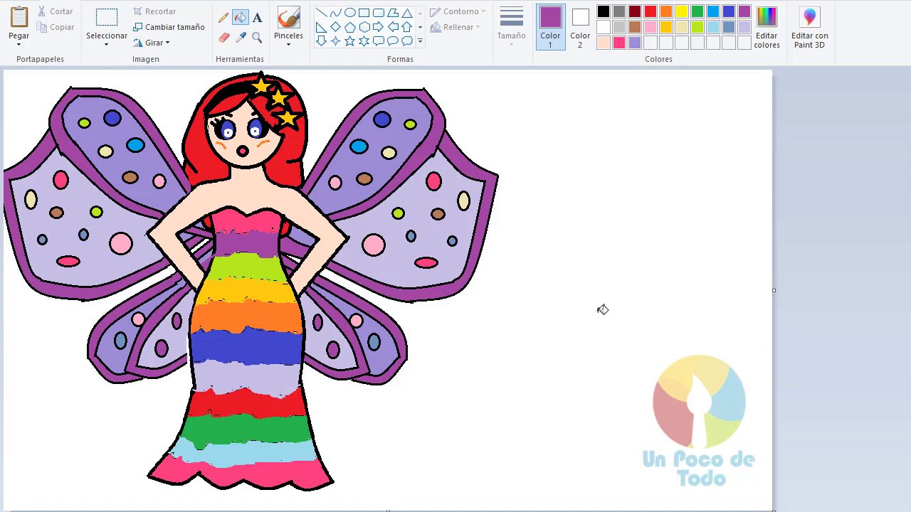
pyautogui.click(321, 12)
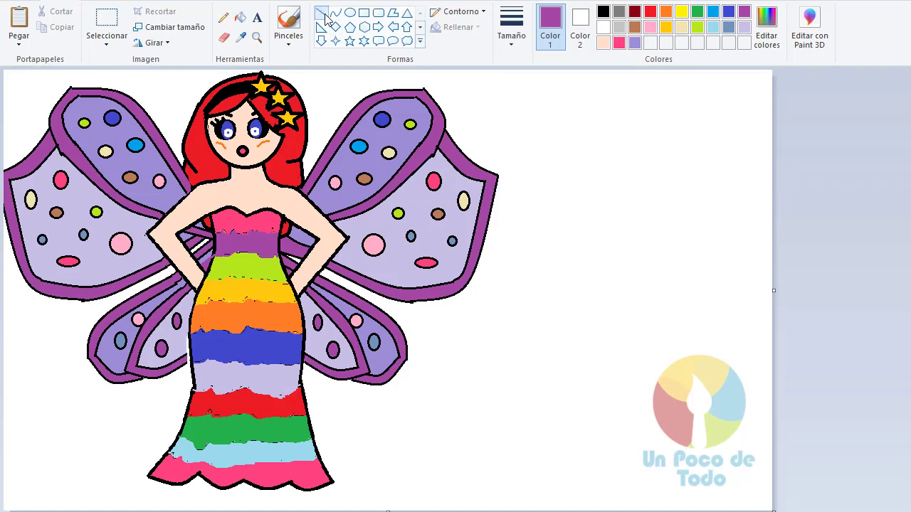
pyautogui.click(603, 11)
pyautogui.click(621, 32)
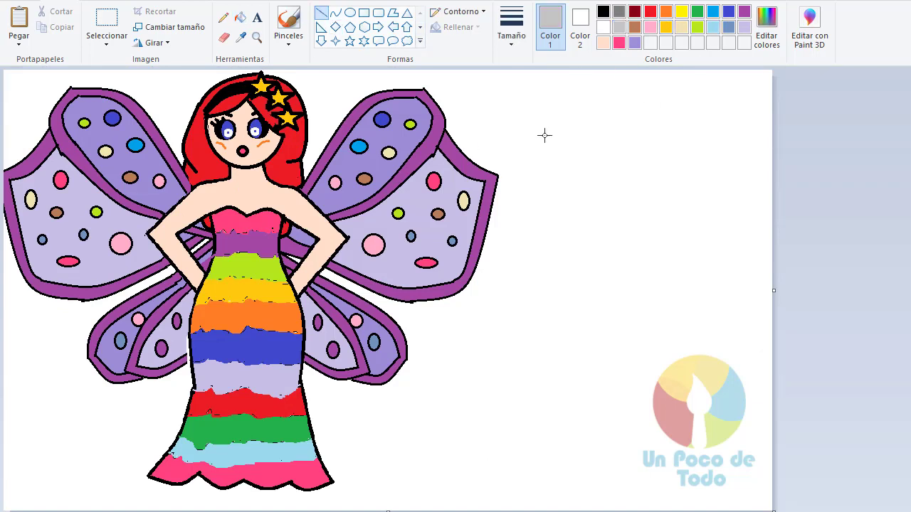
pyautogui.moveTo(541, 126); pyautogui.dragTo(570, 160)
pyautogui.hotkey('ctrl', 'z')
# Draw a curving trail of eight gold four-pointed stars beside the fairy's wings, shrinking from the upper end down toward the lower wing
pyautogui.click(335, 41)
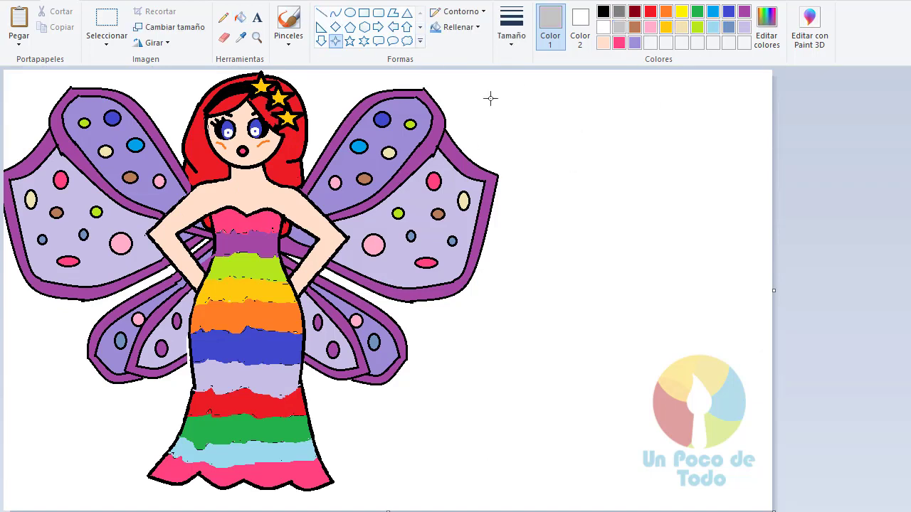
pyautogui.moveTo(512, 88)
pyautogui.mouseDown()
pyautogui.moveTo(580, 154)
pyautogui.moveTo(599, 158)
pyautogui.moveTo(602, 212)
pyautogui.mouseUp()
pyautogui.click(665, 28)
pyautogui.moveTo(550, 224); pyautogui.dragTo(577, 253)
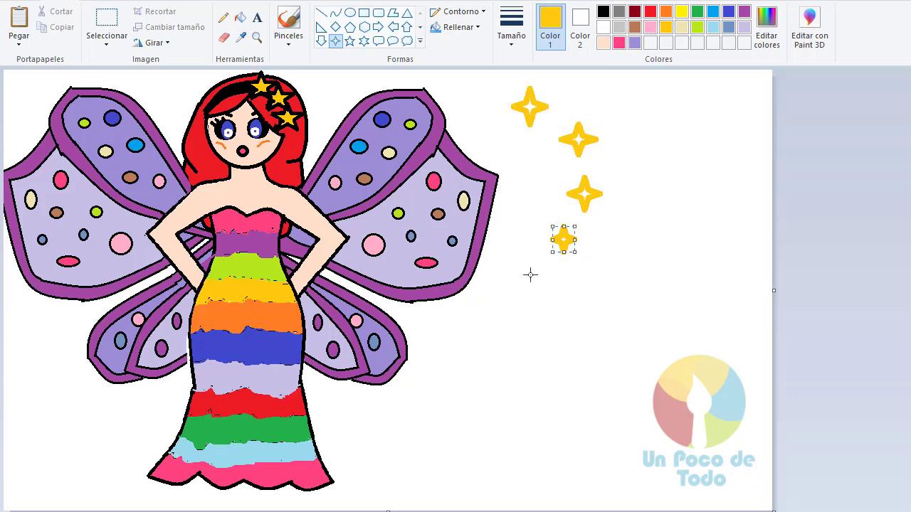
pyautogui.moveTo(528, 267)
pyautogui.mouseDown()
pyautogui.moveTo(547, 287)
pyautogui.moveTo(526, 318)
pyautogui.mouseUp()
pyautogui.moveTo(474, 326); pyautogui.dragTo(491, 344)
pyautogui.moveTo(440, 362); pyautogui.dragTo(456, 378)
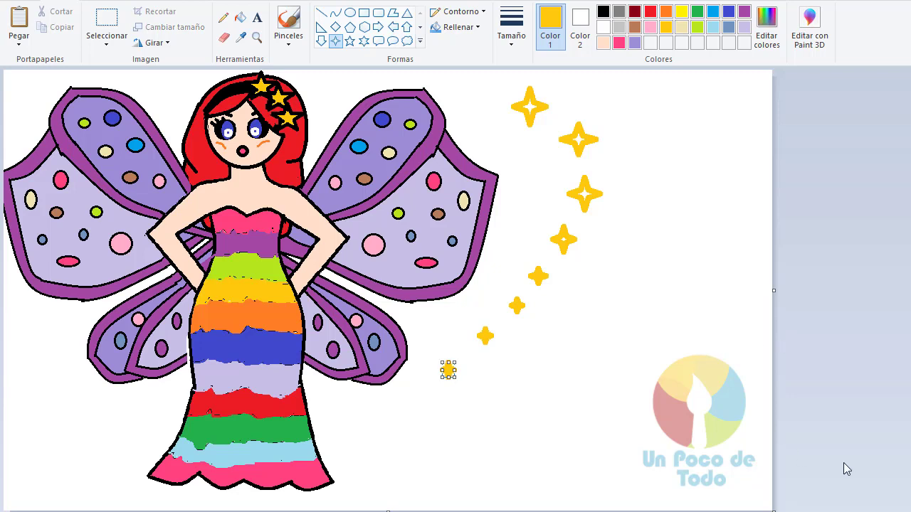
# Draw two black curved shoe tips under the scalloped dress hem and fill both with black
pyautogui.click(336, 12)
pyautogui.moveTo(184, 487)
pyautogui.mouseDown()
pyautogui.moveTo(214, 490)
pyautogui.moveTo(205, 491)
pyautogui.mouseUp()
pyautogui.click(602, 11)
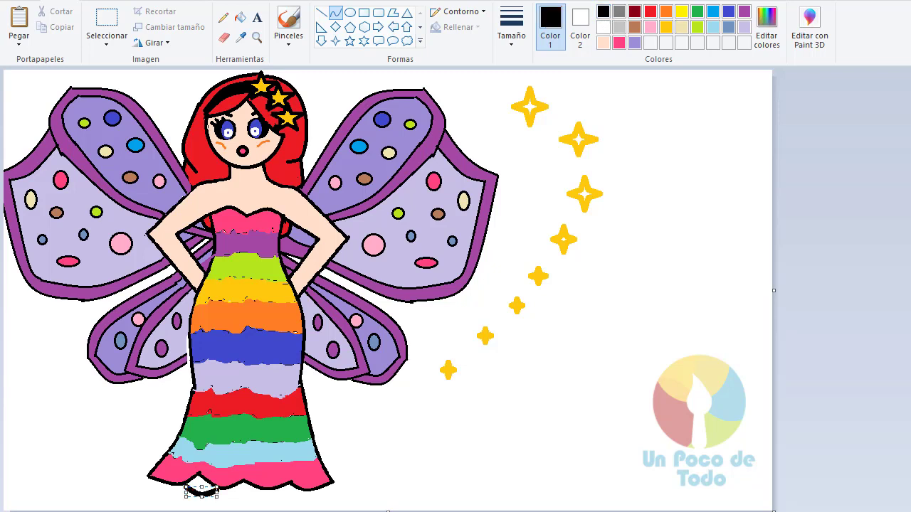
pyautogui.moveTo(261, 492)
pyautogui.mouseDown()
pyautogui.moveTo(308, 493)
pyautogui.moveTo(280, 503)
pyautogui.moveTo(301, 498)
pyautogui.moveTo(283, 496)
pyautogui.mouseUp()
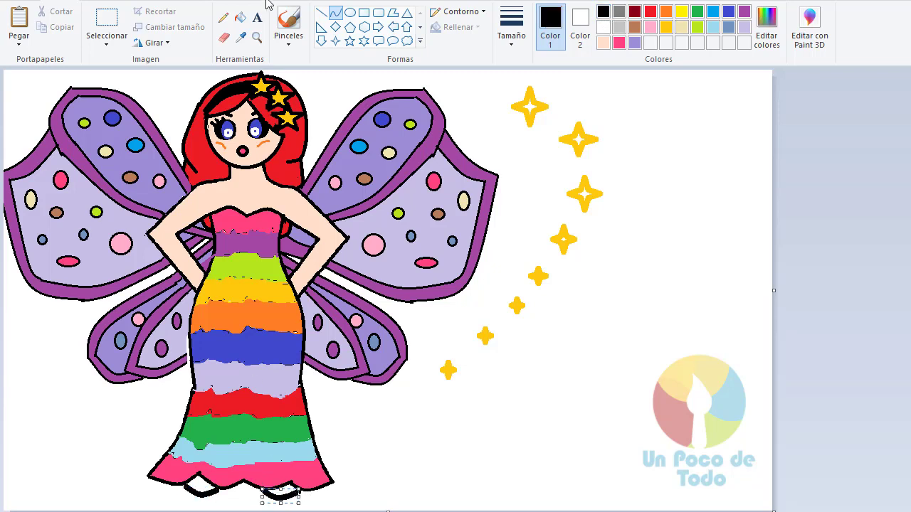
pyautogui.click(239, 17)
pyautogui.click(205, 485)
pyautogui.click(285, 488)
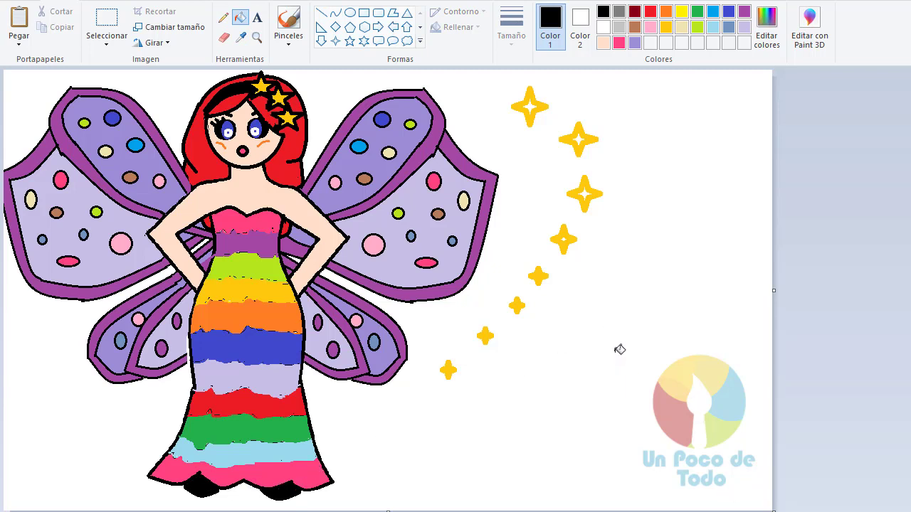
# Recolour the borders of both upper wings pink and the borders of both large middle wings gold
pyautogui.click(618, 43)
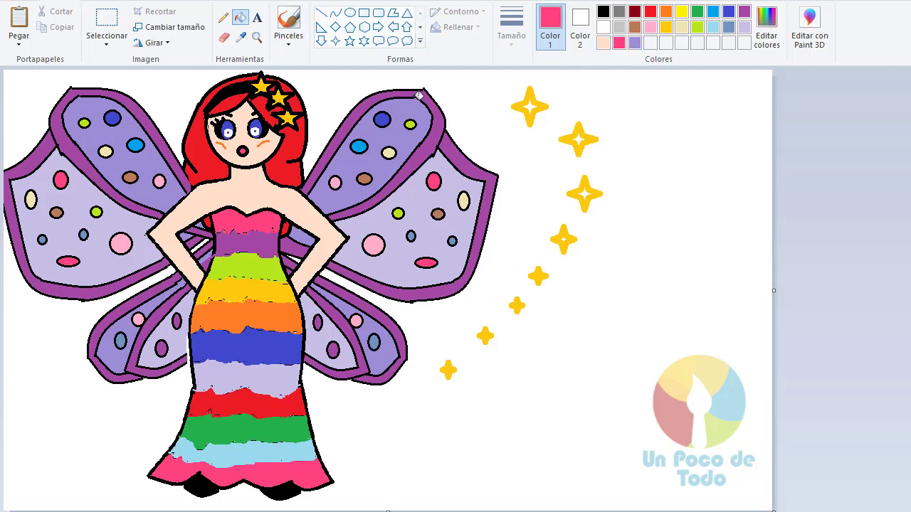
pyautogui.click(425, 94)
pyautogui.click(103, 183)
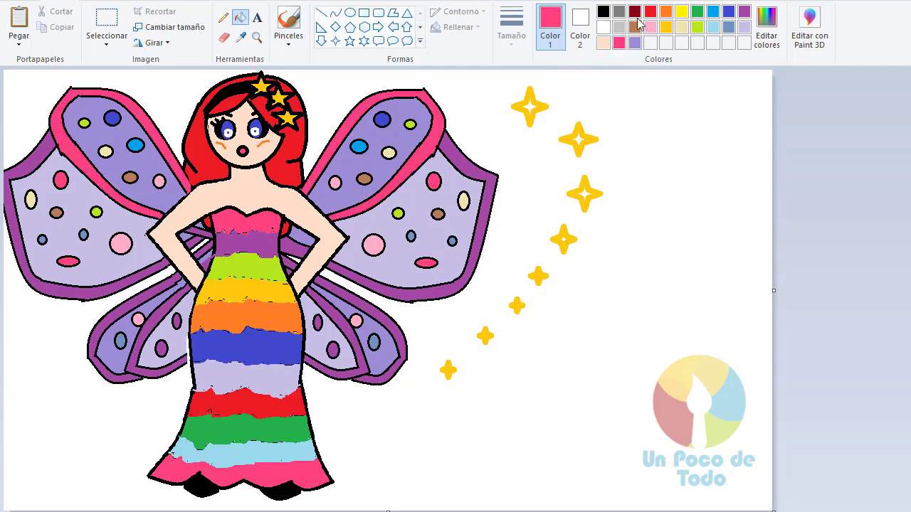
pyautogui.click(666, 27)
pyautogui.click(485, 166)
pyautogui.click(84, 288)
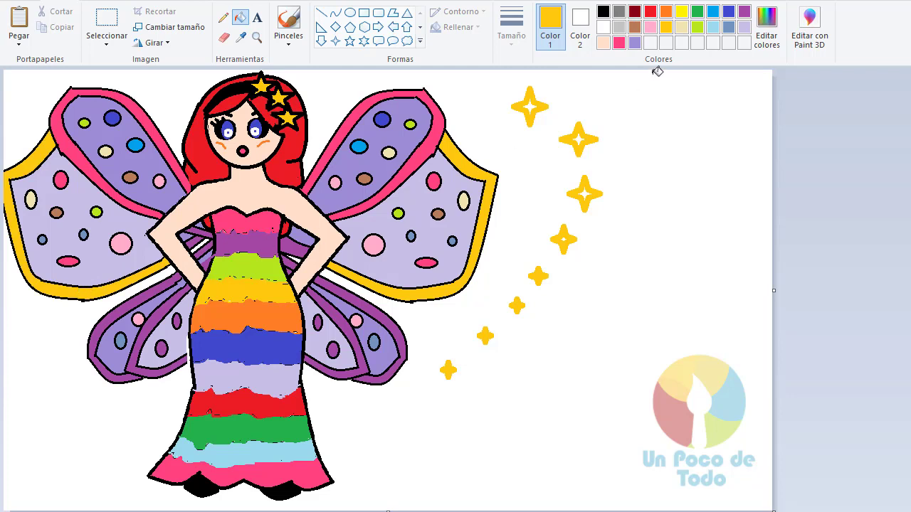
# Fill the outer borders of both lower wings with lime green
pyautogui.click(697, 27)
pyautogui.click(394, 323)
pyautogui.click(97, 351)
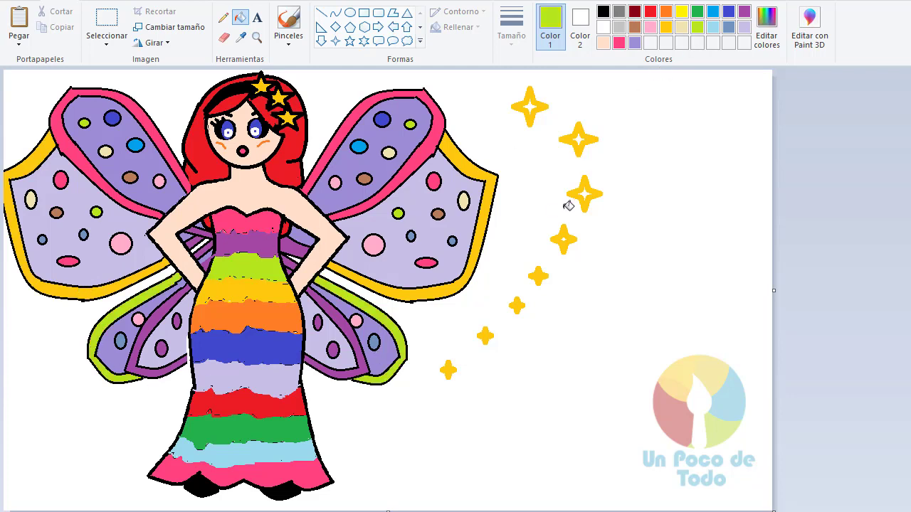